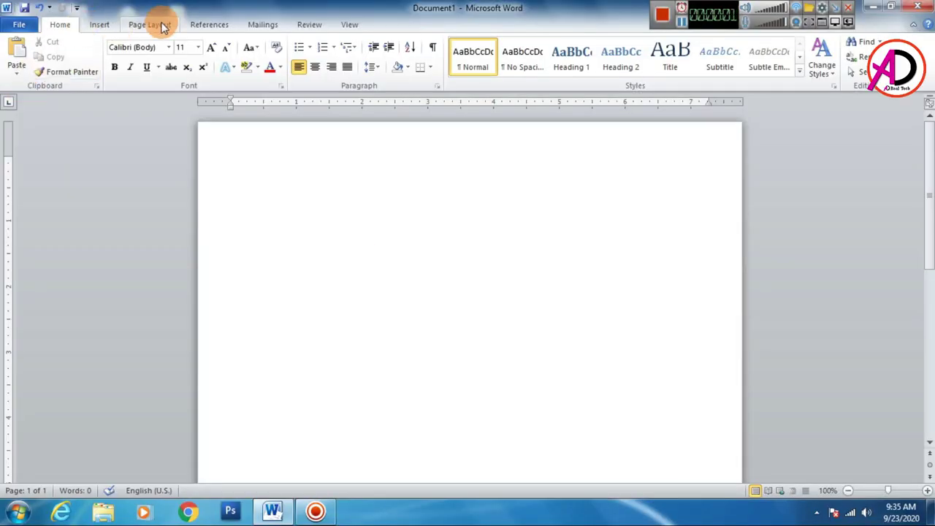
# Set the page to Narrow margins and A4 paper size.
pyautogui.click(160, 24)
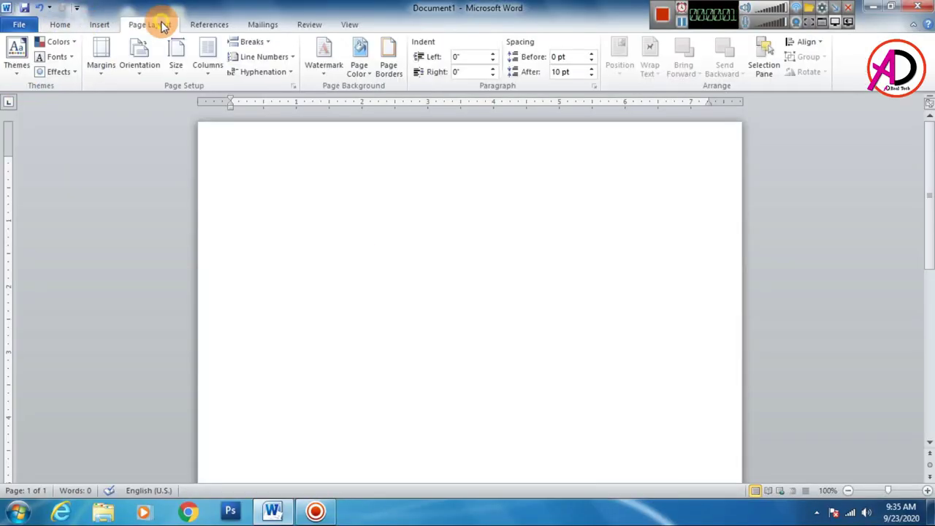
pyautogui.click(101, 62)
pyautogui.click(130, 181)
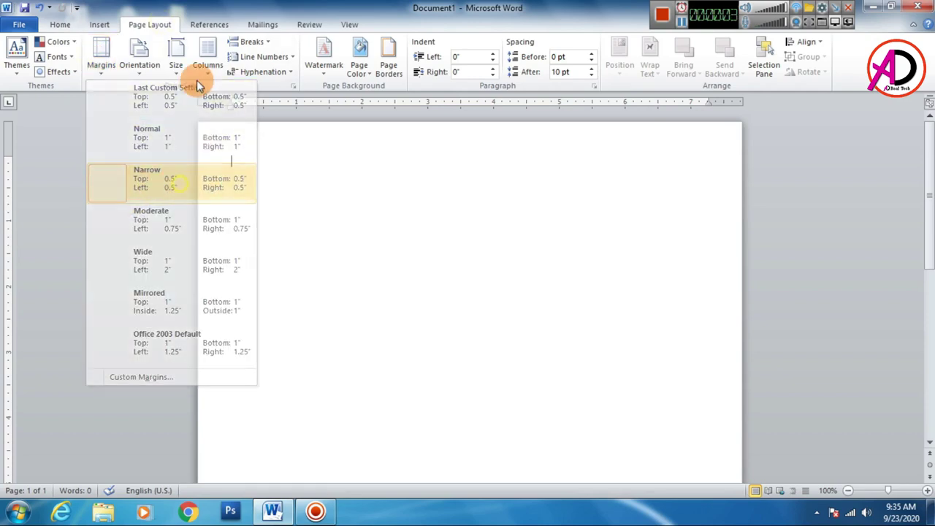
pyautogui.click(175, 62)
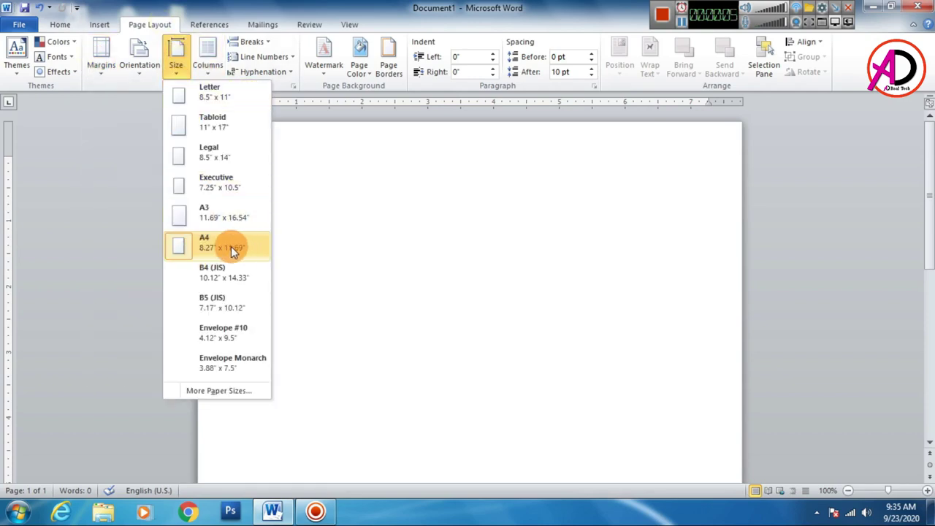
pyautogui.click(231, 246)
# Pick the Rectangle shape from the Insert Shapes gallery.
pyautogui.click(98, 24)
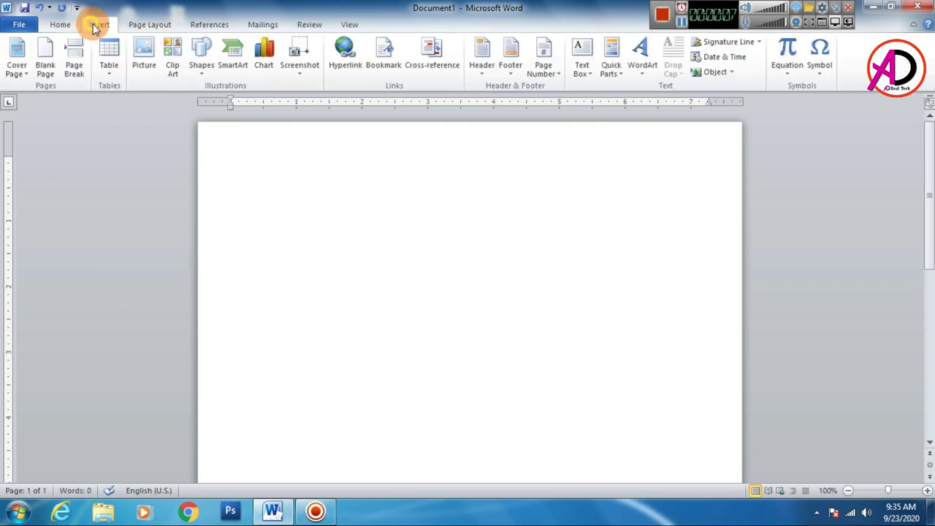
pyautogui.click(202, 57)
pyautogui.click(224, 114)
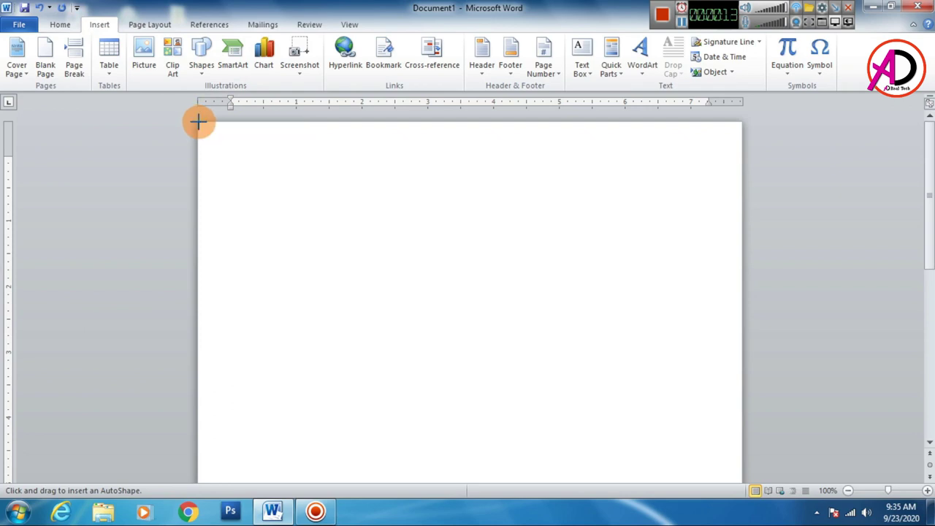
# Draw a full-width rectangle across the top of the page with no outline.
pyautogui.moveTo(198, 122); pyautogui.dragTo(740, 402)
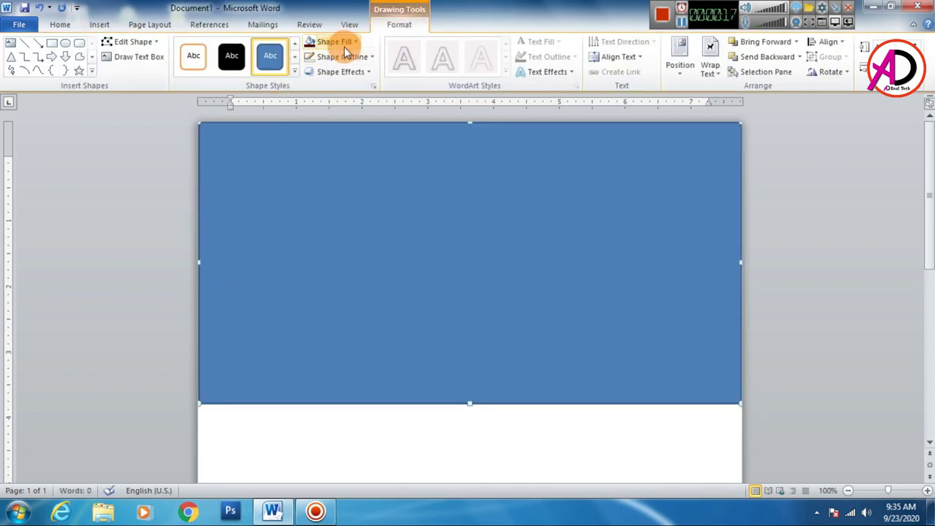
pyautogui.click(340, 56)
pyautogui.click(336, 195)
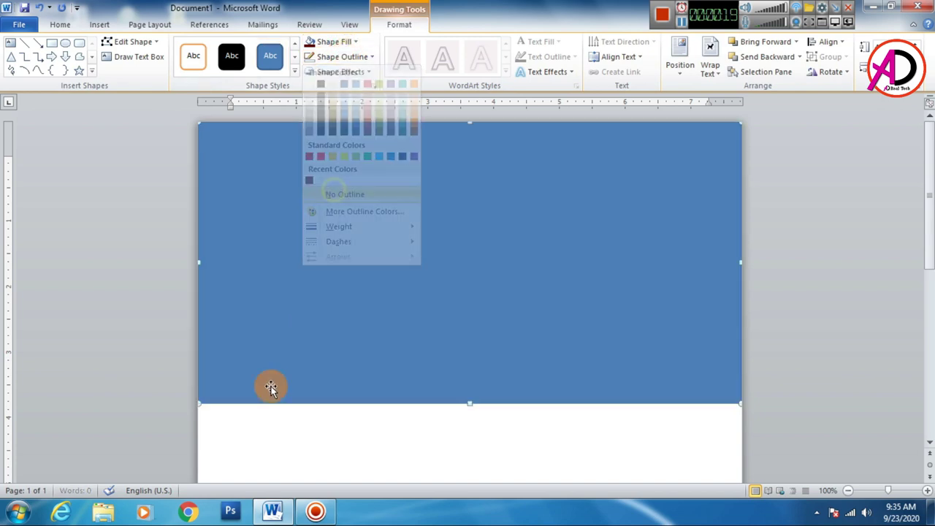
# Drag the rectangle's bottom edge lower down the page.
pyautogui.moveTo(470, 402); pyautogui.dragTo(469, 424)
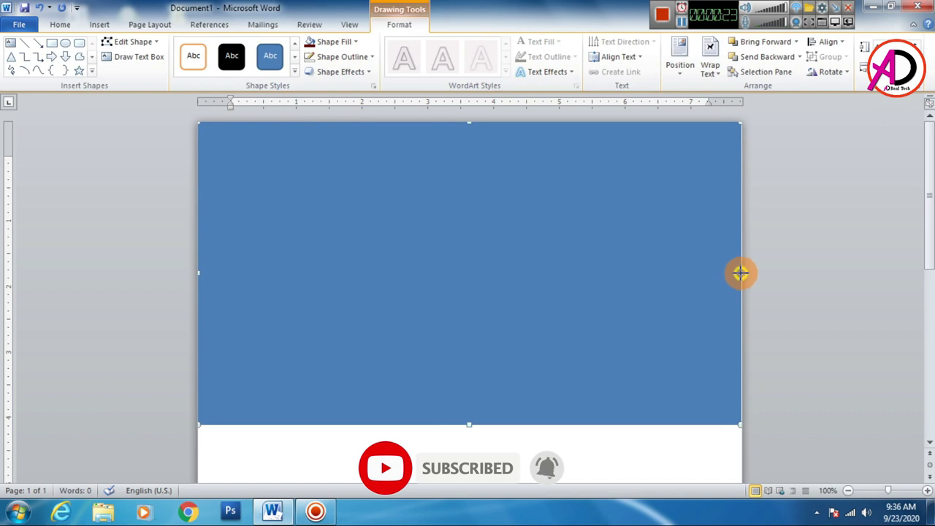
pyautogui.scroll(-7, 582, 335)
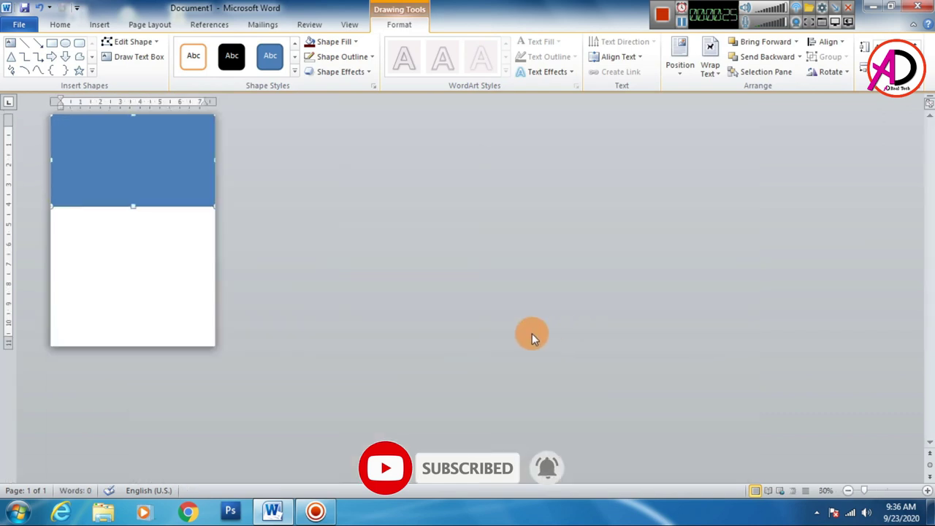
pyautogui.moveTo(133, 206); pyautogui.dragTo(133, 213)
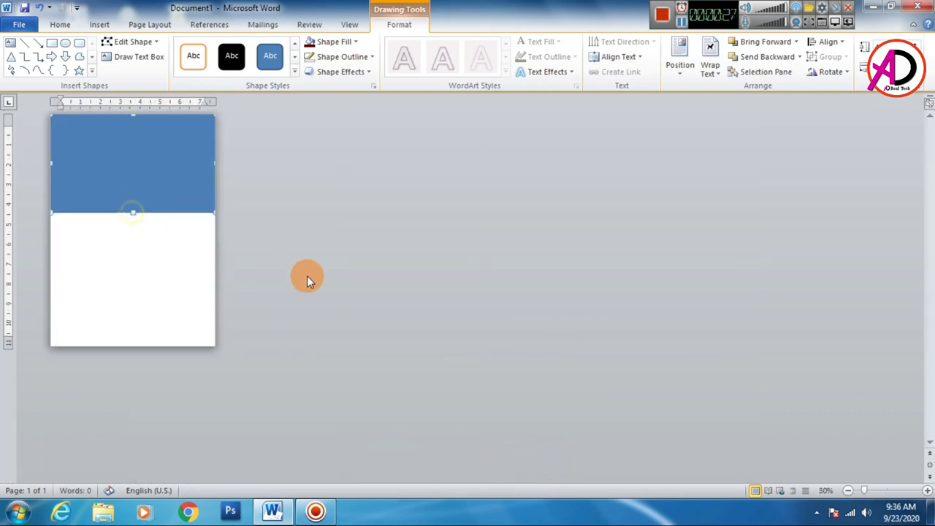
pyautogui.scroll(4, 357, 286)
pyautogui.click(133, 41)
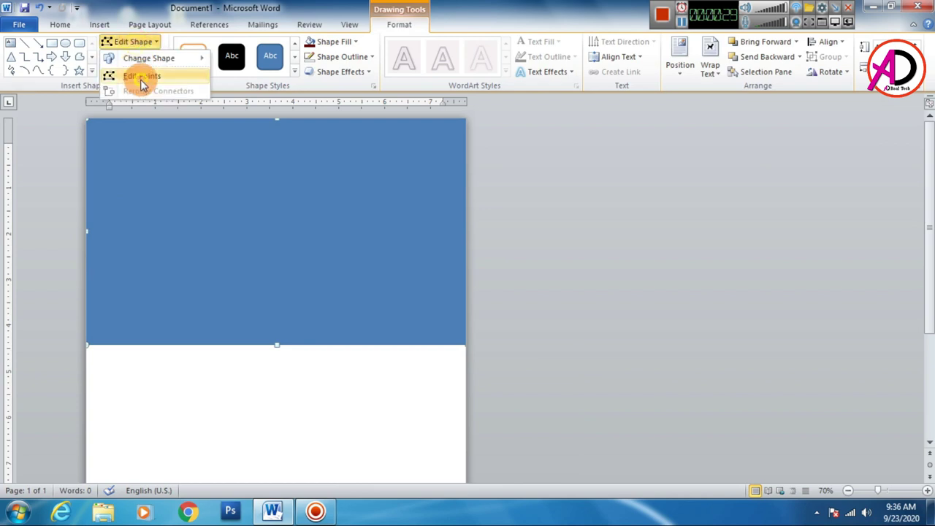
# Drag the rectangle's bottom corner point handles to curve its lower edge into a wave.
pyautogui.click(138, 77)
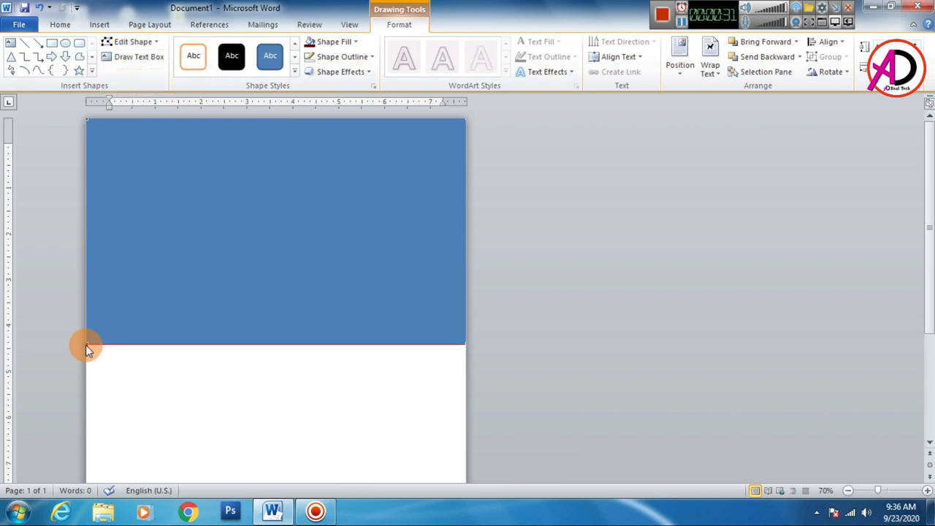
pyautogui.click(87, 343)
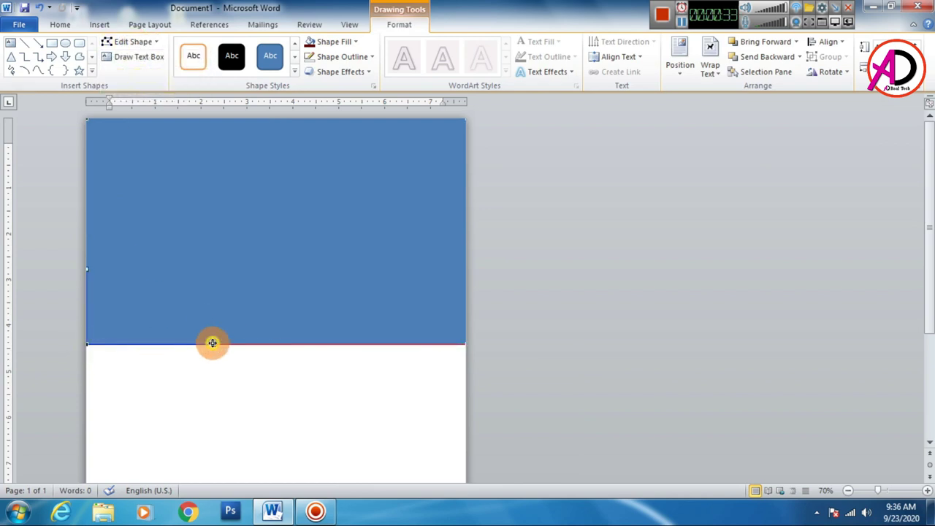
pyautogui.moveTo(212, 342); pyautogui.dragTo(205, 262)
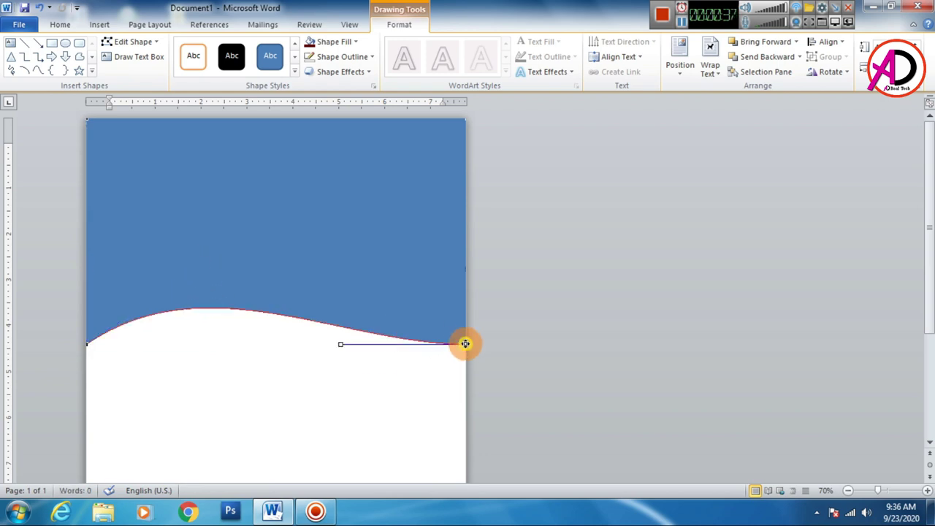
pyautogui.moveTo(340, 344); pyautogui.dragTo(321, 416)
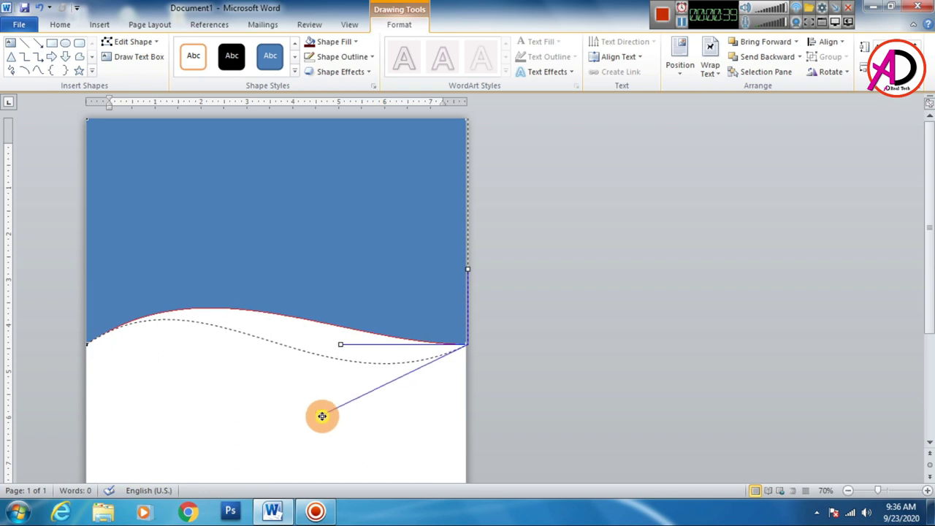
pyautogui.moveTo(325, 417); pyautogui.dragTo(325, 425)
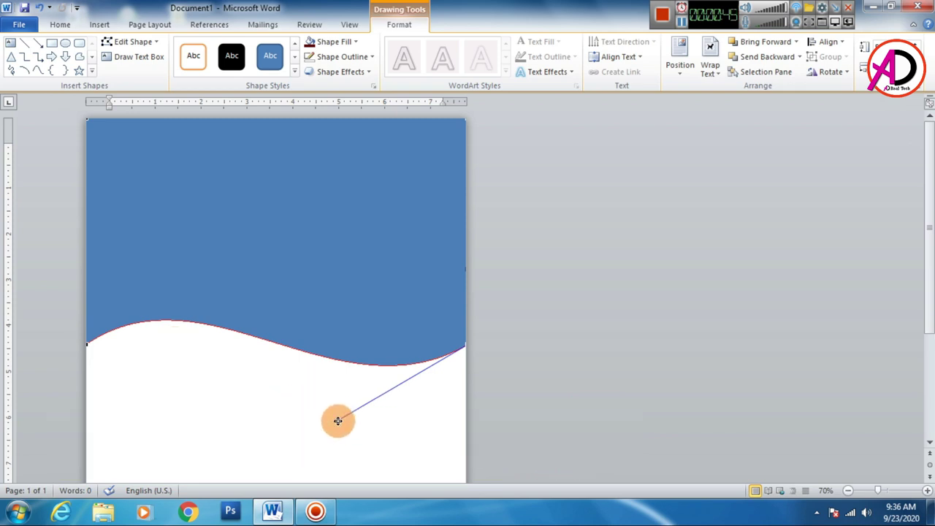
pyautogui.moveTo(338, 421); pyautogui.dragTo(333, 429)
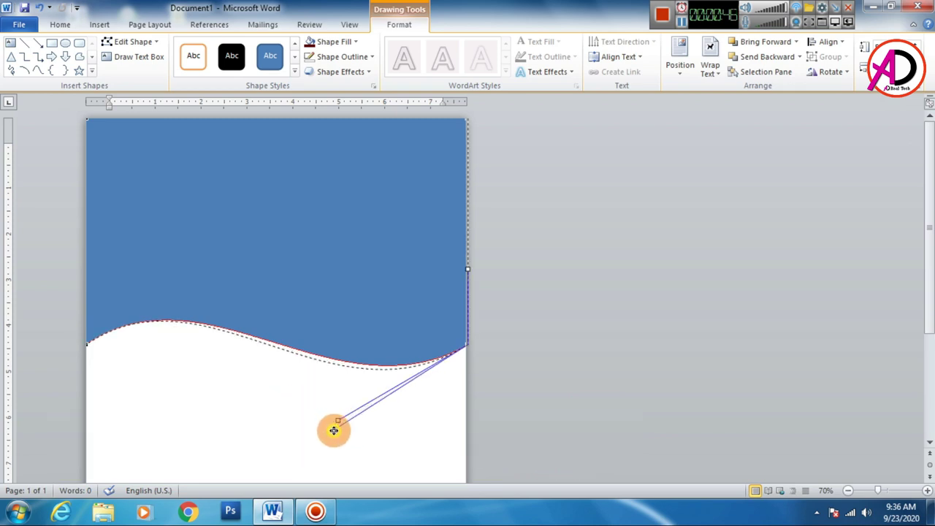
# Raise the wave's left end and smooth both sides of the curve.
pyautogui.click(88, 344)
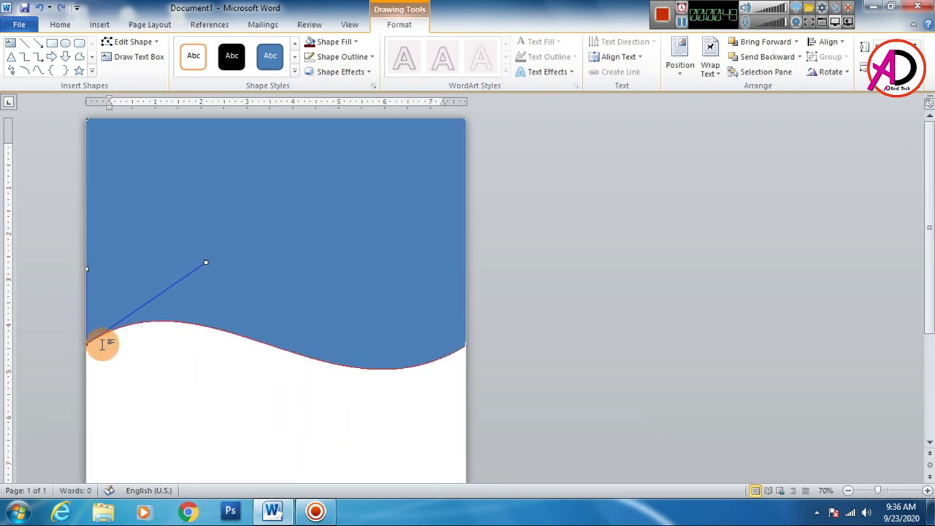
pyautogui.moveTo(88, 344); pyautogui.dragTo(87, 331)
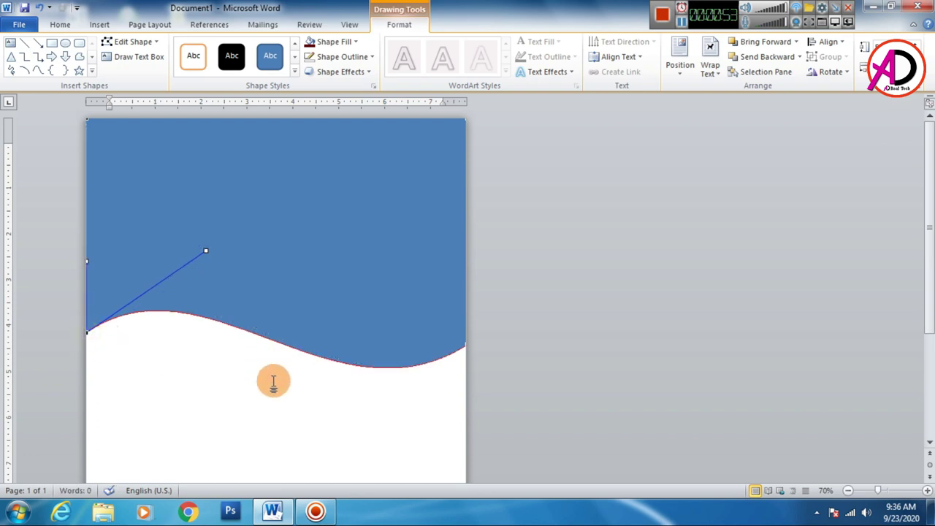
pyautogui.moveTo(207, 252); pyautogui.dragTo(211, 245)
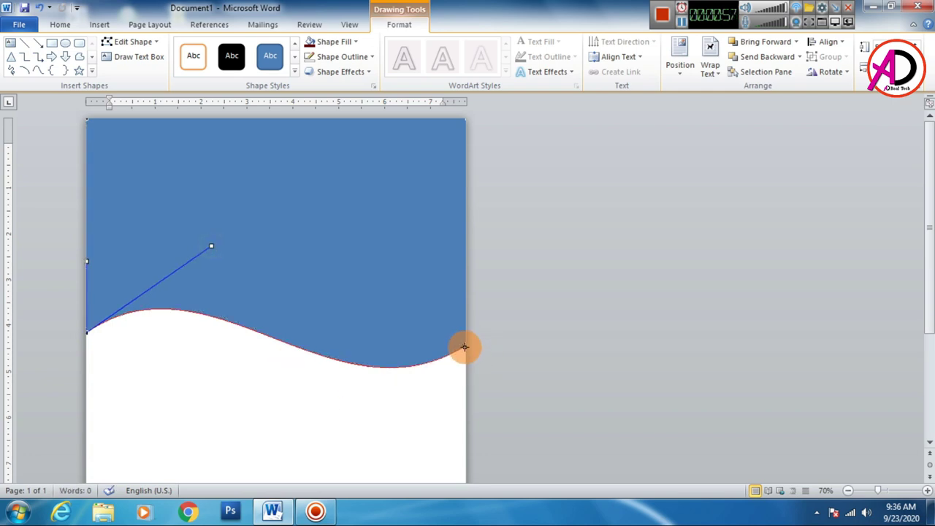
pyautogui.moveTo(332, 430); pyautogui.dragTo(314, 429)
pyautogui.click(409, 423)
# Duplicate the wave, fill the copy dark red, and send it behind the blue wave.
pyautogui.keyDown('ctrl'); pyautogui.scroll(-5, 420, 387); pyautogui.keyUp('ctrl')
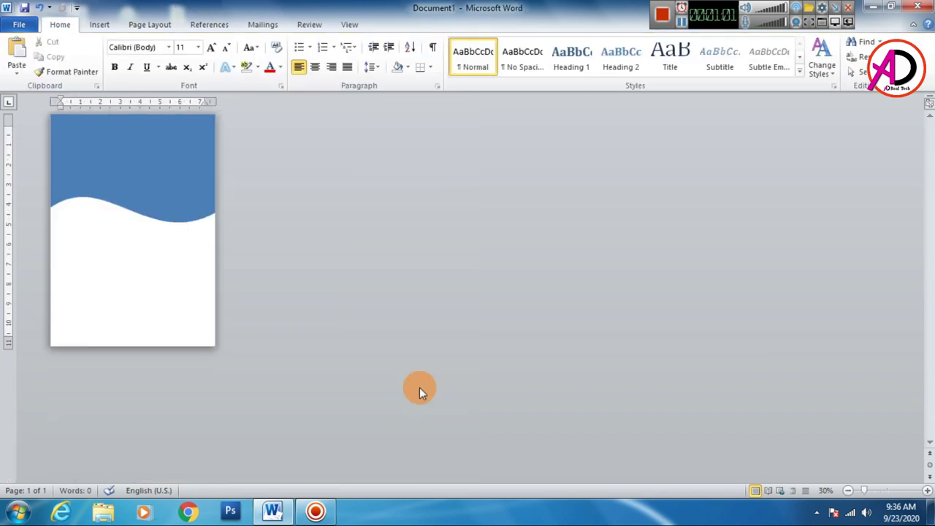
pyautogui.keyDown('ctrl'); pyautogui.scroll(2, 343, 346); pyautogui.keyUp('ctrl')
pyautogui.click(184, 220)
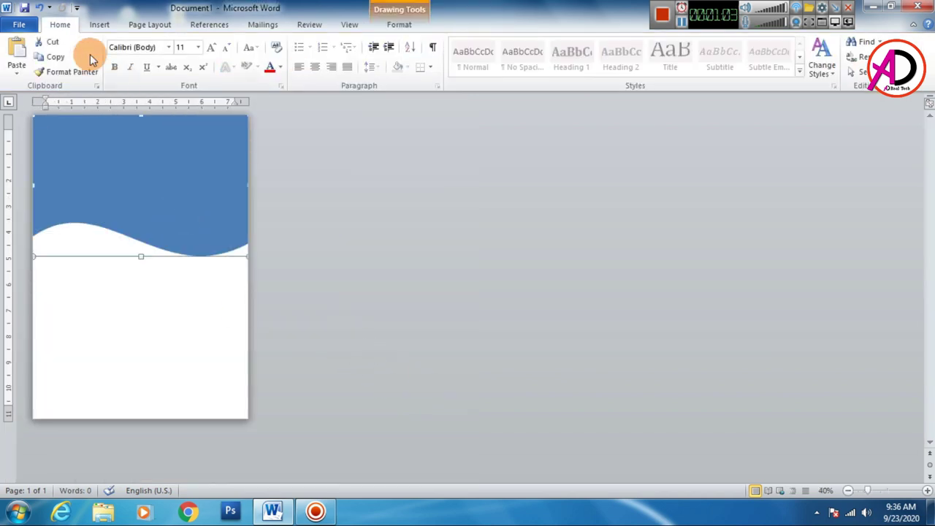
pyautogui.click(59, 60)
pyautogui.click(16, 55)
pyautogui.click(405, 24)
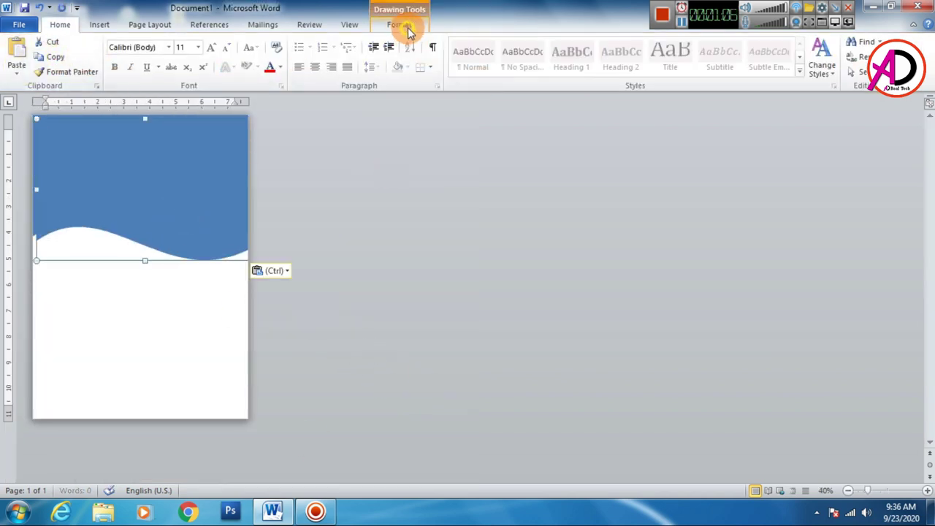
pyautogui.click(322, 43)
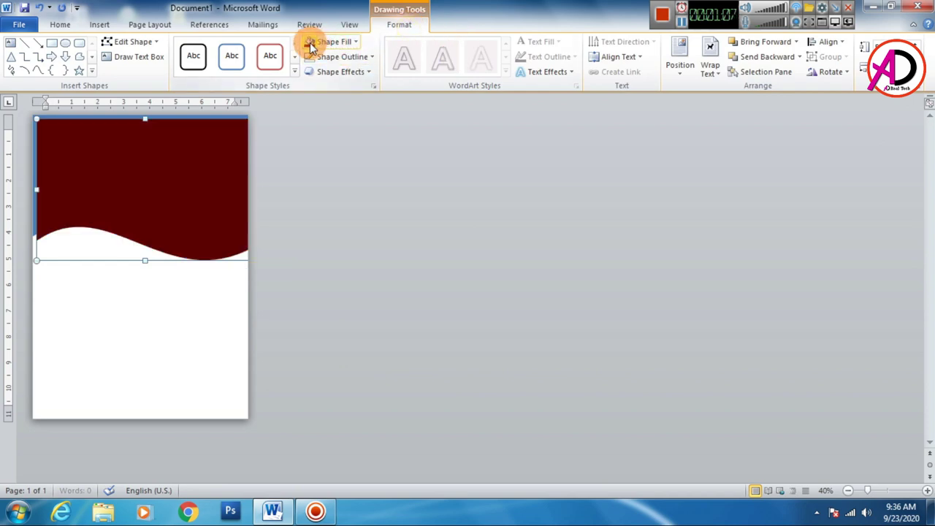
pyautogui.click(323, 44)
pyautogui.click(310, 168)
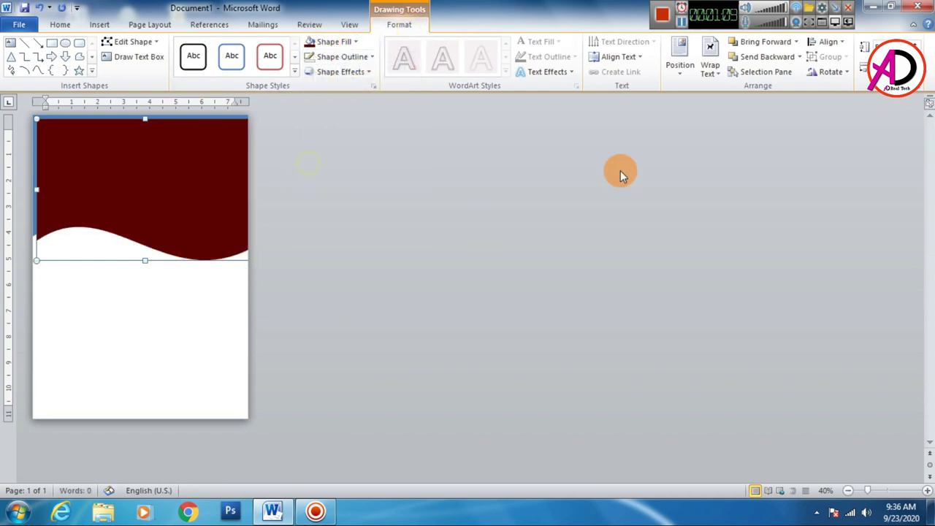
pyautogui.click(766, 56)
# Nudge the maroon copy left and stretch it lower to thicken the band.
pyautogui.scroll(4, 348, 359)
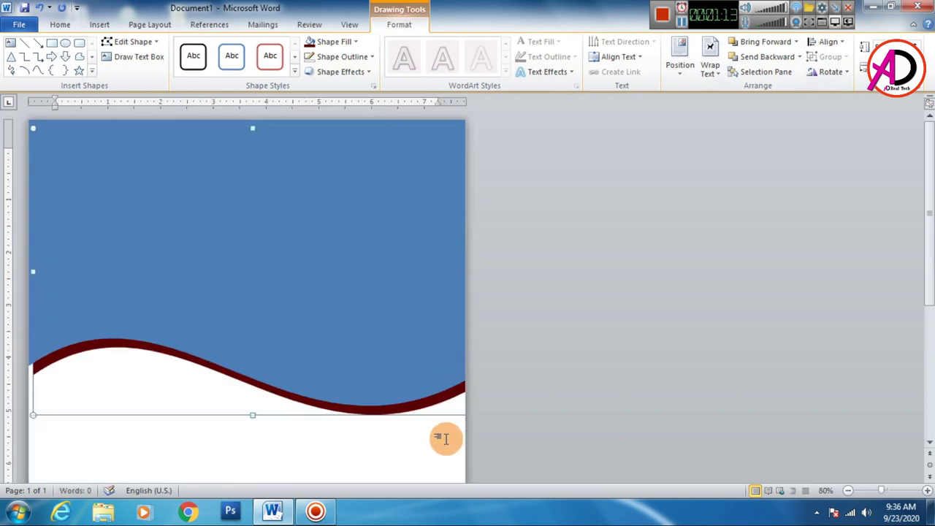
pyautogui.press('Left')
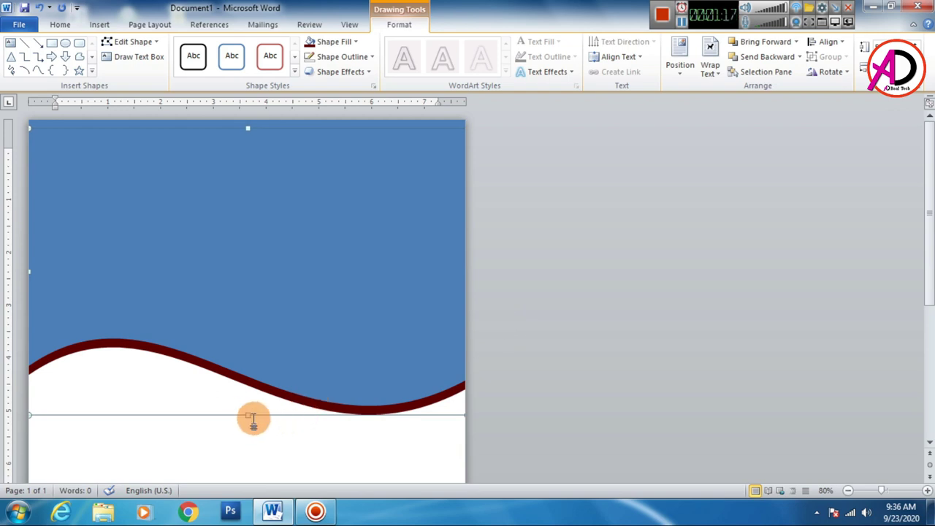
pyautogui.moveTo(248, 414); pyautogui.dragTo(248, 419)
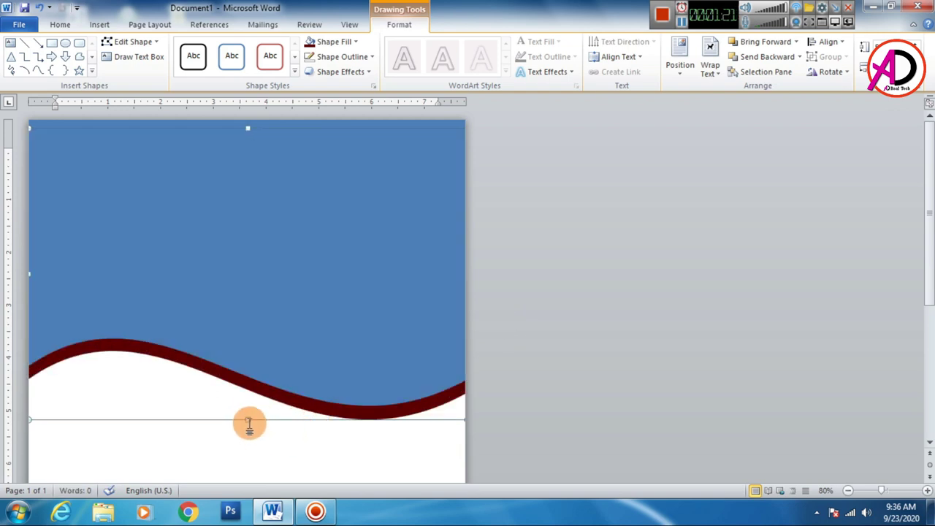
pyautogui.moveTo(247, 420); pyautogui.dragTo(248, 429)
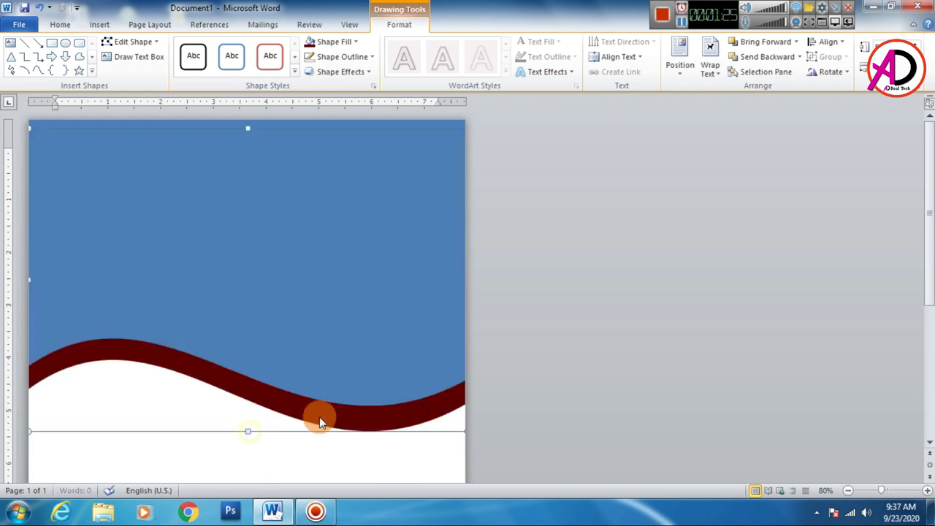
pyautogui.scroll(-2, 317, 417)
pyautogui.click(131, 42)
# Drag the maroon wave's left edit point upward so the band tapers at the left edge.
pyautogui.click(87, 237)
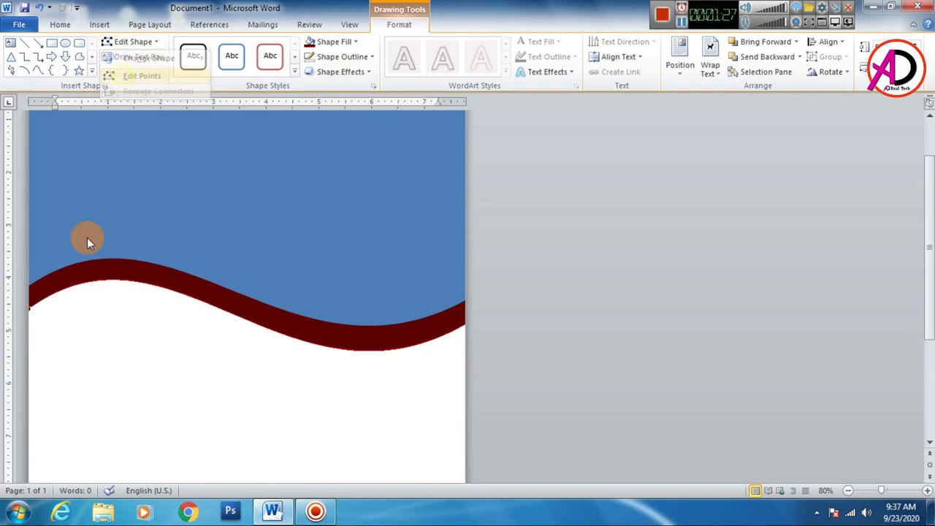
pyautogui.moveTo(28, 308); pyautogui.dragTo(30, 297)
pyautogui.keyDown('ctrl'); pyautogui.scroll(2, 165, 380); pyautogui.keyUp('ctrl')
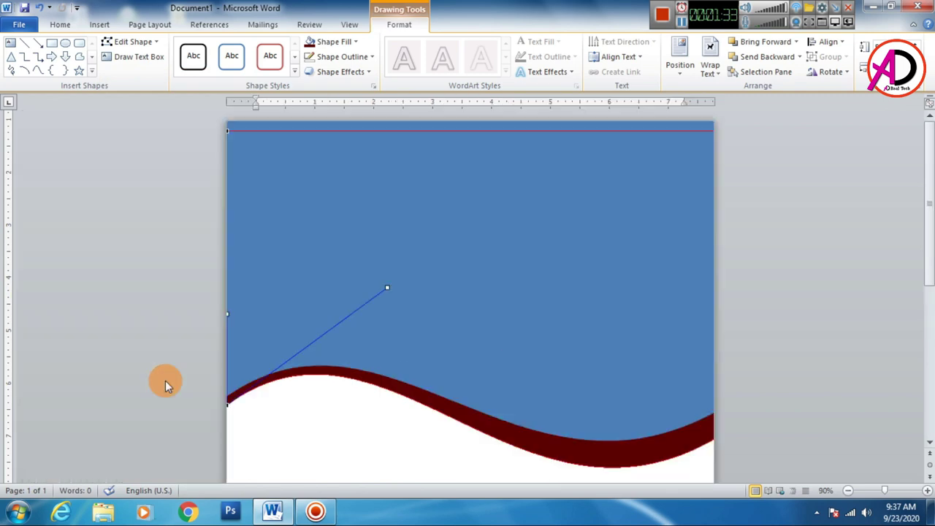
pyautogui.keyDown('ctrl'); pyautogui.scroll(3, 294, 380); pyautogui.keyUp('ctrl')
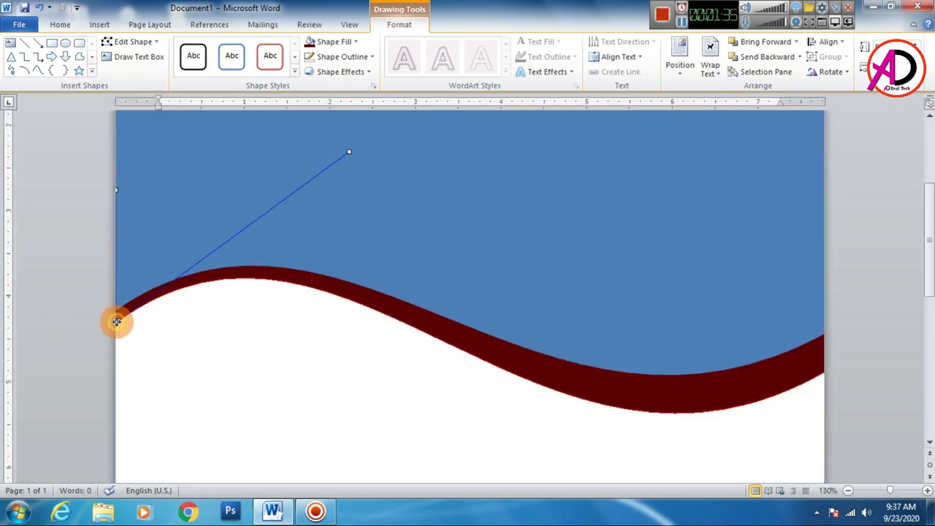
pyautogui.moveTo(116, 322); pyautogui.dragTo(115, 310)
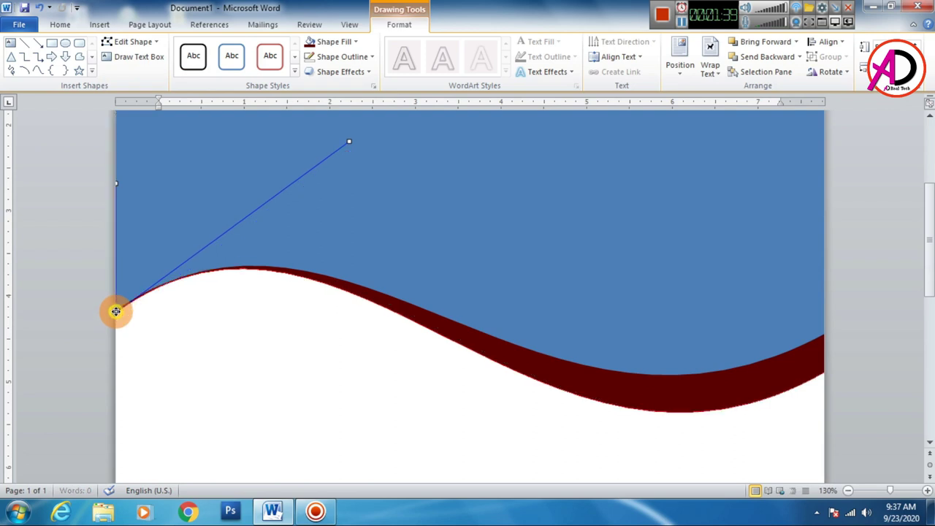
pyautogui.click(202, 361)
pyautogui.keyDown('ctrl'); pyautogui.scroll(-5, 407, 400); pyautogui.keyUp('ctrl')
pyautogui.keyDown('ctrl'); pyautogui.scroll(-4, 306, 393); pyautogui.keyUp('ctrl')
pyautogui.keyDown('ctrl'); pyautogui.scroll(2, 258, 376); pyautogui.keyUp('ctrl')
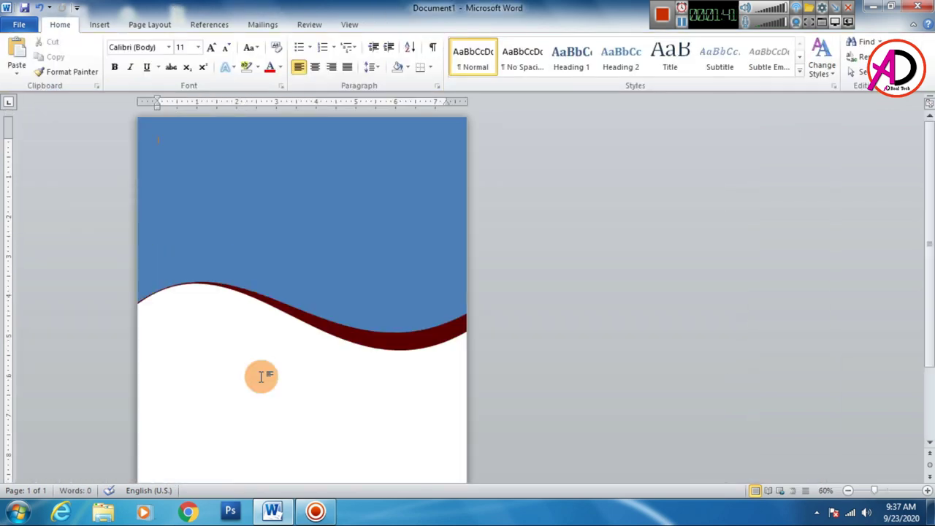
pyautogui.keyDown('ctrl'); pyautogui.scroll(-2, 375, 390); pyautogui.keyUp('ctrl')
pyautogui.keyDown('ctrl'); pyautogui.scroll(1, 343, 394); pyautogui.keyUp('ctrl')
pyautogui.keyDown('ctrl'); pyautogui.scroll(1, 225, 324); pyautogui.keyUp('ctrl')
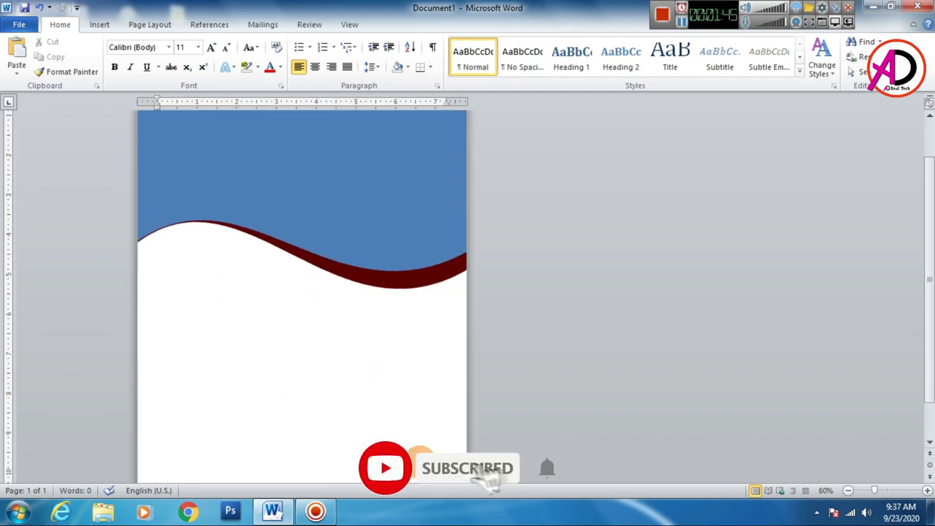
pyautogui.scroll(1, 387, 365)
pyautogui.scroll(1, 387, 365)
# Picture-fill the header shape with the chocolate layer cake photo from Desktop > cake.
pyautogui.click(363, 214)
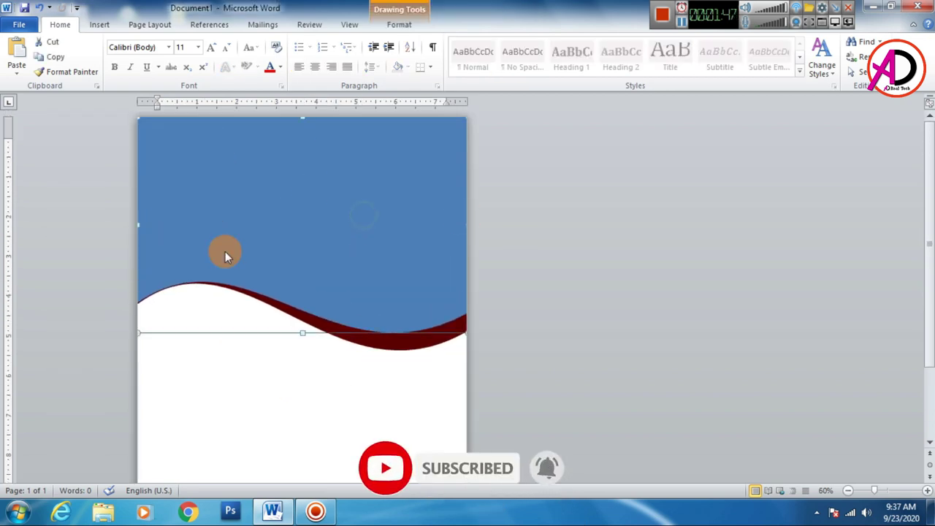
pyautogui.click(406, 26)
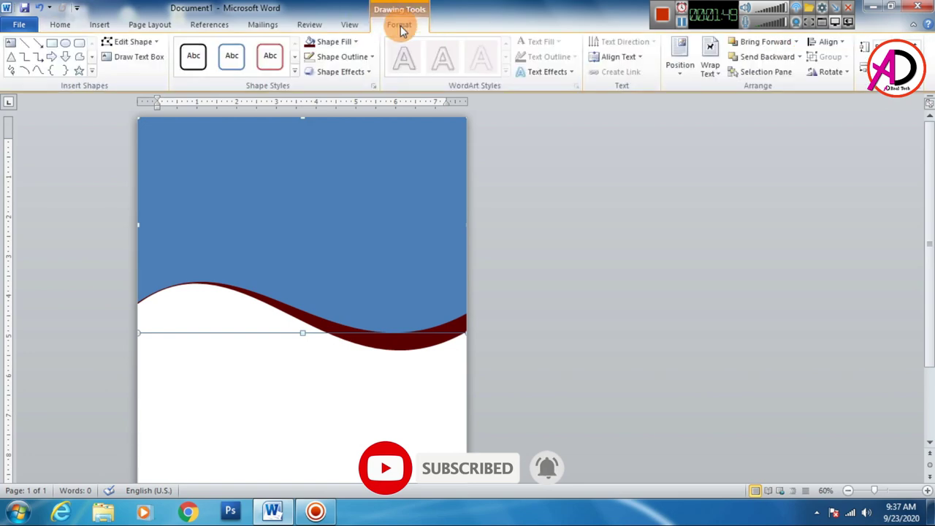
pyautogui.click(330, 41)
pyautogui.click(319, 211)
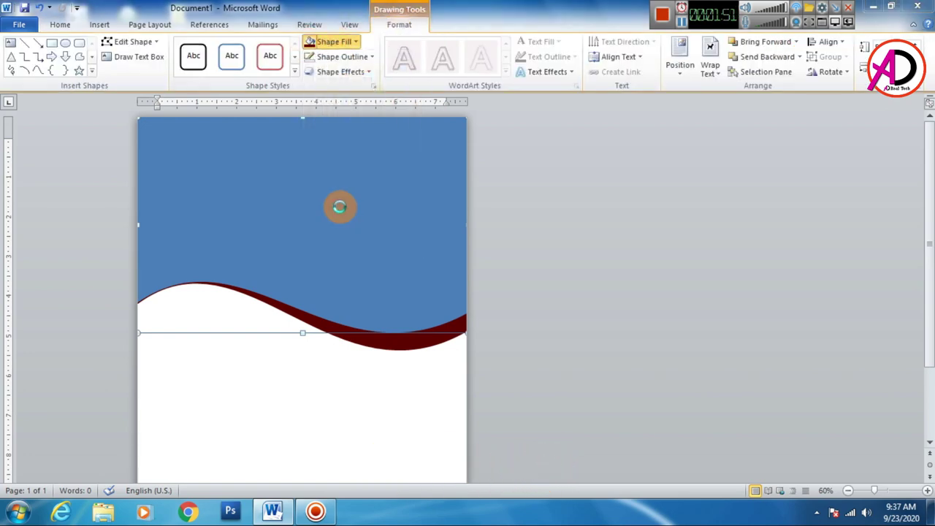
pyautogui.click(51, 122)
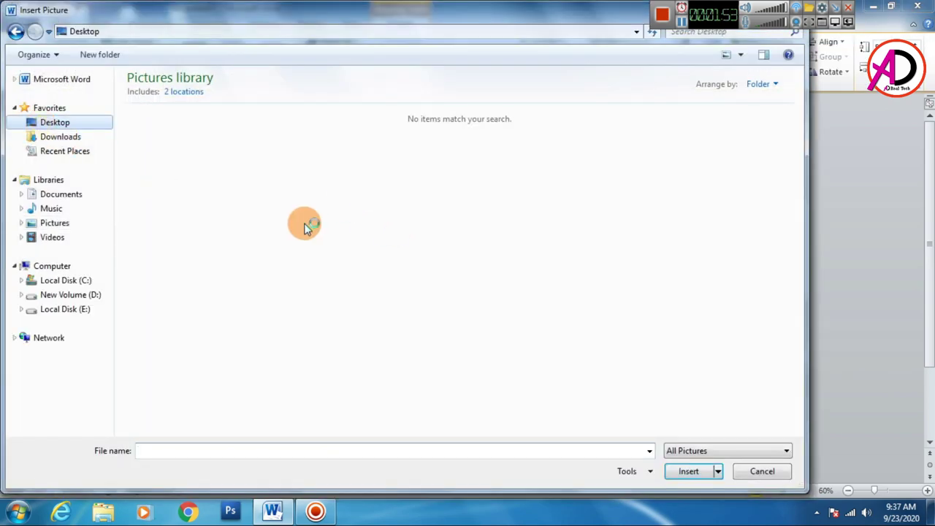
pyautogui.doubleClick(537, 109)
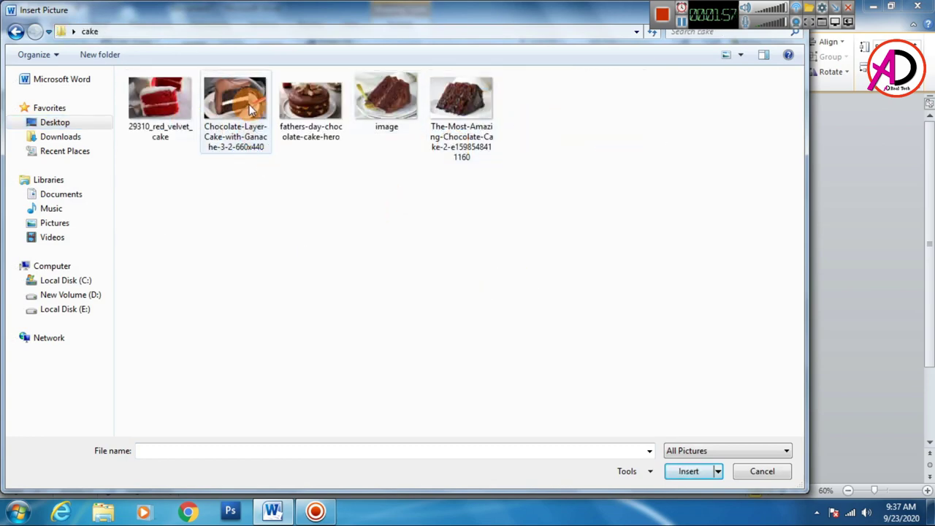
pyautogui.click(248, 108)
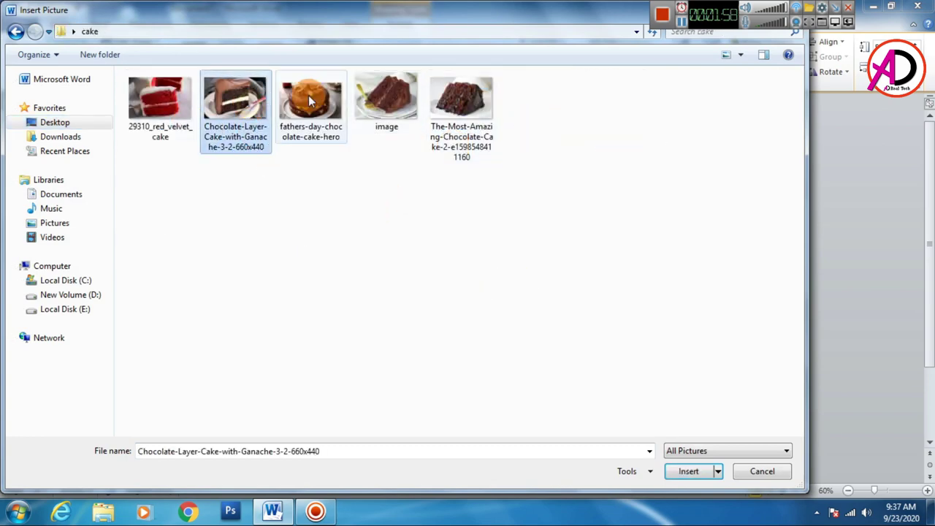
pyautogui.click(686, 471)
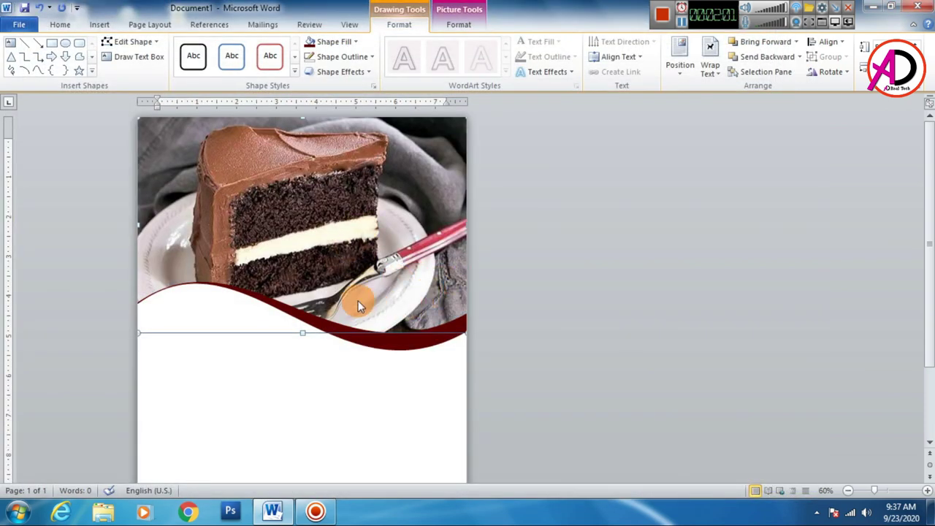
# Deselect the header to check the photo-filled wave above the maroon band.
pyautogui.click(368, 383)
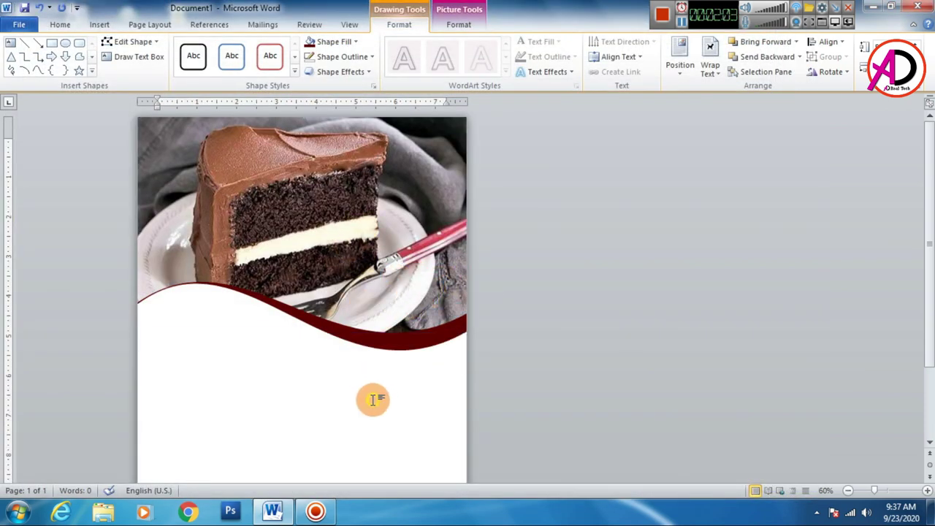
pyautogui.scroll(-3, 369, 380)
pyautogui.scroll(4, 366, 379)
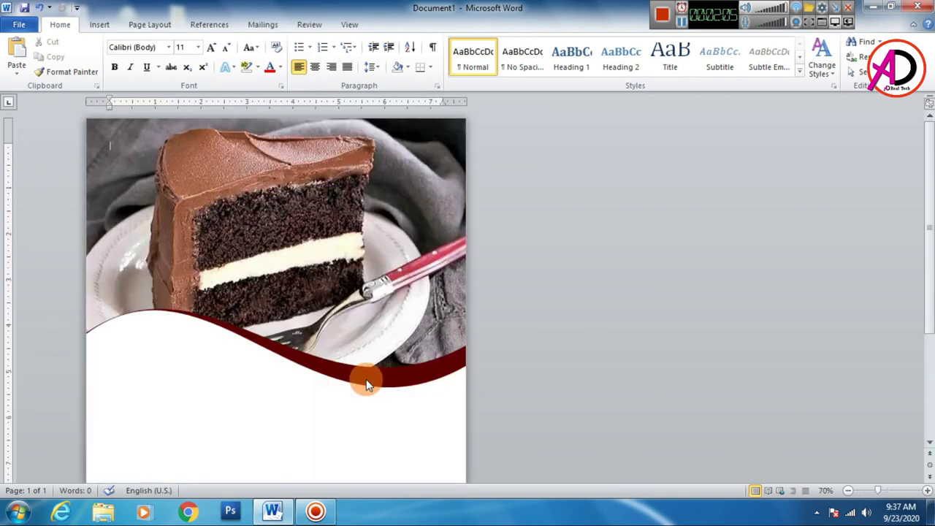
pyautogui.scroll(-2, 377, 308)
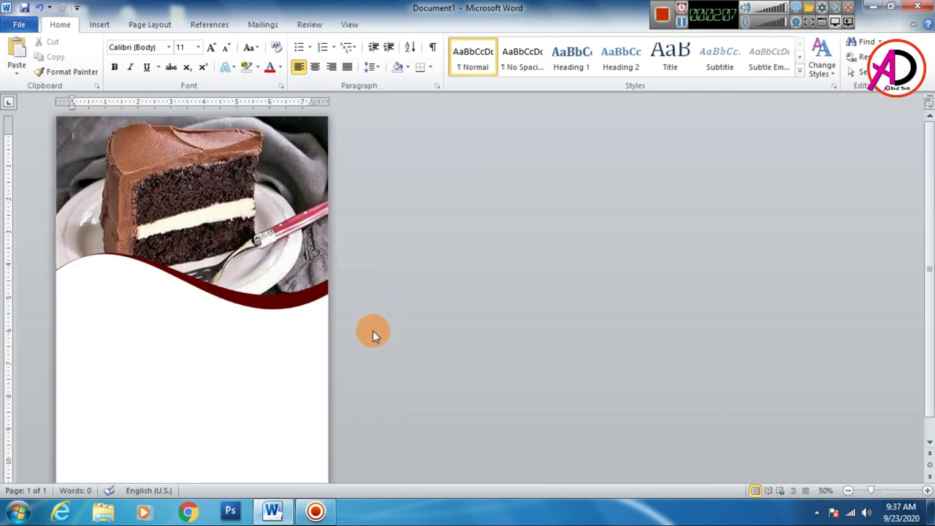
pyautogui.scroll(2, 375, 336)
pyautogui.scroll(1, 375, 336)
pyautogui.scroll(-2, 375, 337)
pyautogui.scroll(-1, 374, 337)
pyautogui.scroll(1, 376, 337)
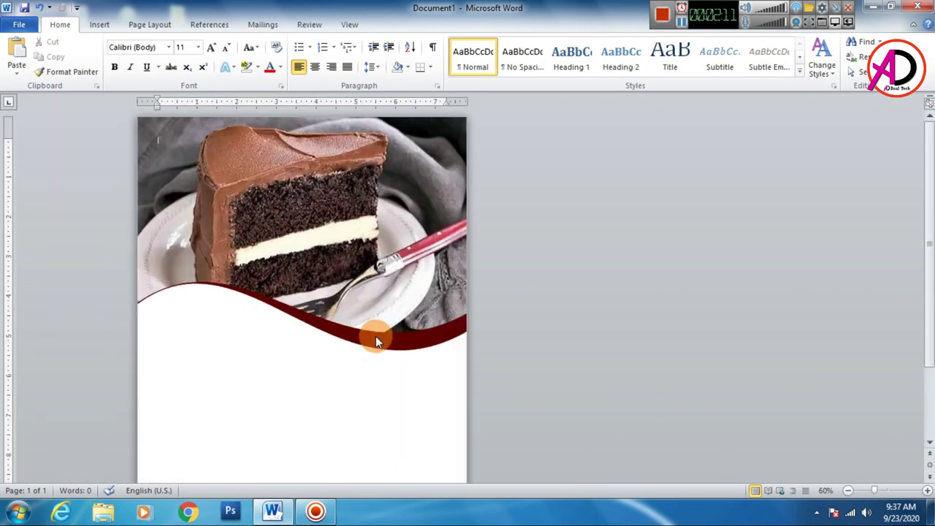
pyautogui.scroll(-2, 376, 336)
pyautogui.click(159, 25)
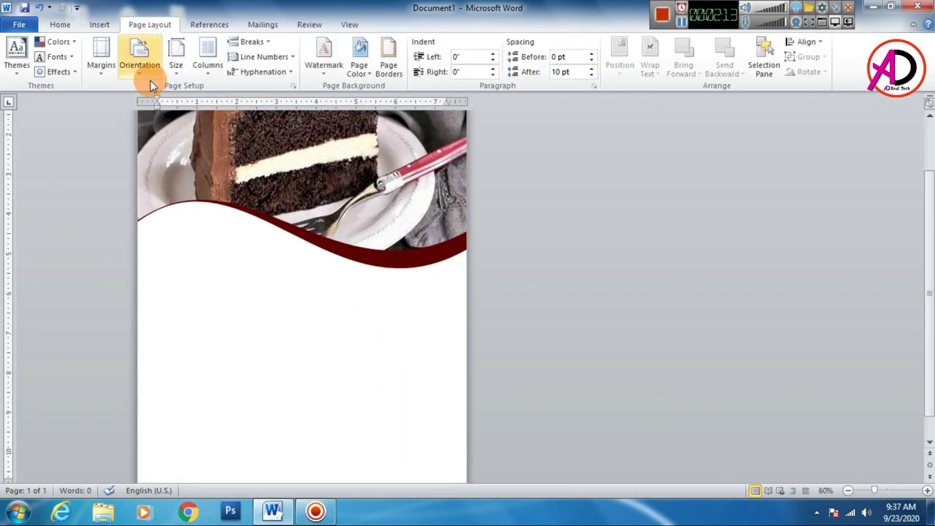
# Give the page a custom light yellow-cream background colour.
pyautogui.click(360, 73)
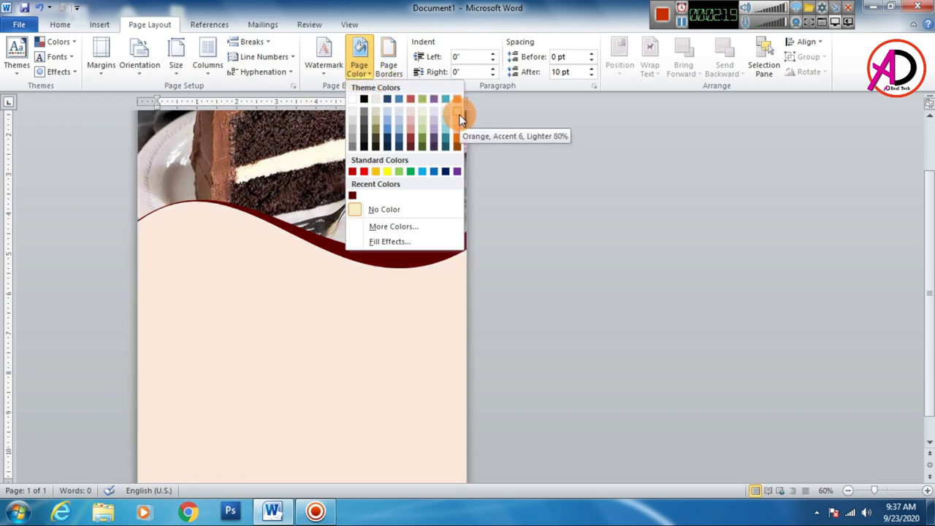
pyautogui.click(387, 227)
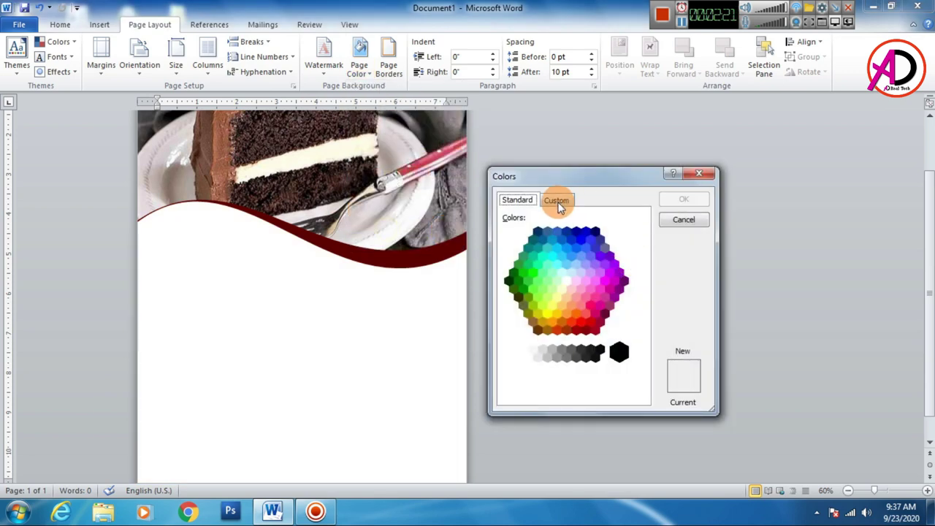
pyautogui.click(560, 206)
pyautogui.click(523, 227)
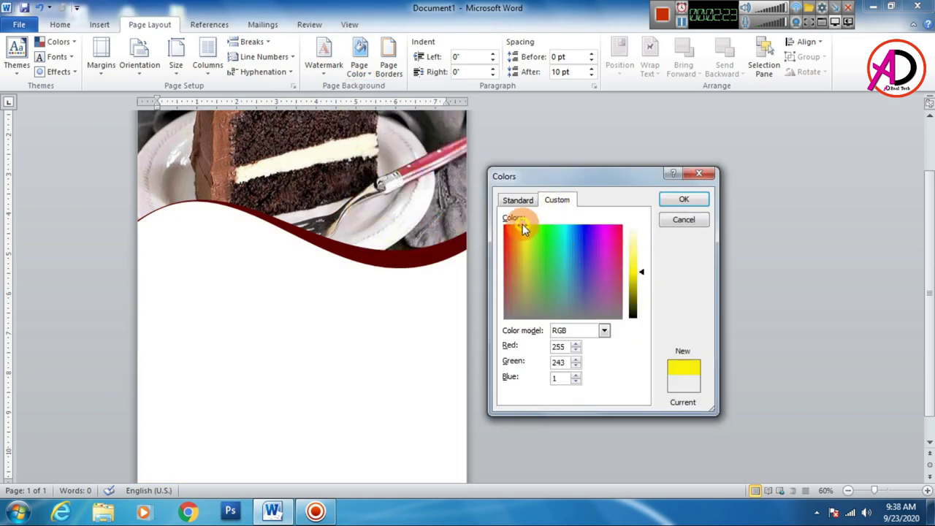
pyautogui.moveTo(522, 225); pyautogui.dragTo(518, 225)
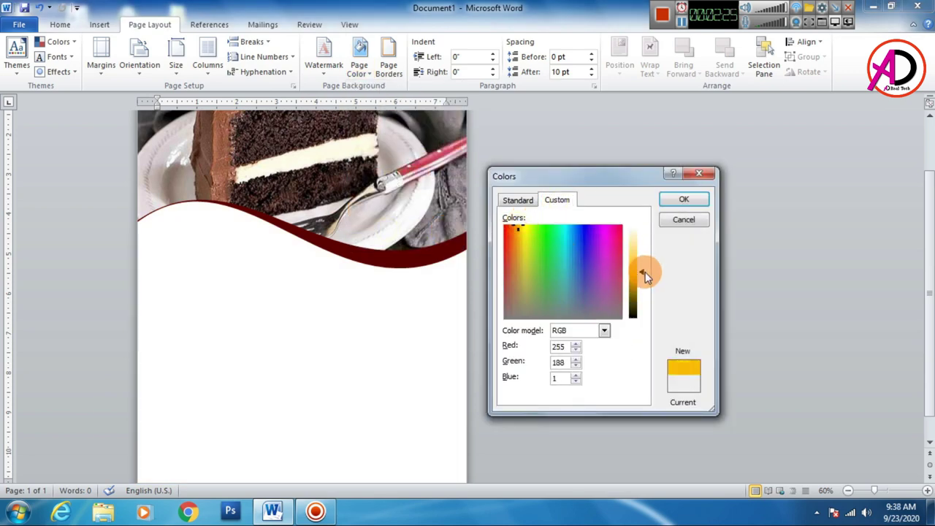
pyautogui.moveTo(646, 274); pyautogui.dragTo(645, 256)
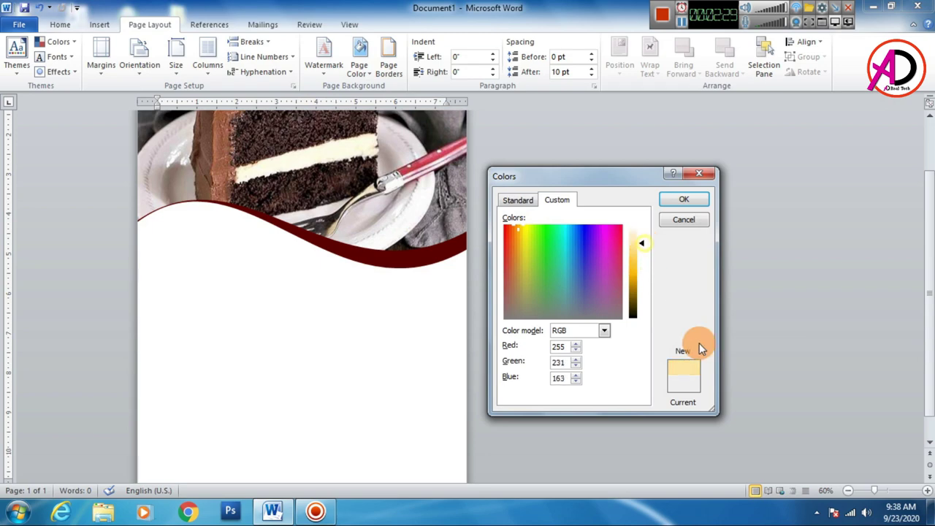
pyautogui.click(687, 199)
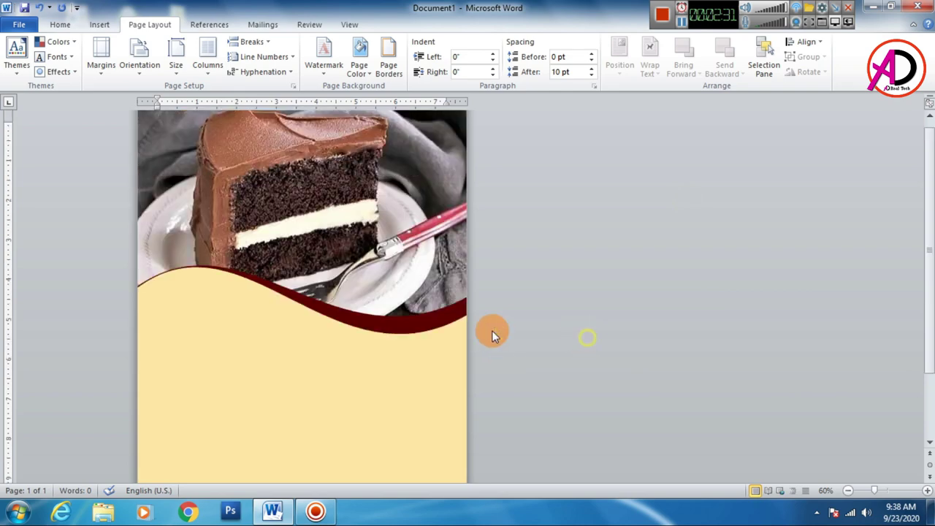
# Lighten the page colour further to pale cream (RGB 255, 238, 189).
pyautogui.keyDown('ctrl'); pyautogui.scroll(1, 353, 323); pyautogui.keyUp('ctrl')
pyautogui.keyDown('ctrl'); pyautogui.scroll(1, 353, 329); pyautogui.keyUp('ctrl')
pyautogui.keyDown('ctrl'); pyautogui.scroll(-5, 395, 328); pyautogui.keyUp('ctrl')
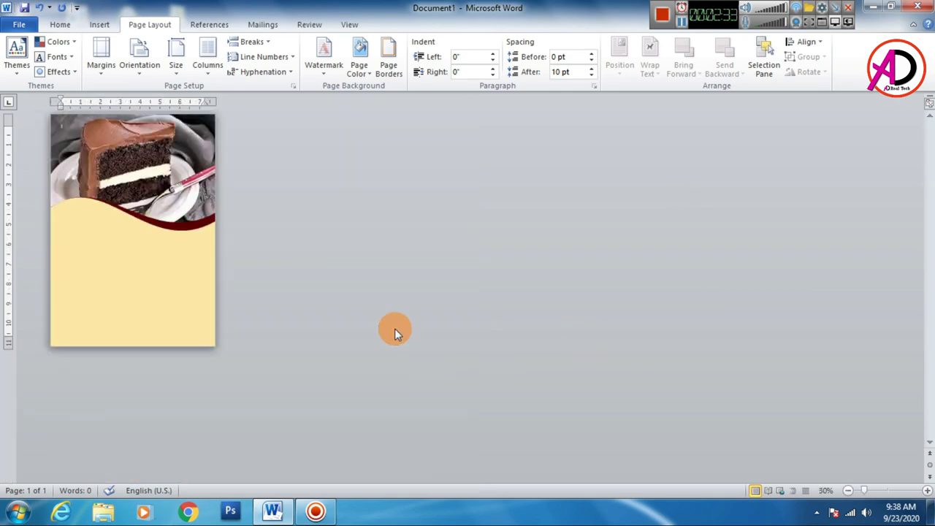
pyautogui.keyDown('ctrl'); pyautogui.scroll(2, 336, 321); pyautogui.keyUp('ctrl')
pyautogui.keyDown('ctrl'); pyautogui.scroll(-1, 338, 325); pyautogui.keyUp('ctrl')
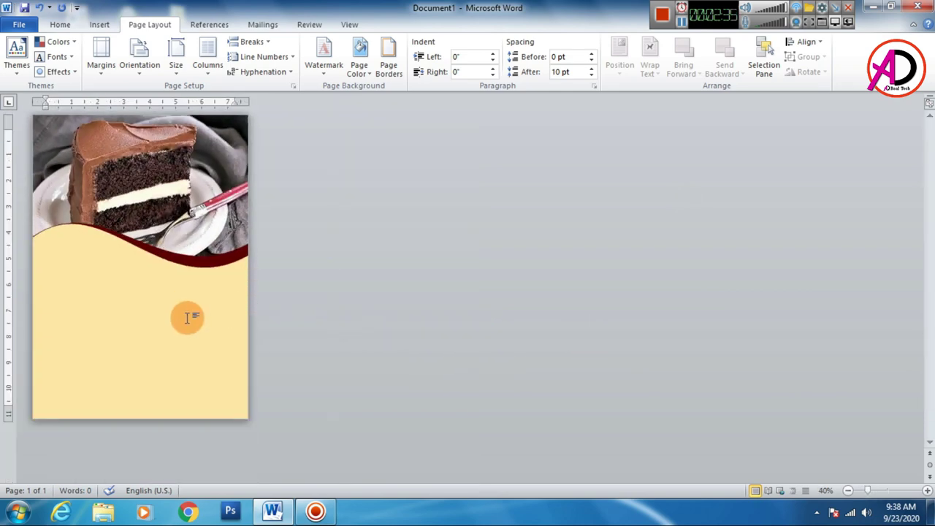
pyautogui.click(360, 70)
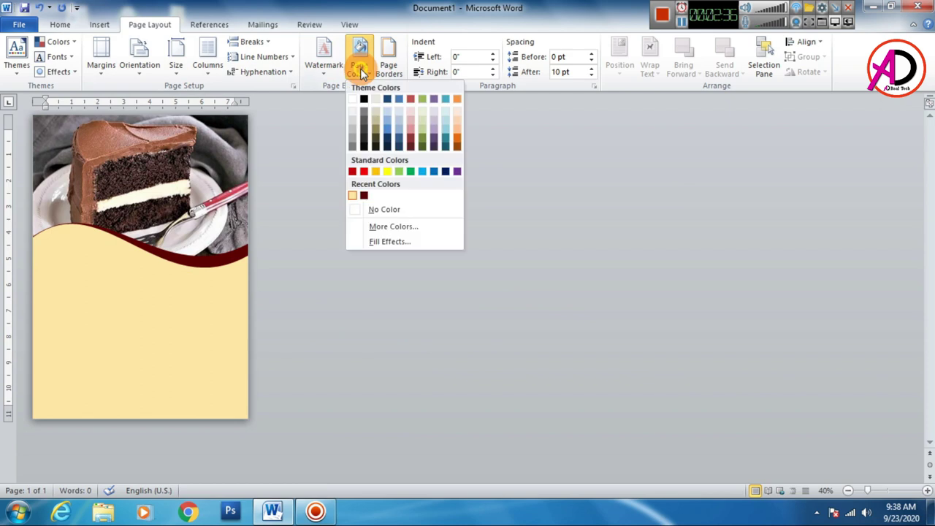
pyautogui.click(394, 226)
pyautogui.moveTo(641, 241); pyautogui.dragTo(642, 236)
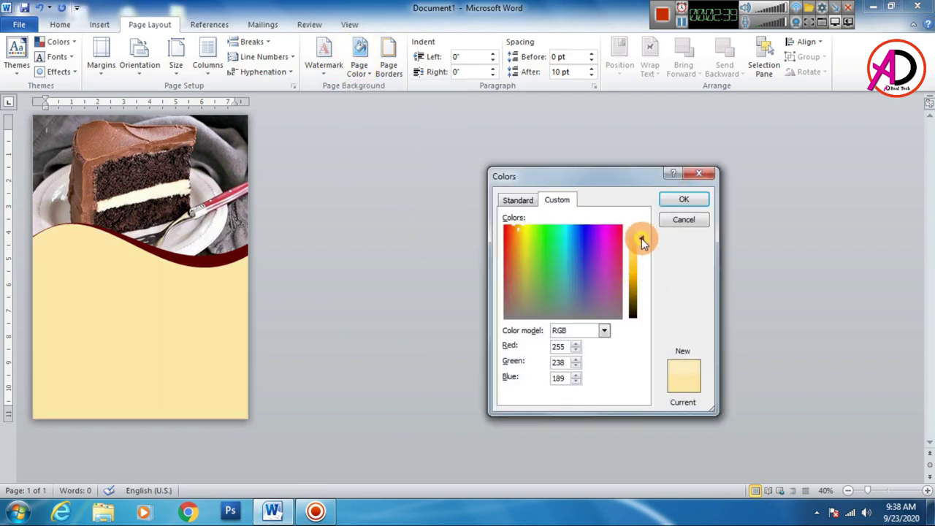
pyautogui.click(683, 198)
# Scroll the page to bring the area below the maroon wave into view.
pyautogui.keyDown('ctrl'); pyautogui.scroll(-1, 363, 349); pyautogui.keyUp('ctrl')
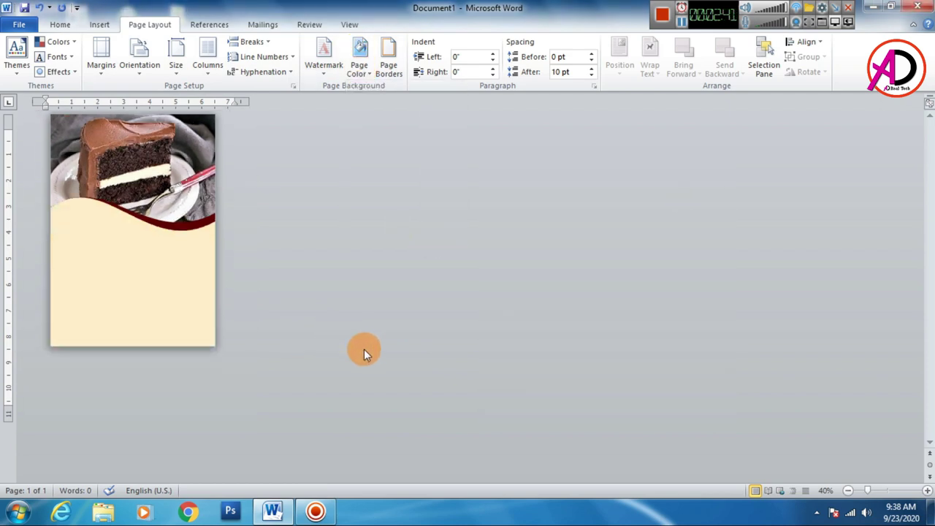
pyautogui.keyDown('ctrl'); pyautogui.scroll(-1, 362, 348); pyautogui.keyUp('ctrl')
pyautogui.keyDown('ctrl'); pyautogui.scroll(6, 361, 348); pyautogui.keyUp('ctrl')
pyautogui.scroll(-2, 394, 322)
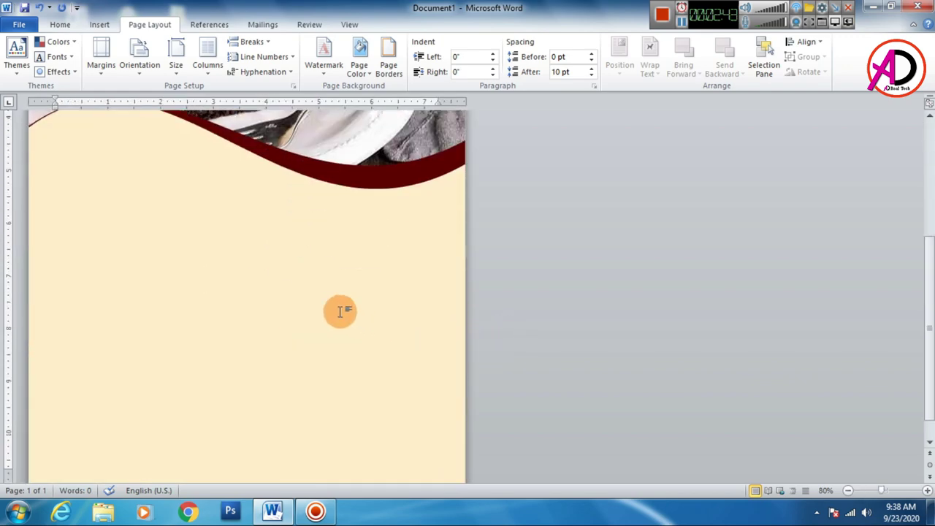
pyautogui.scroll(5, 363, 287)
pyautogui.scroll(2, 363, 287)
pyautogui.keyDown('ctrl'); pyautogui.scroll(3, 502, 322); pyautogui.keyUp('ctrl')
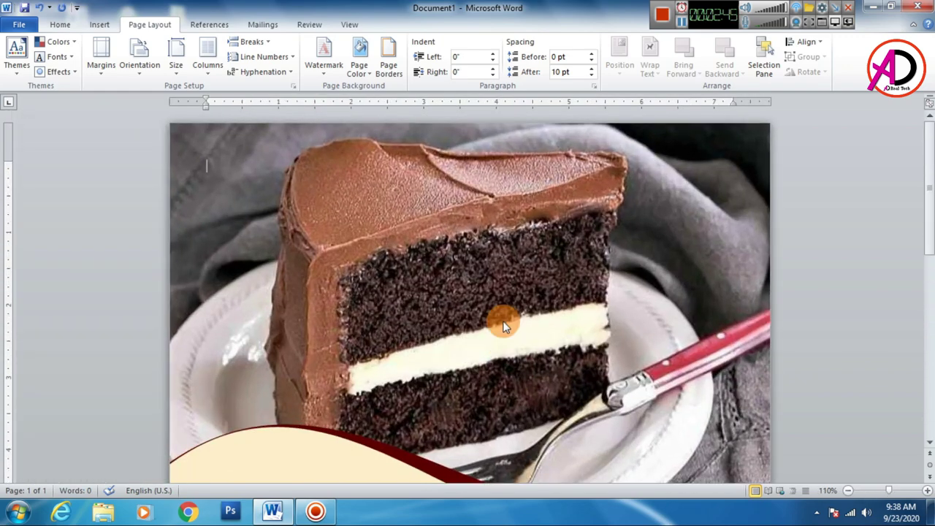
pyautogui.scroll(-3, 501, 318)
pyautogui.scroll(-3, 480, 344)
pyautogui.scroll(1, 459, 345)
pyautogui.keyDown('ctrl'); pyautogui.scroll(-2, 459, 343); pyautogui.keyUp('ctrl')
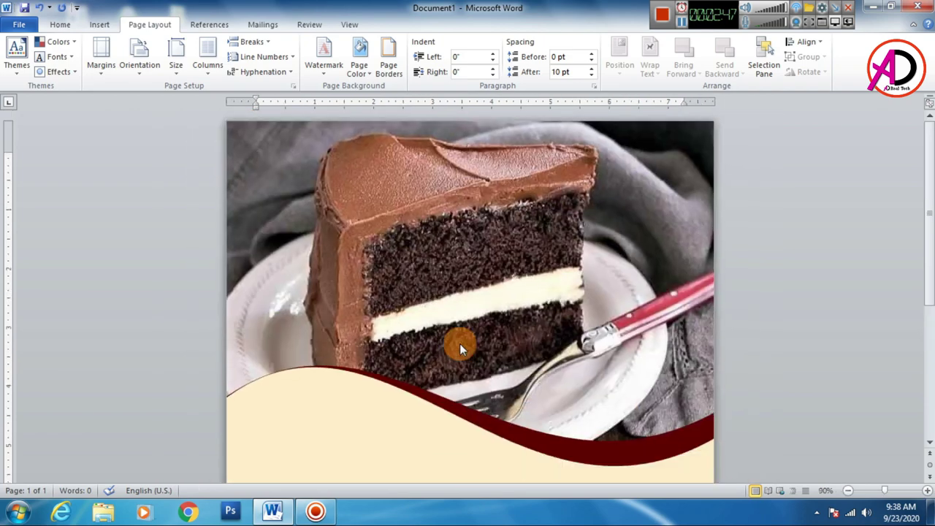
pyautogui.keyDown('ctrl'); pyautogui.scroll(-1, 445, 337); pyautogui.keyUp('ctrl')
pyautogui.scroll(-3, 434, 334)
pyautogui.scroll(-1, 426, 339)
pyautogui.scroll(1, 424, 338)
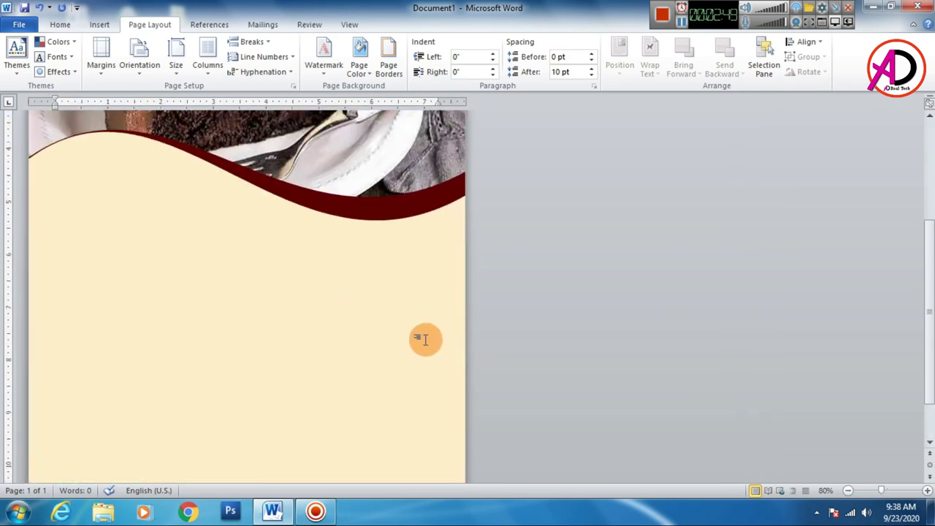
pyautogui.scroll(-1, 409, 340)
# Draw a circle with the Oval shape on the lower left below the wave.
pyautogui.click(100, 26)
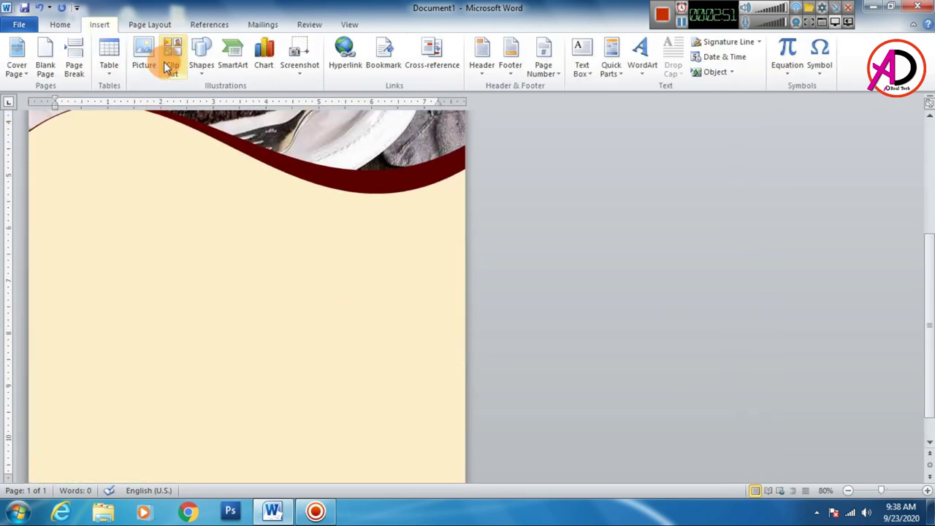
pyautogui.click(211, 67)
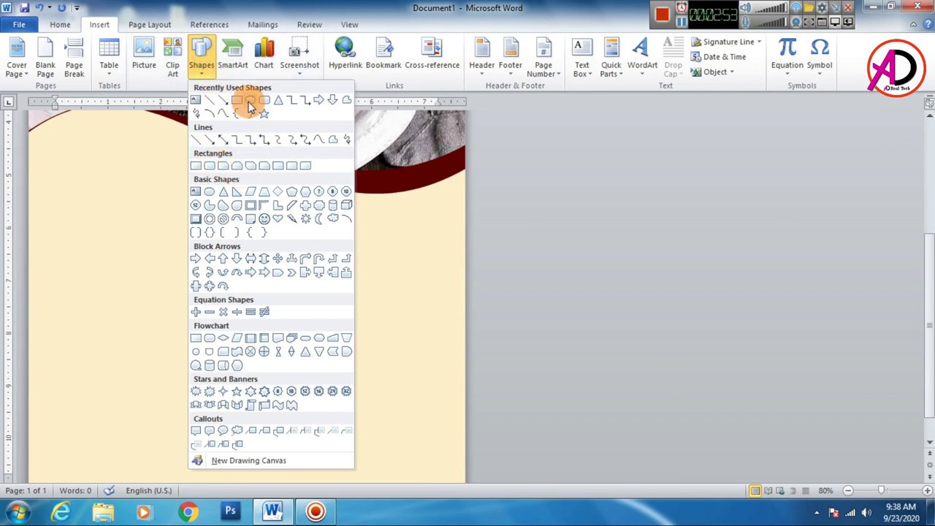
pyautogui.click(247, 101)
pyautogui.moveTo(57, 269)
pyautogui.mouseDown()
pyautogui.moveTo(244, 392)
pyautogui.moveTo(180, 339)
pyautogui.moveTo(125, 350)
pyautogui.moveTo(132, 323)
pyautogui.mouseUp()
pyautogui.scroll(-1, 212, 351)
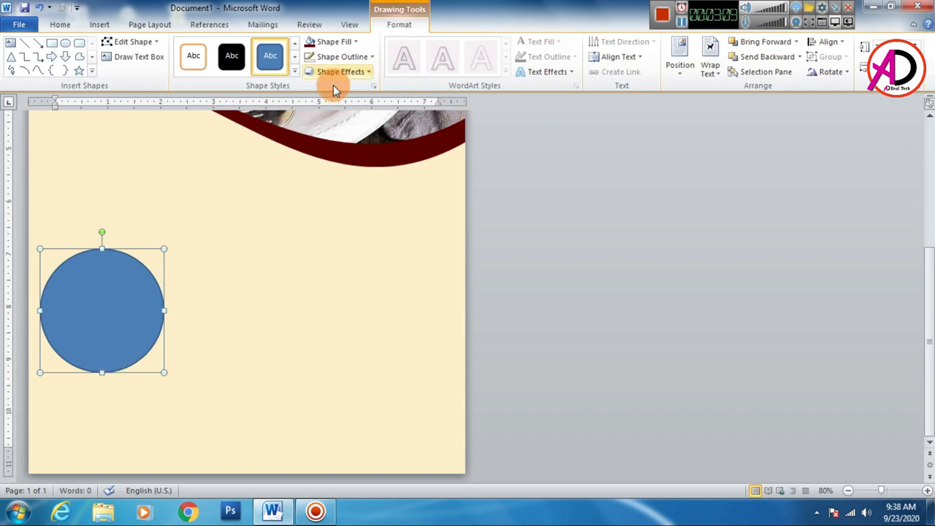
# Edit the circle's points, pulling its top curve out into a lopsided blob.
pyautogui.click(137, 44)
pyautogui.click(135, 77)
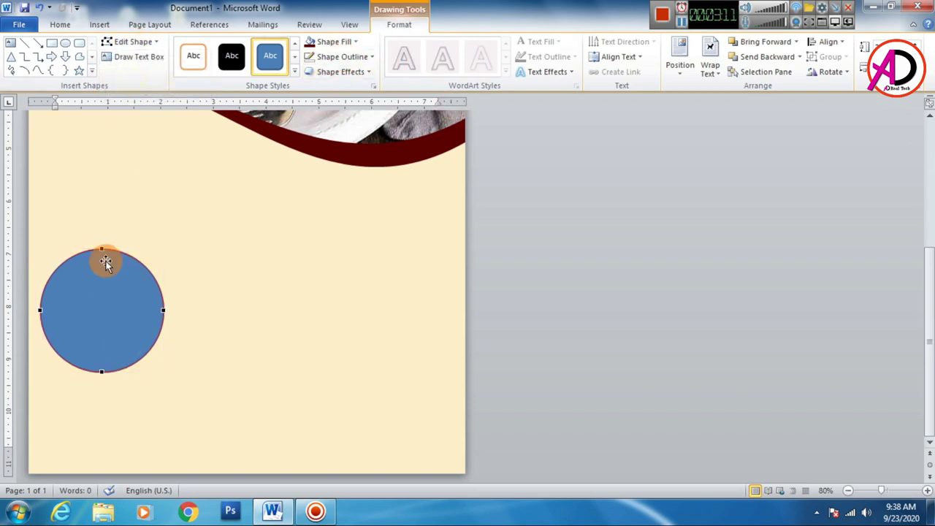
pyautogui.click(101, 250)
pyautogui.moveTo(137, 249); pyautogui.dragTo(149, 232)
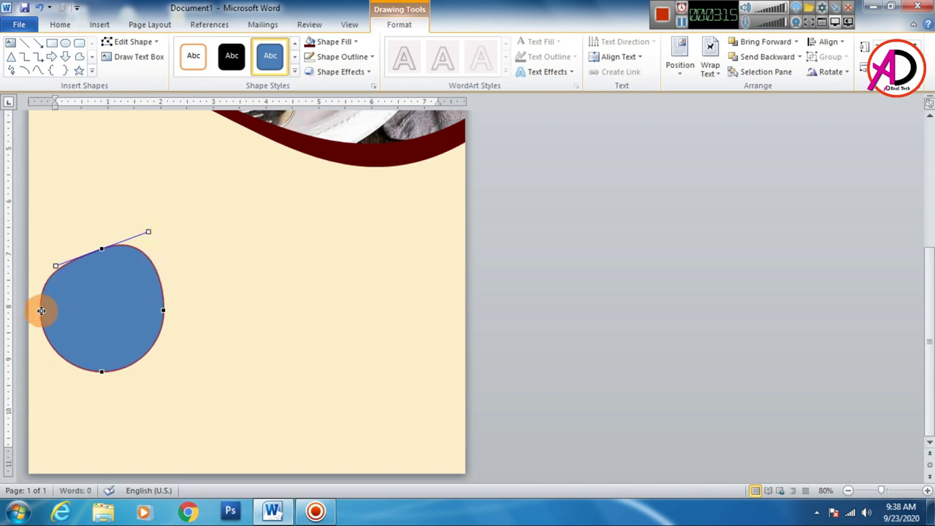
pyautogui.moveTo(149, 232); pyautogui.dragTo(151, 227)
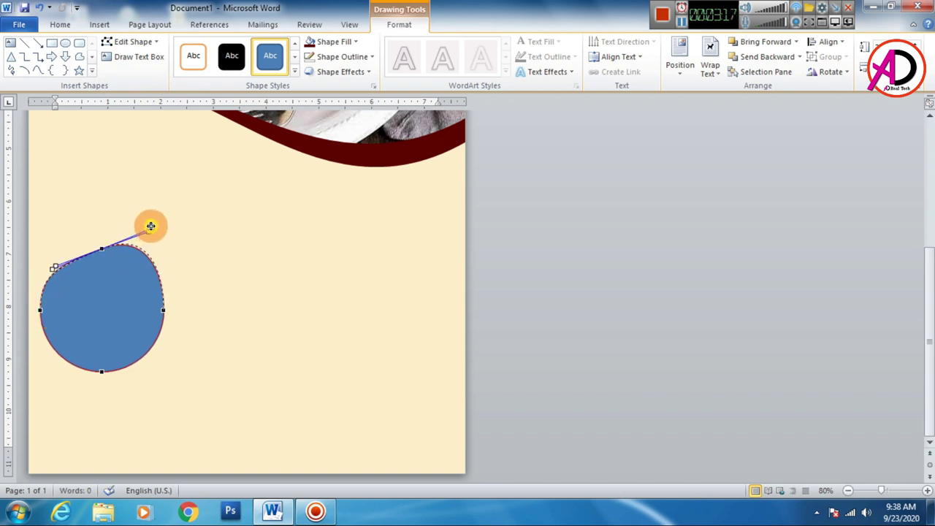
pyautogui.click(40, 309)
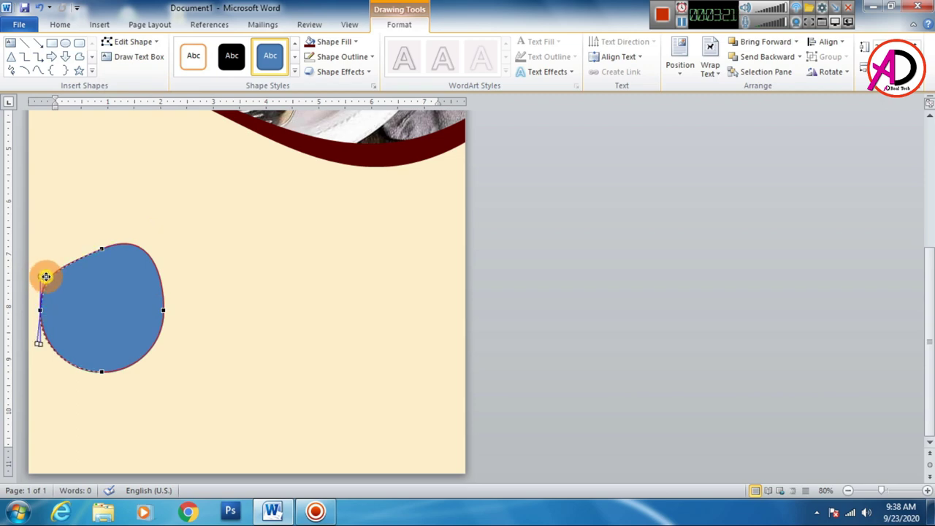
pyautogui.click(552, 334)
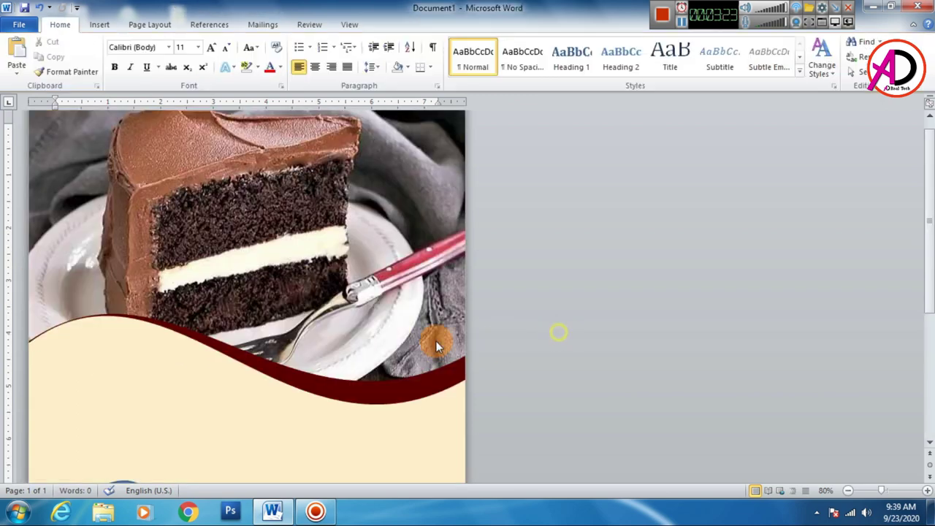
pyautogui.scroll(-3, 355, 365)
pyautogui.scroll(-2, 355, 366)
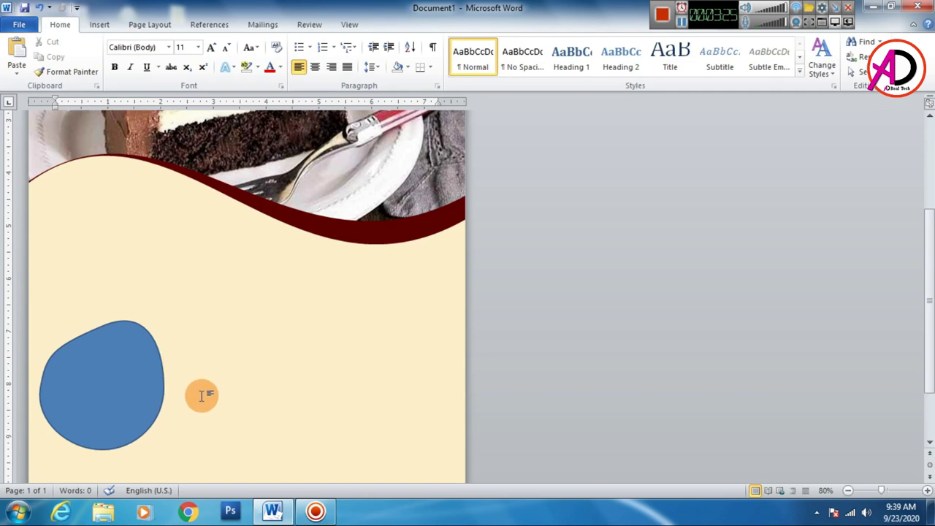
pyautogui.click(182, 378)
pyautogui.scroll(-1, 209, 361)
pyautogui.scroll(-1, 402, 336)
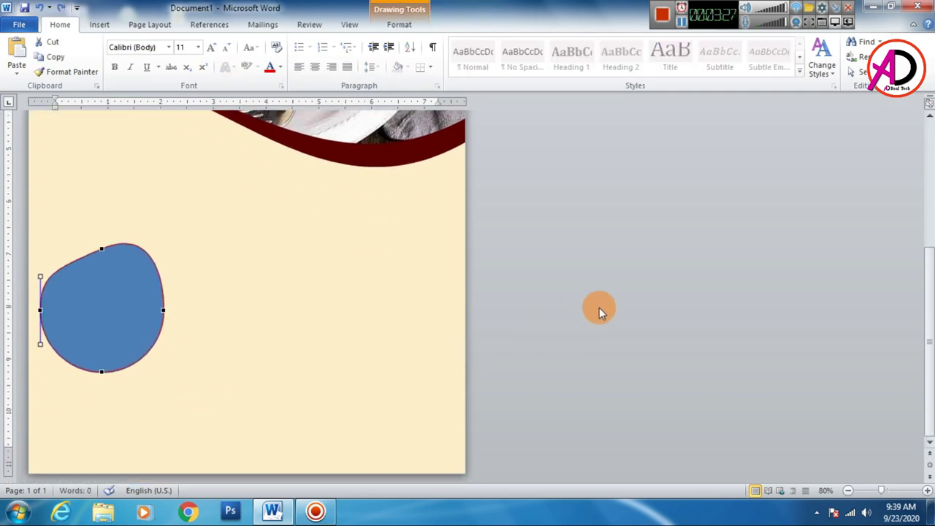
# Set the blob's Shape Outline to No Outline.
pyautogui.click(604, 305)
pyautogui.scroll(-5, 285, 349)
pyautogui.scroll(-3, 280, 363)
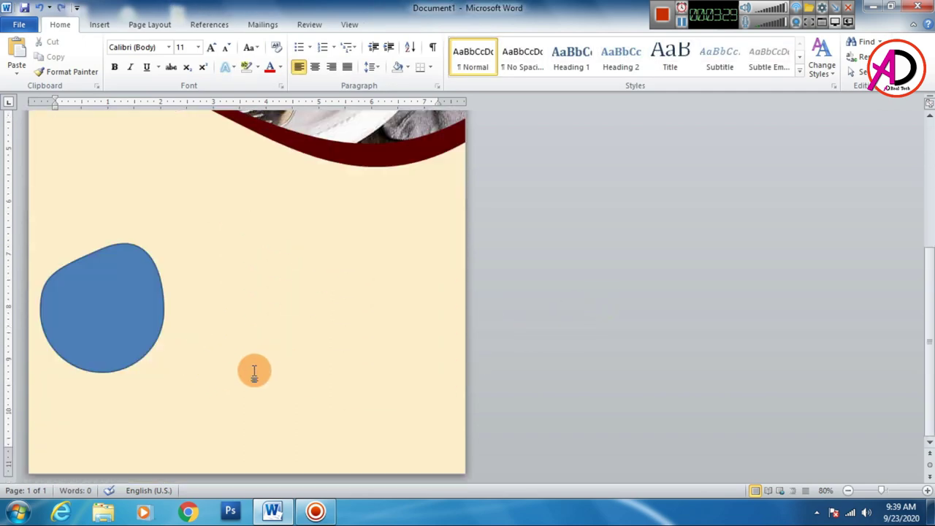
pyautogui.keyDown('ctrl'); pyautogui.scroll(-3, 255, 371); pyautogui.keyUp('ctrl')
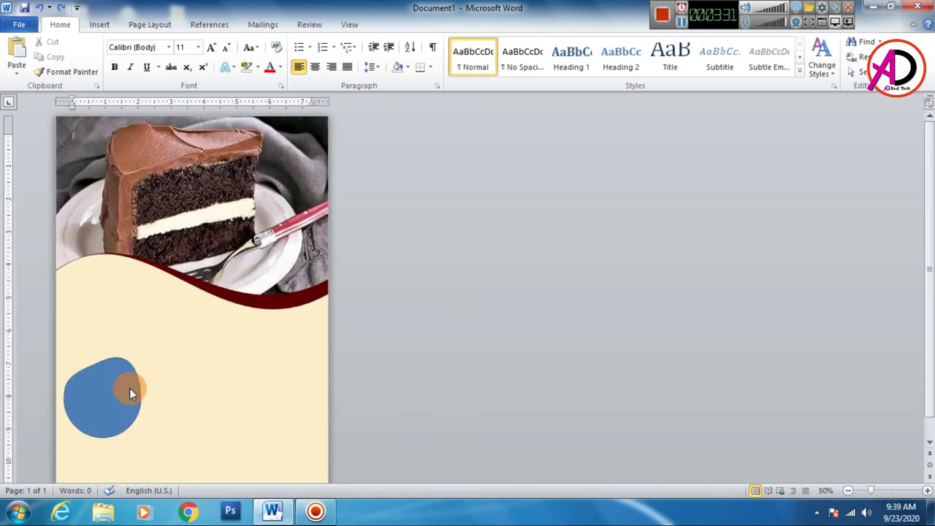
pyautogui.click(125, 388)
pyautogui.click(402, 23)
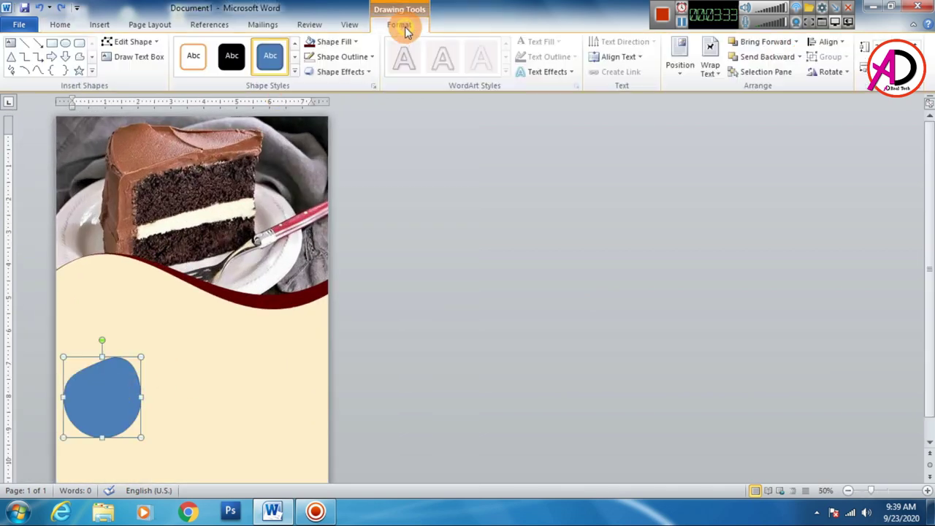
pyautogui.click(336, 56)
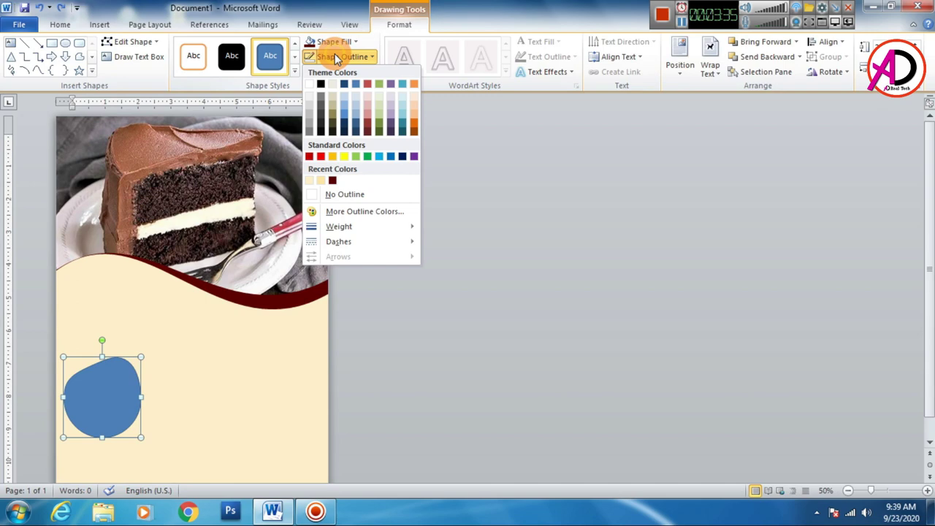
pyautogui.click(339, 196)
pyautogui.scroll(-1, 220, 292)
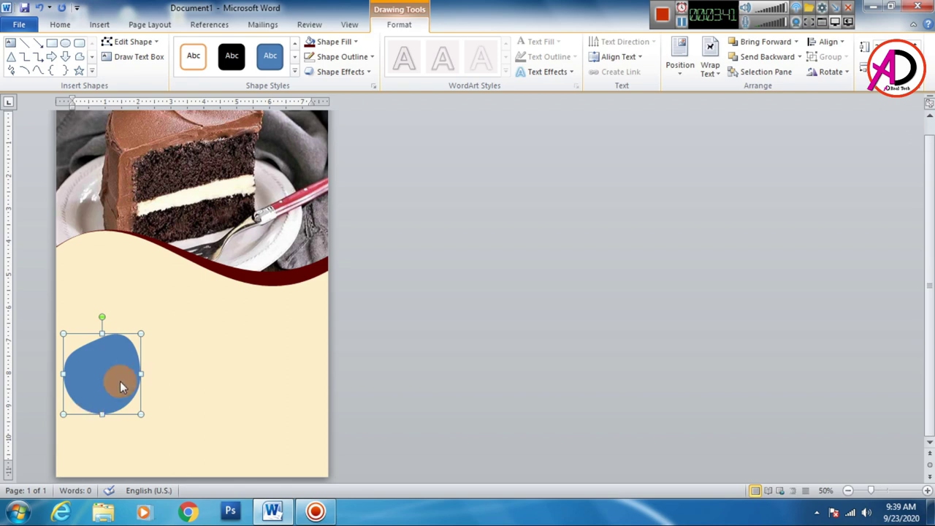
pyautogui.click(60, 24)
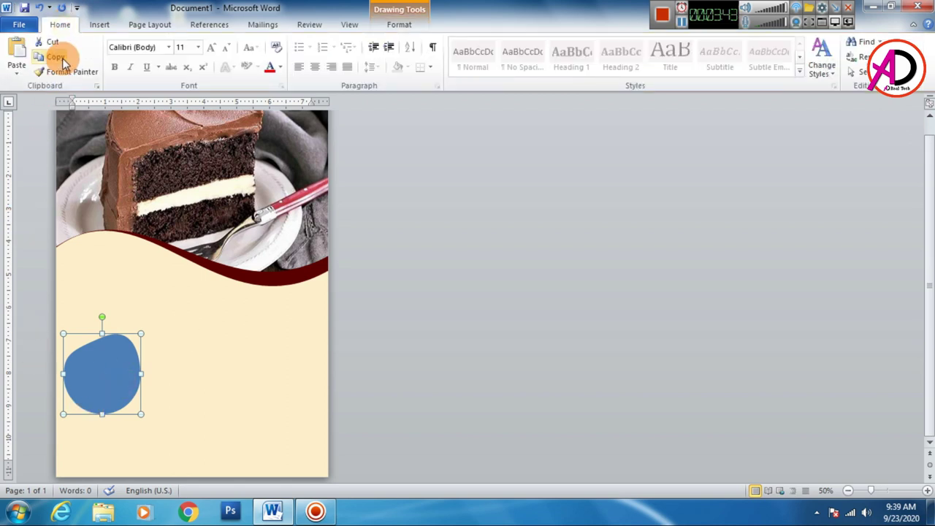
# Copy and paste the blue blob, placing the duplicate just right of the first.
pyautogui.click(53, 57)
pyautogui.click(16, 55)
pyautogui.moveTo(111, 386); pyautogui.dragTo(187, 369)
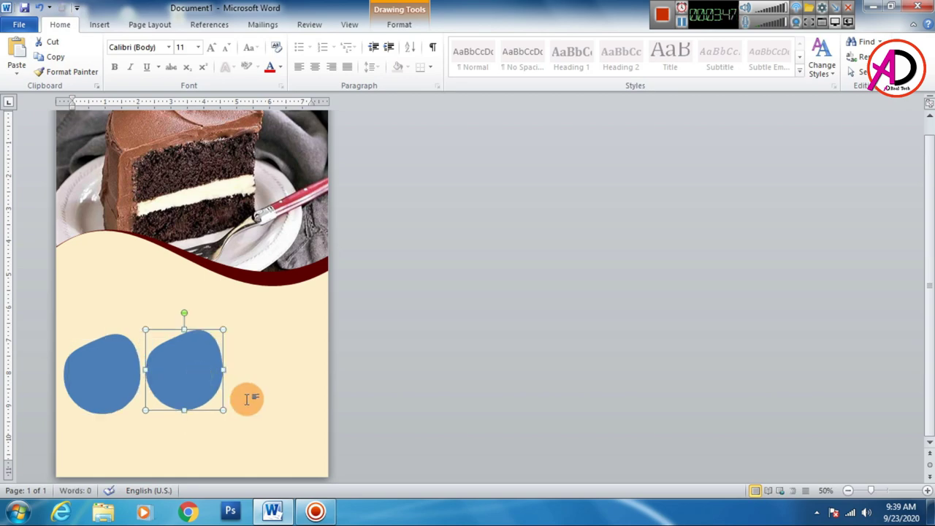
pyautogui.press('Right')
pyautogui.press('Right')
pyautogui.press('Right')
pyautogui.press('Right')
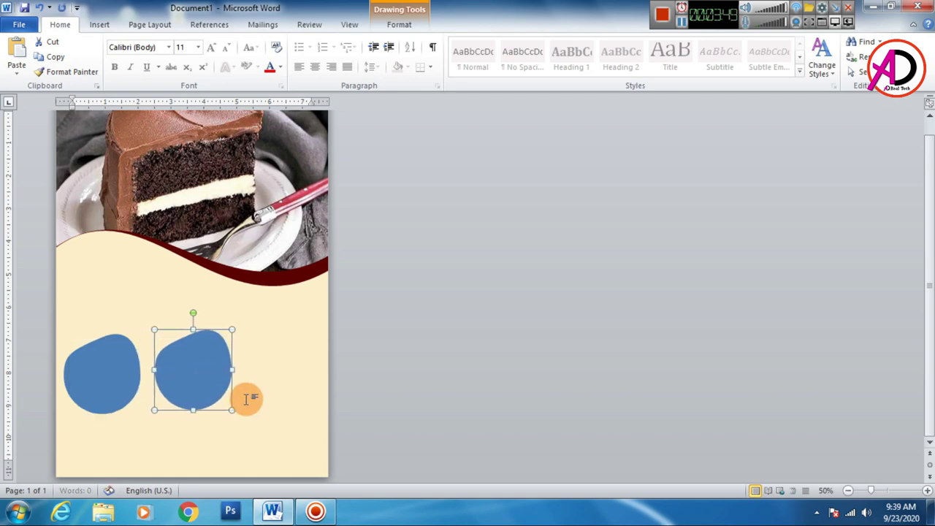
pyautogui.press('Right')
pyautogui.press('Right')
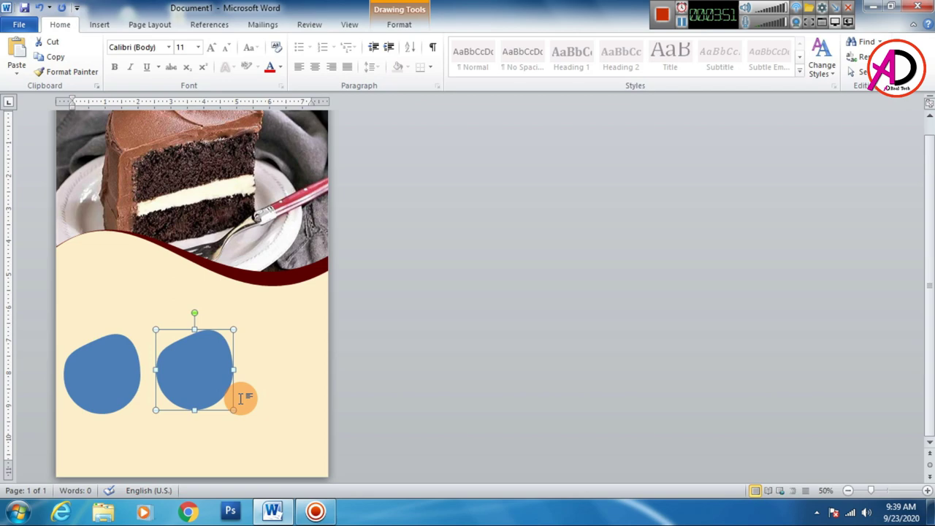
# Ctrl-drag a third matching blob to the right side of the page.
pyautogui.moveTo(206, 383); pyautogui.dragTo(292, 374)
pyautogui.click(388, 410)
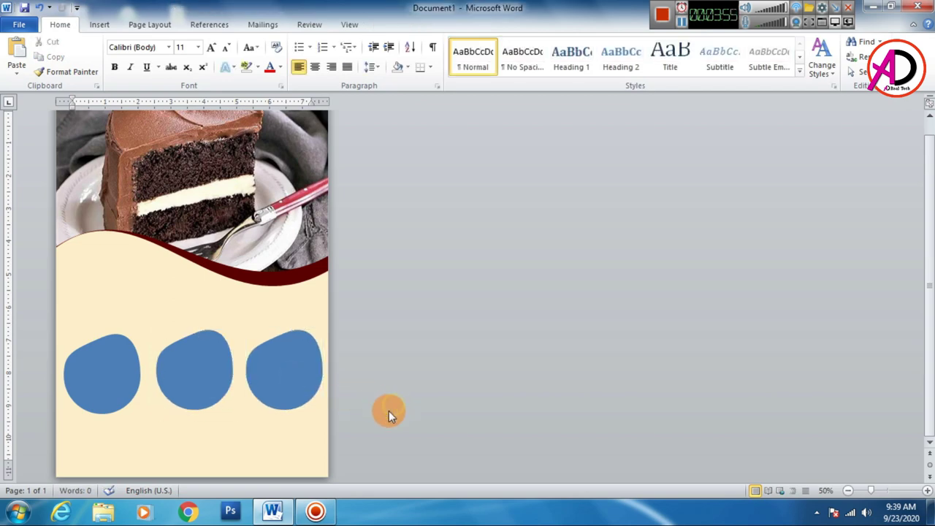
pyautogui.click(201, 394)
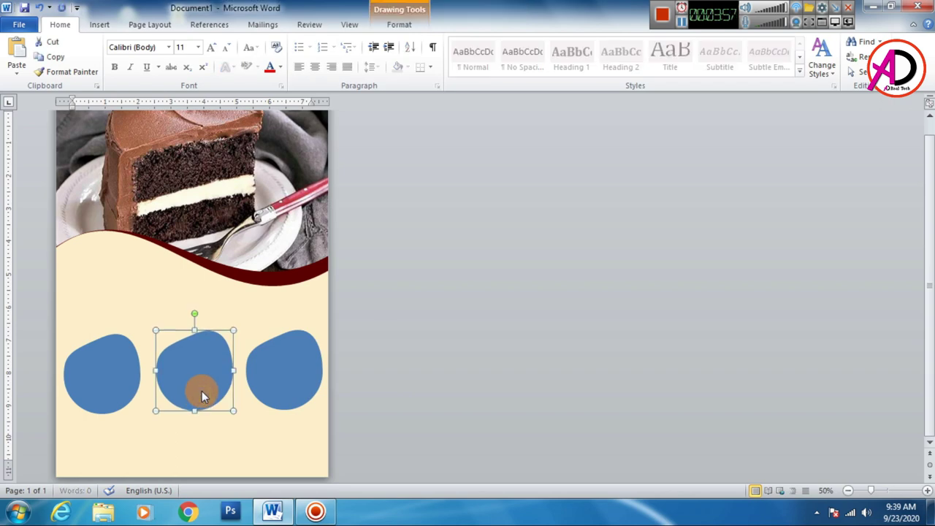
pyautogui.click(298, 382)
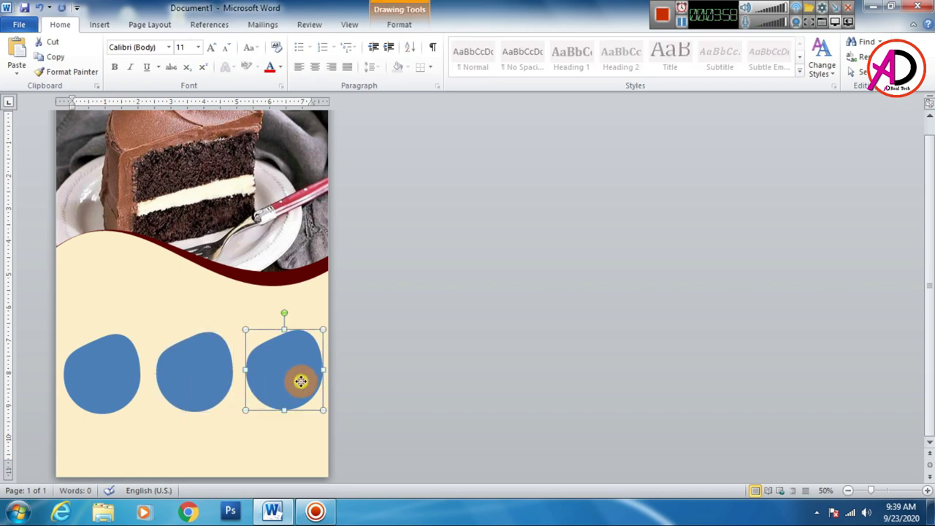
pyautogui.click(460, 414)
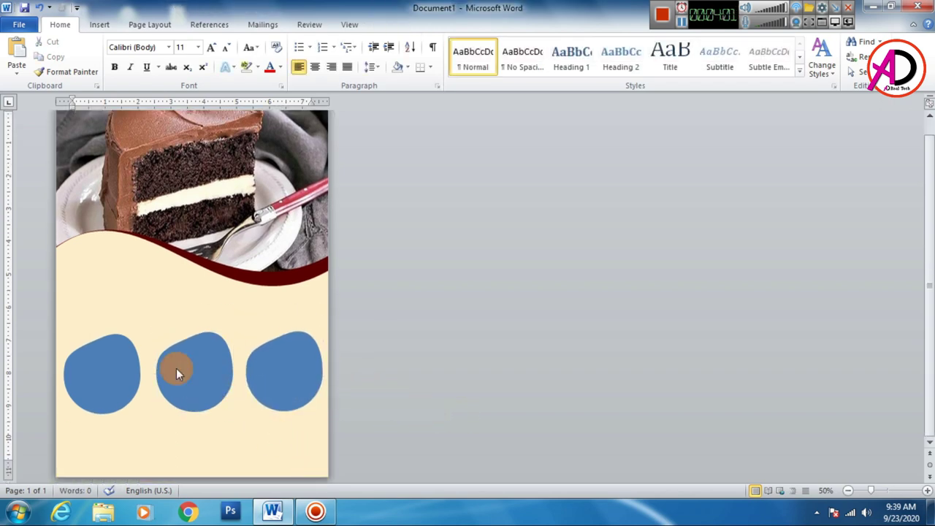
# Fill the left blob with a chocolate cake photo and give it a light outline.
pyautogui.click(393, 25)
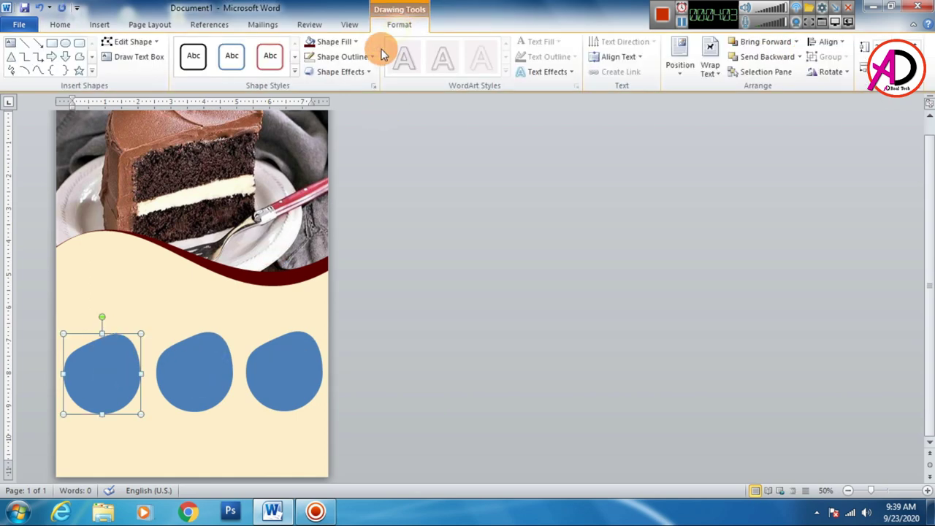
pyautogui.click(340, 42)
pyautogui.click(115, 428)
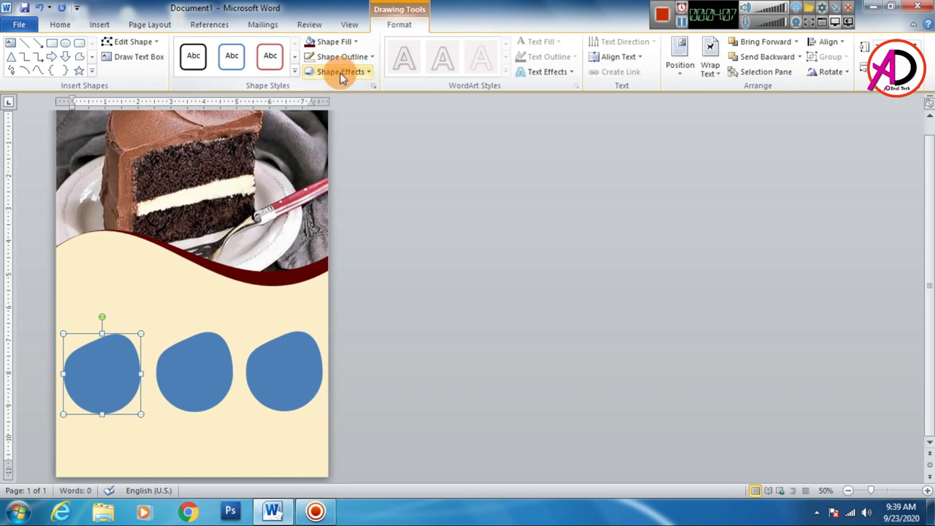
pyautogui.click(338, 42)
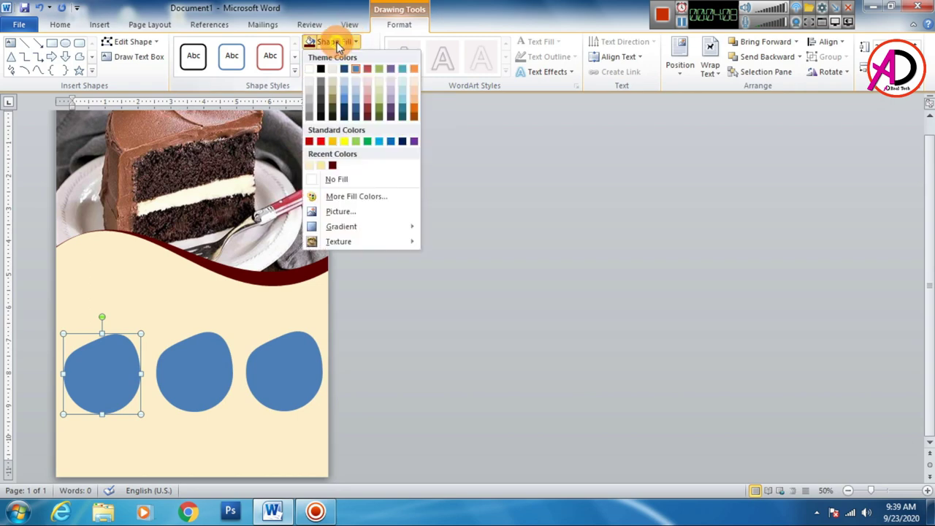
pyautogui.click(344, 213)
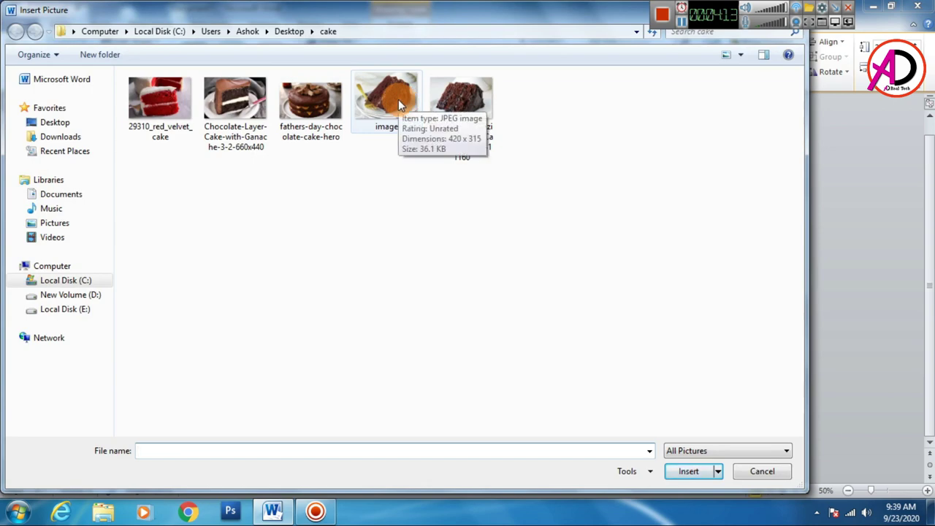
pyautogui.click(456, 115)
pyautogui.click(685, 471)
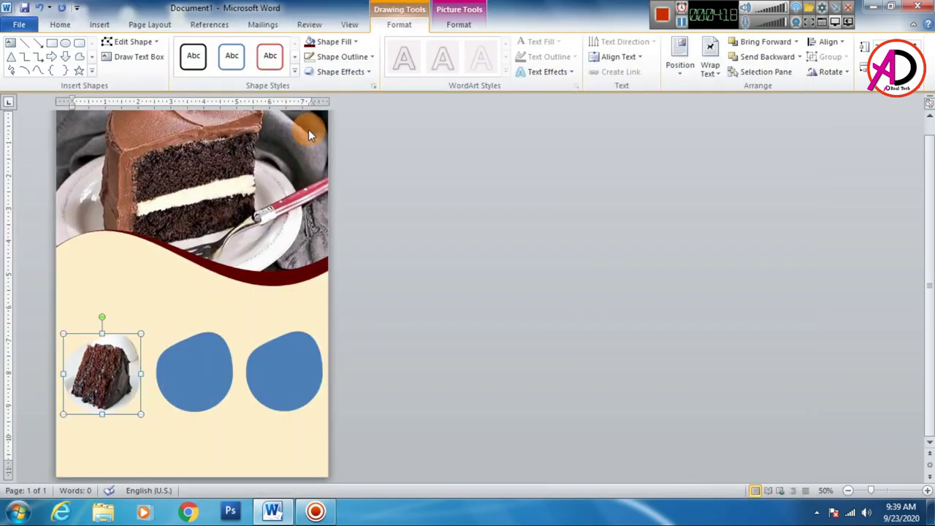
pyautogui.click(337, 57)
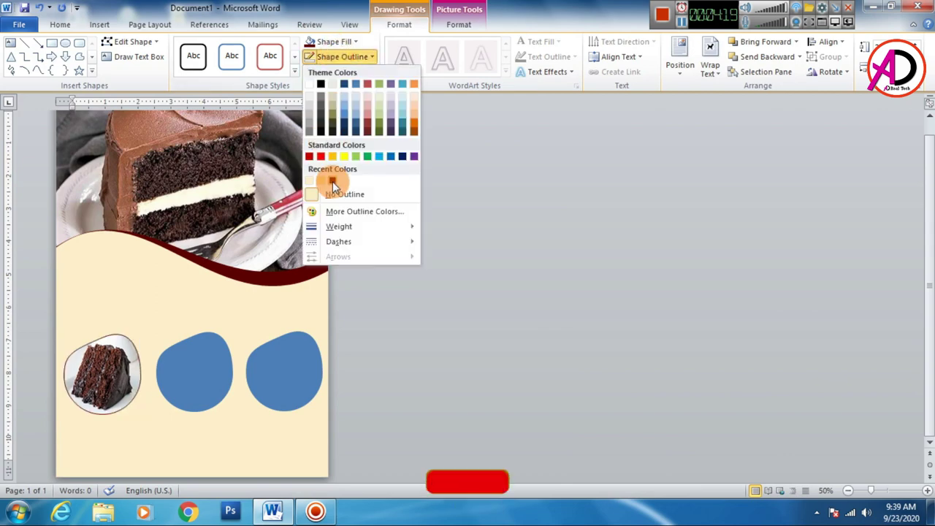
pyautogui.click(333, 183)
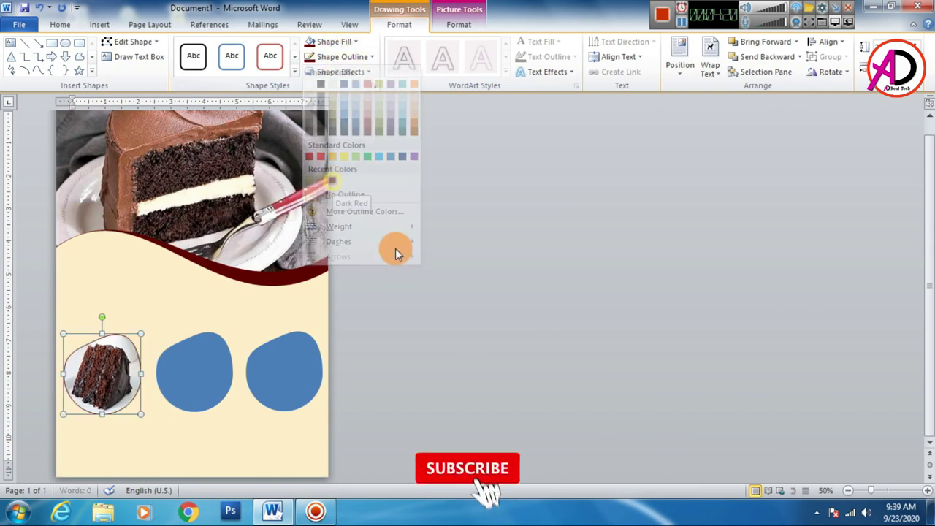
# Crop the chocolate cake picture wider and reposition the slice inside the blob.
pyautogui.click(459, 24)
pyautogui.click(818, 48)
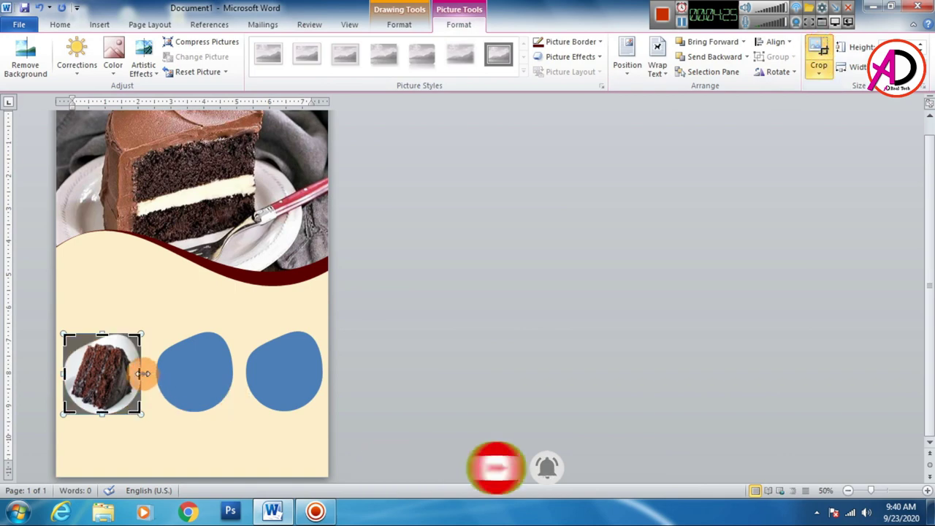
pyautogui.moveTo(144, 374); pyautogui.dragTo(165, 374)
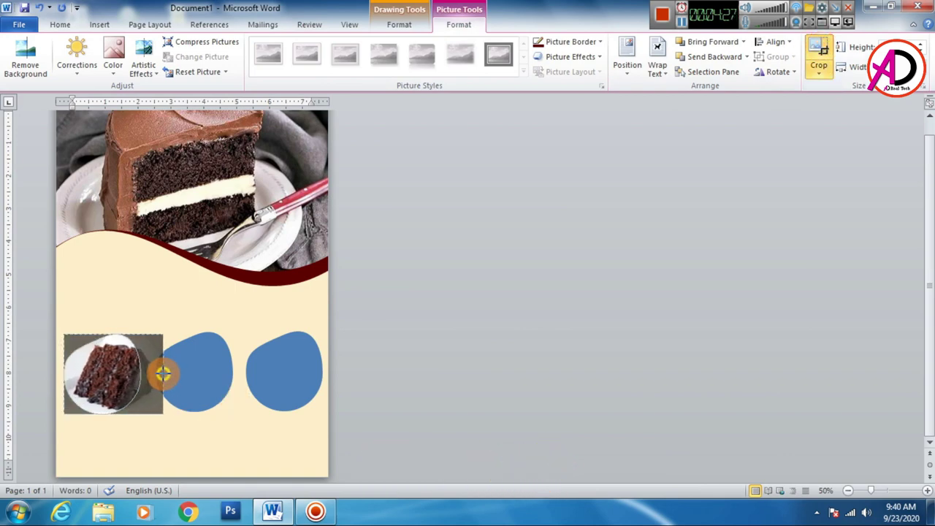
pyautogui.moveTo(108, 383); pyautogui.dragTo(101, 383)
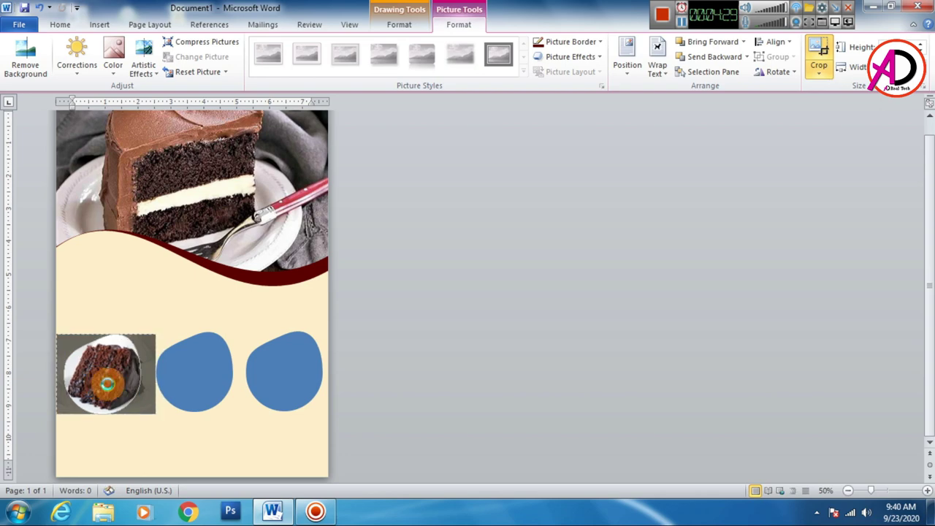
pyautogui.click(427, 398)
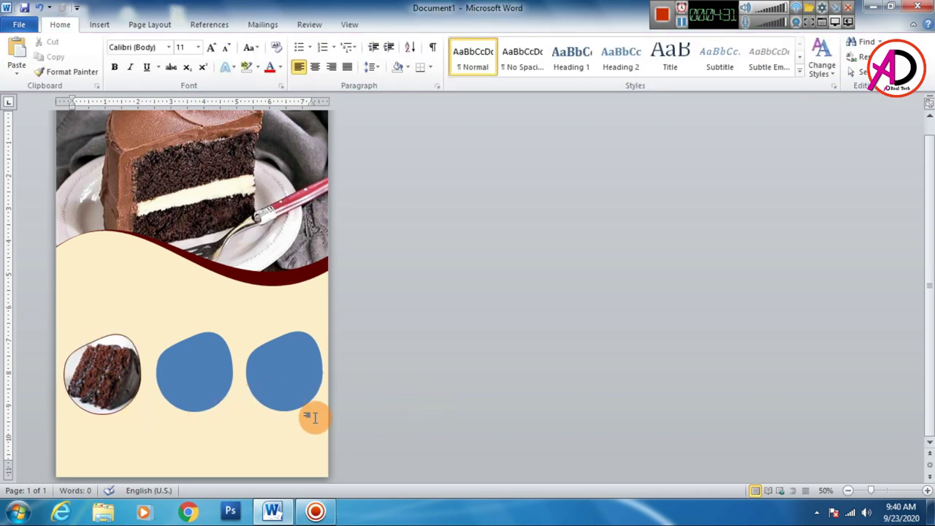
# Check the placement on the page and select the chocolate cake picture.
pyautogui.scroll(-4, 313, 419)
pyautogui.scroll(3, 312, 418)
pyautogui.scroll(1, 310, 416)
pyautogui.scroll(3, 310, 417)
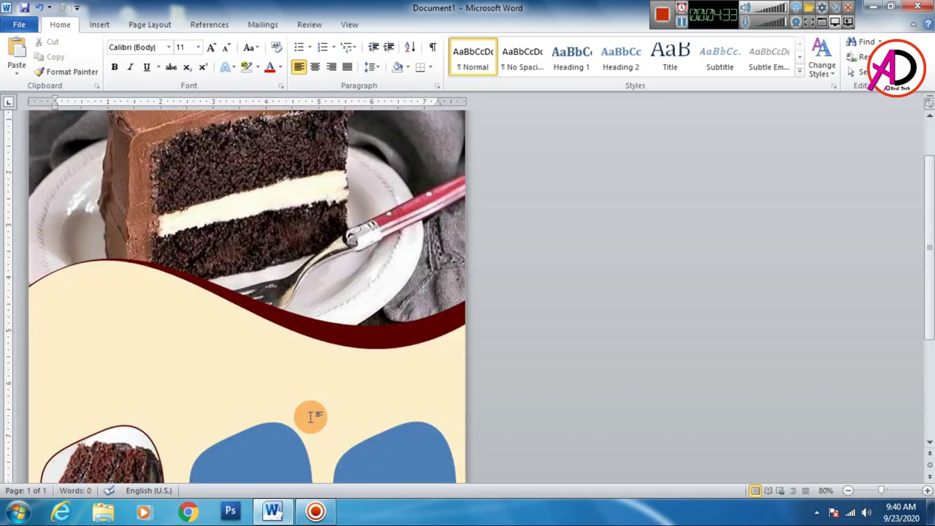
pyautogui.scroll(-3, 278, 408)
pyautogui.click(243, 400)
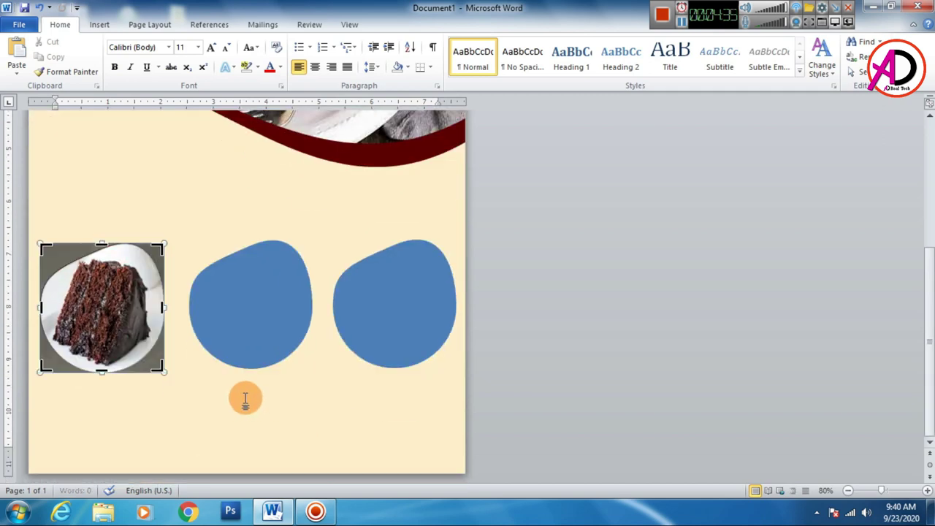
pyautogui.scroll(3, 365, 392)
pyautogui.scroll(-1, 214, 373)
pyautogui.scroll(-3, 214, 373)
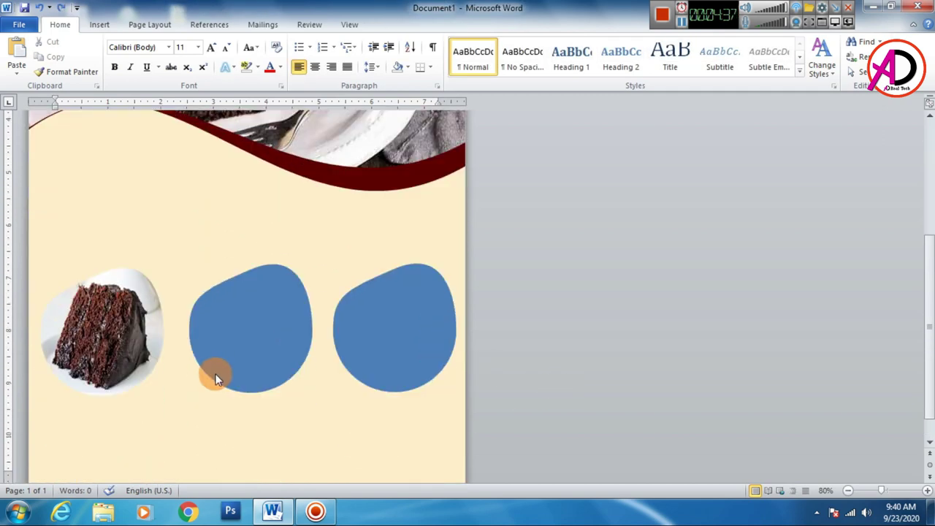
# Move the left blue blob over the cake picture and enlarge it slightly.
pyautogui.click(263, 334)
pyautogui.moveTo(263, 340)
pyautogui.mouseDown()
pyautogui.moveTo(279, 341)
pyautogui.moveTo(108, 334)
pyautogui.mouseUp()
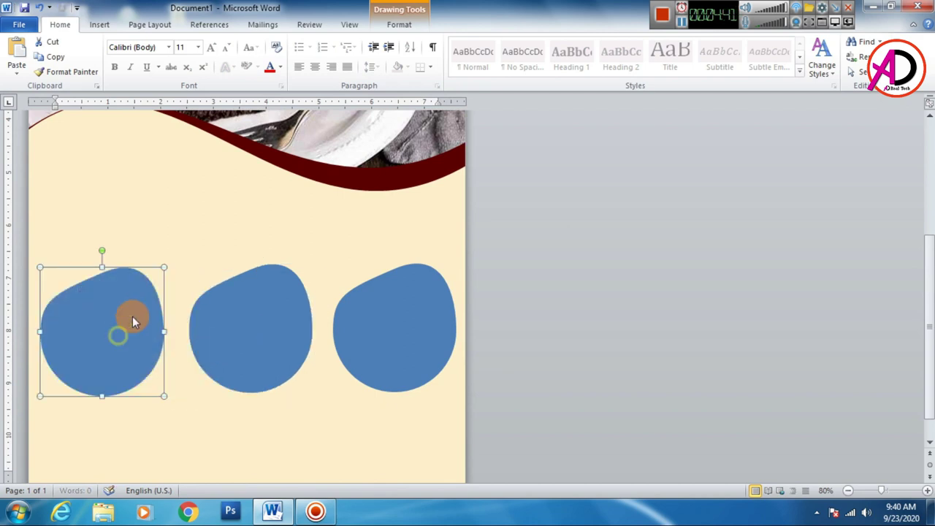
pyautogui.moveTo(165, 269); pyautogui.dragTo(169, 264)
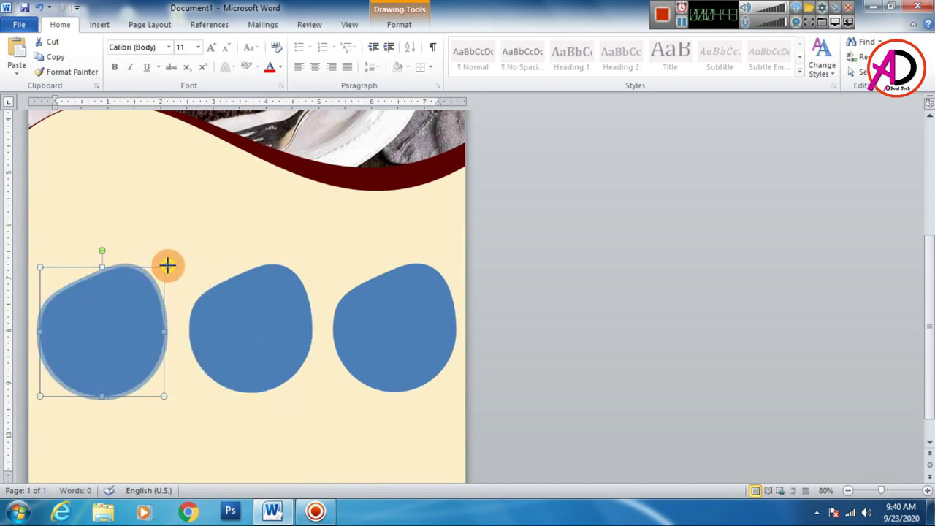
# Set the blob to No Fill with a dark red outline so the cake shows through.
pyautogui.click(409, 27)
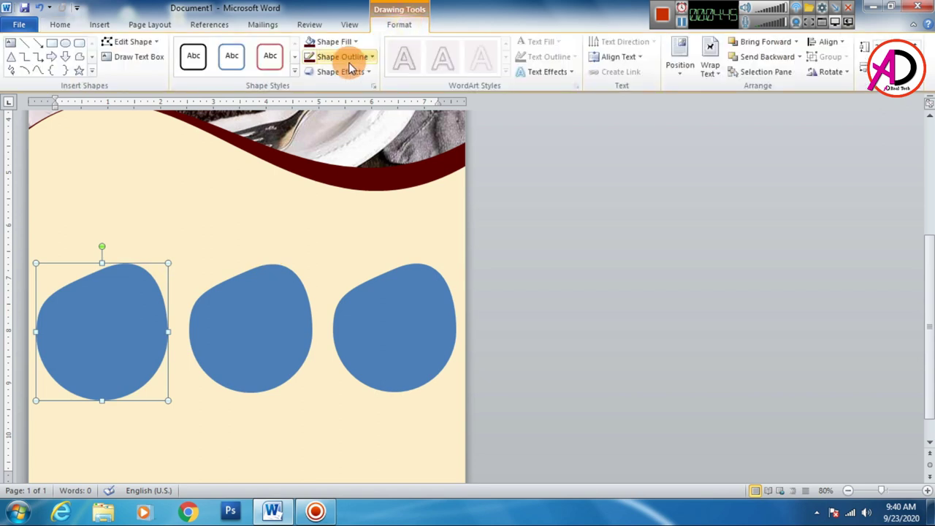
pyautogui.click(342, 57)
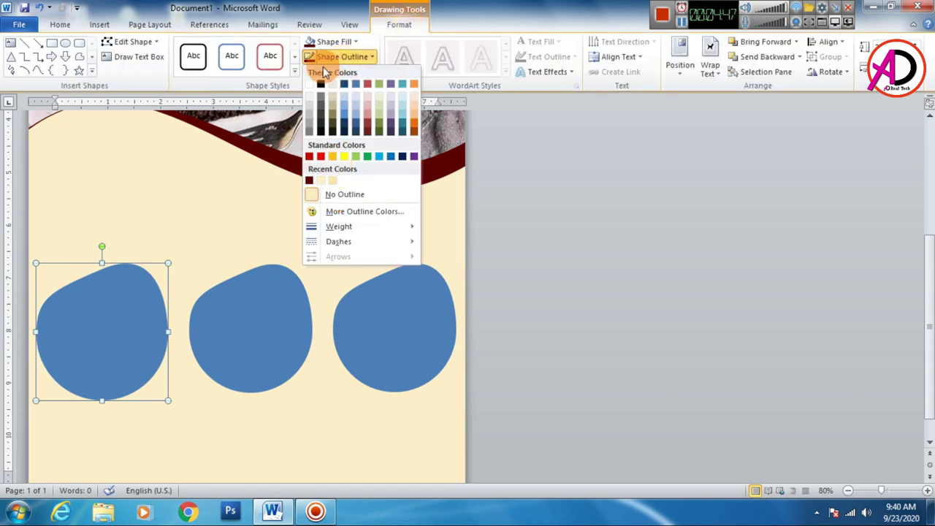
pyautogui.click(333, 41)
pyautogui.click(332, 181)
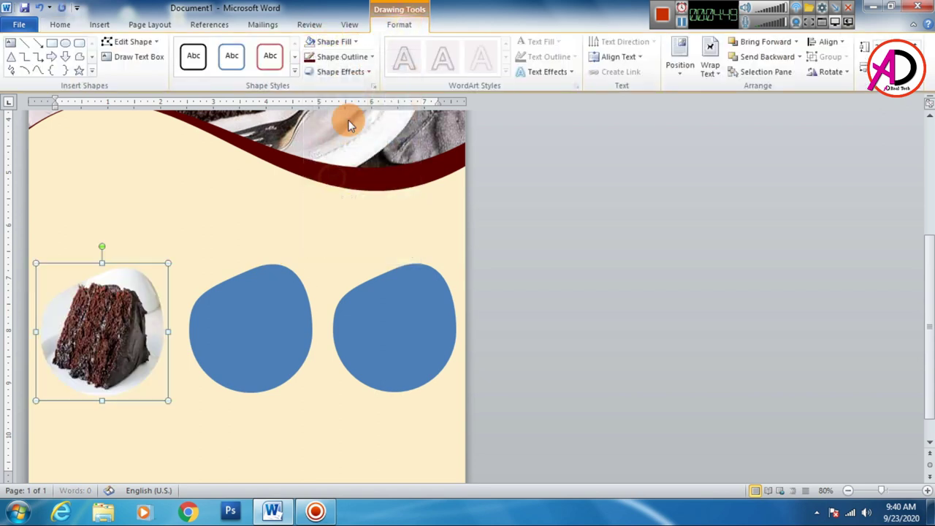
pyautogui.click(342, 57)
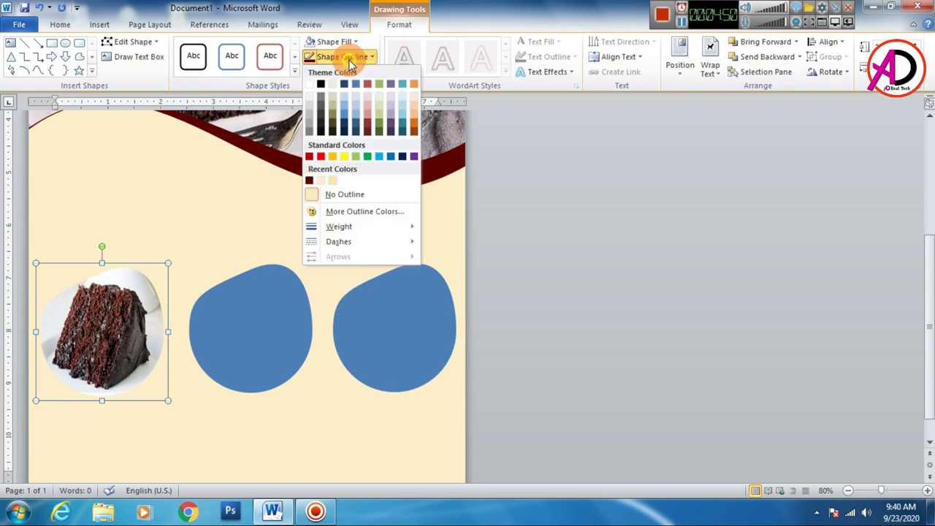
pyautogui.click(310, 179)
pyautogui.click(369, 364)
pyautogui.scroll(-5, 366, 368)
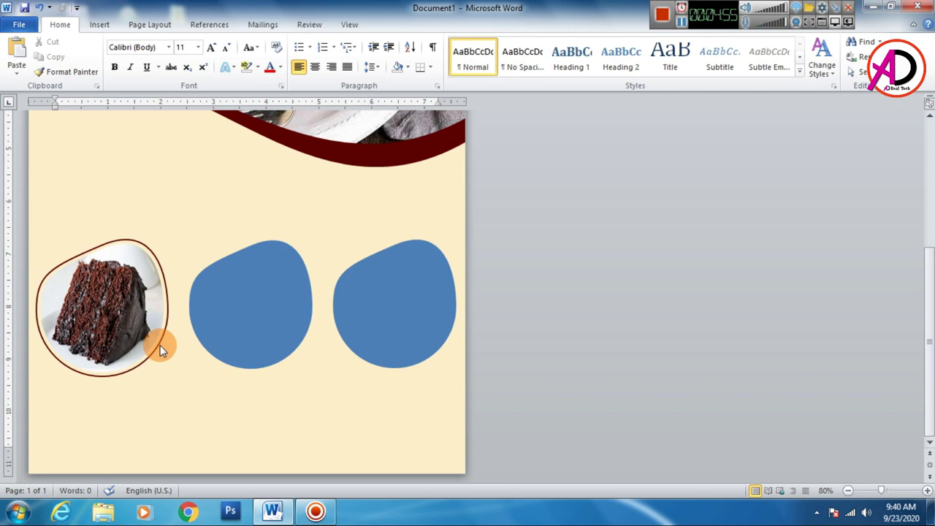
# Copy the dark red frame over the middle and right blobs, nudging the right one down.
pyautogui.moveTo(158, 344); pyautogui.dragTo(176, 357)
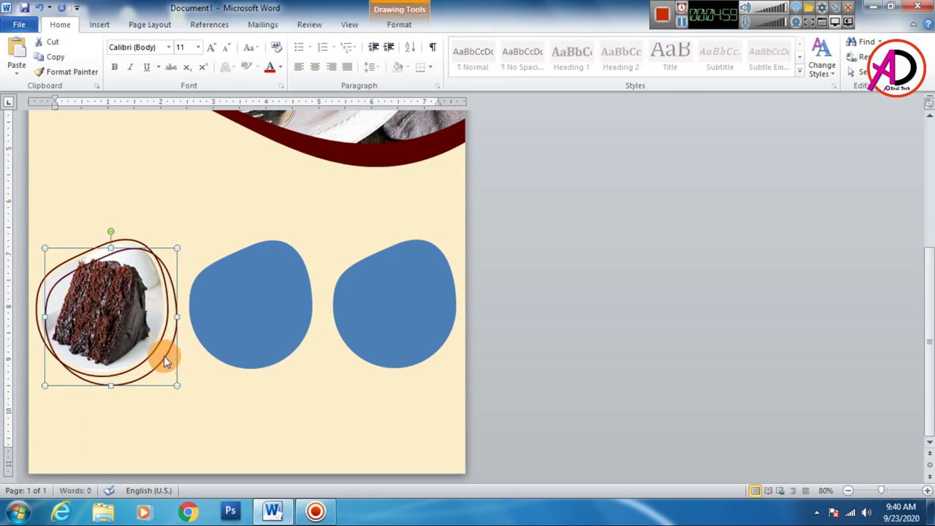
pyautogui.moveTo(164, 357); pyautogui.dragTo(302, 344)
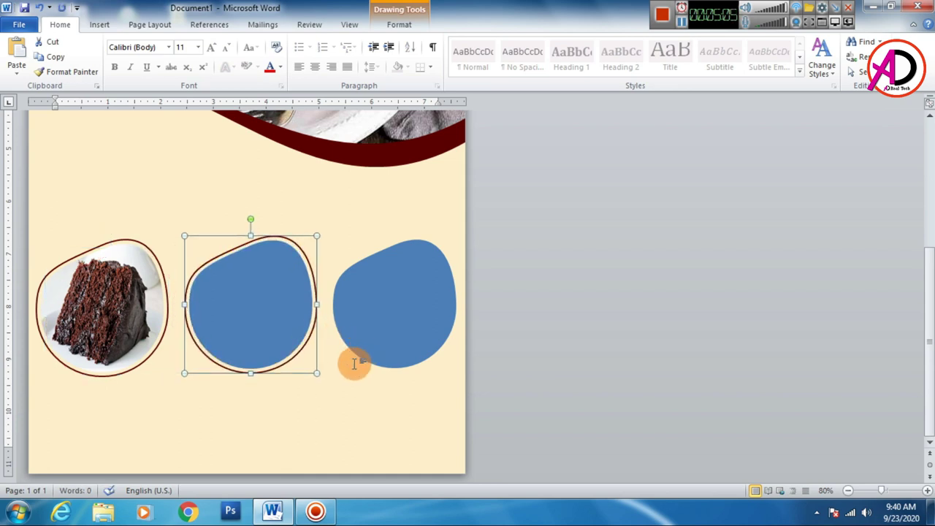
pyautogui.moveTo(309, 379); pyautogui.dragTo(440, 374)
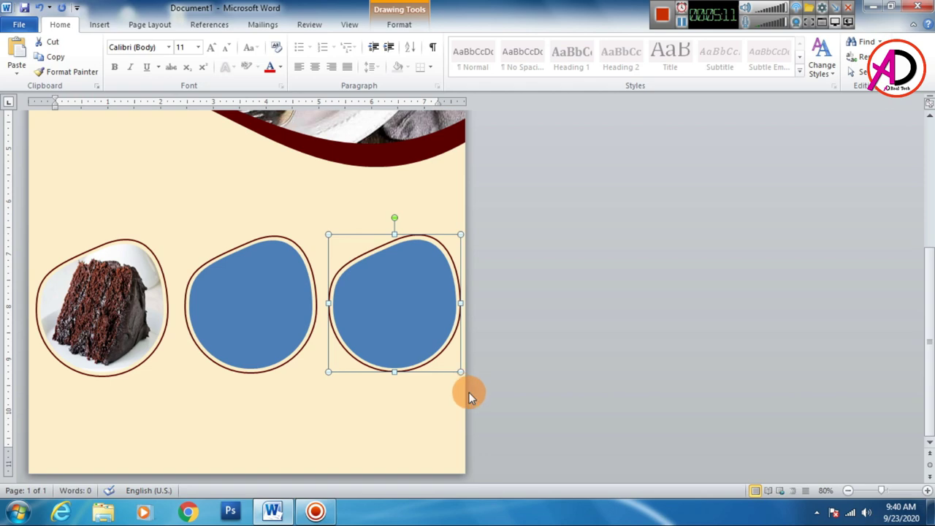
pyautogui.hotkey('ctrl', 'Down')
# Fill the middle blob with the 29310_red_velvet_cake picture.
pyautogui.click(489, 396)
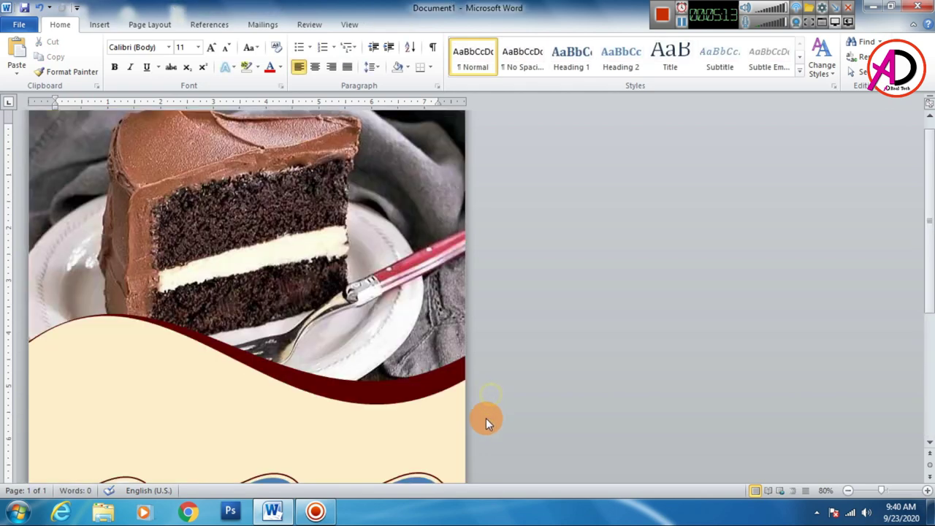
pyautogui.scroll(-3, 482, 422)
pyautogui.scroll(-3, 438, 426)
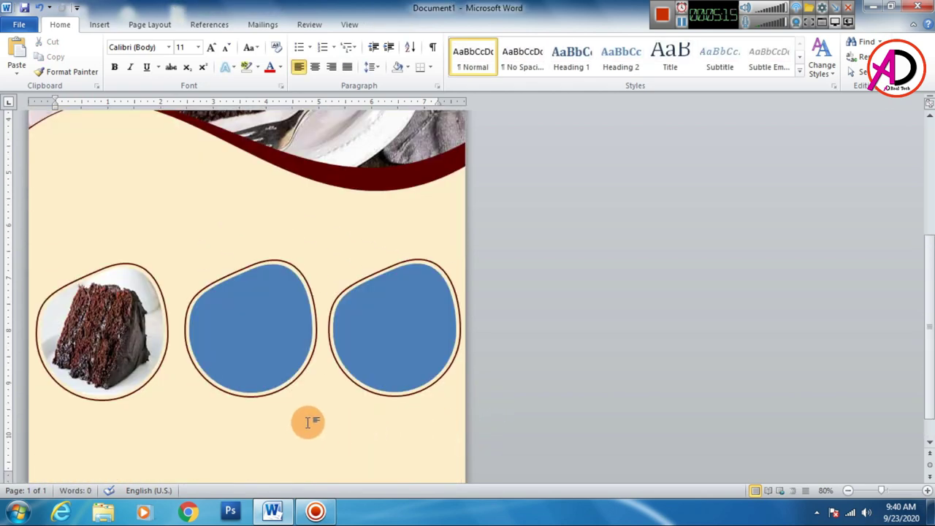
pyautogui.click(253, 322)
pyautogui.click(399, 24)
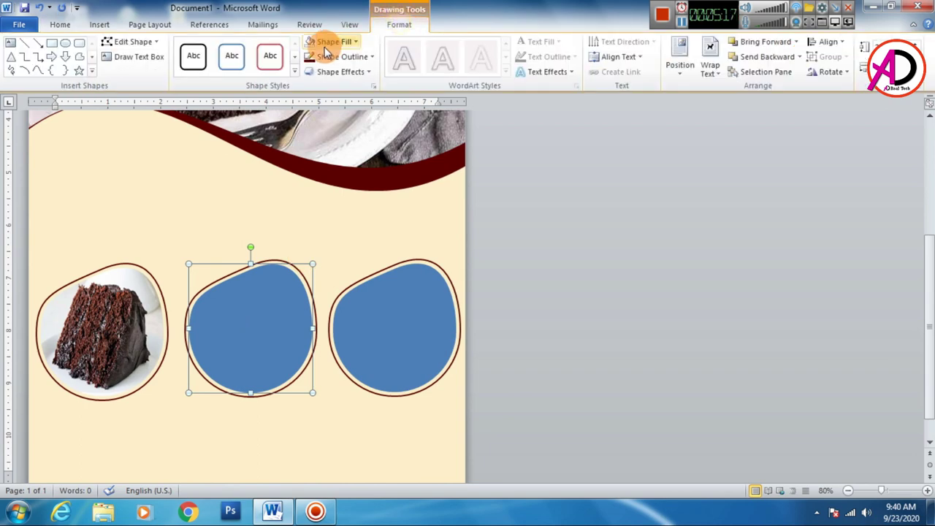
pyautogui.click(333, 43)
pyautogui.click(338, 211)
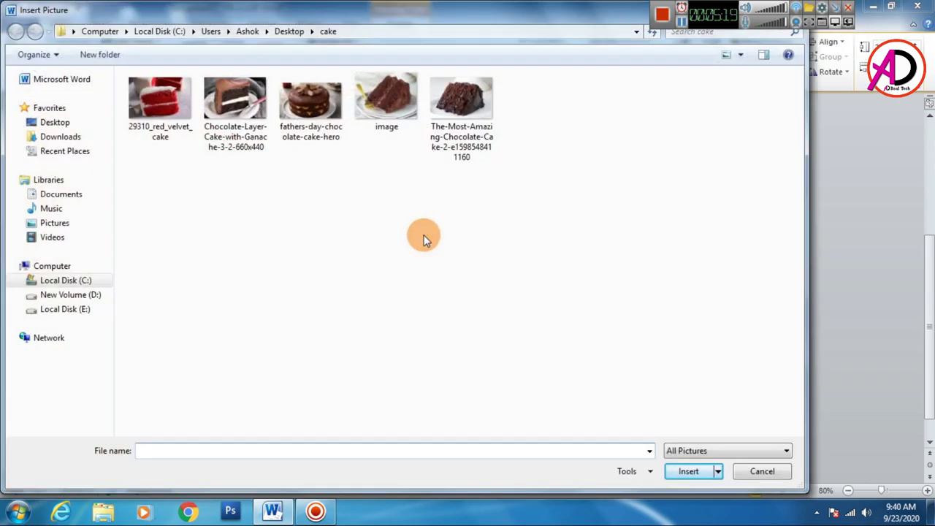
pyautogui.click(160, 98)
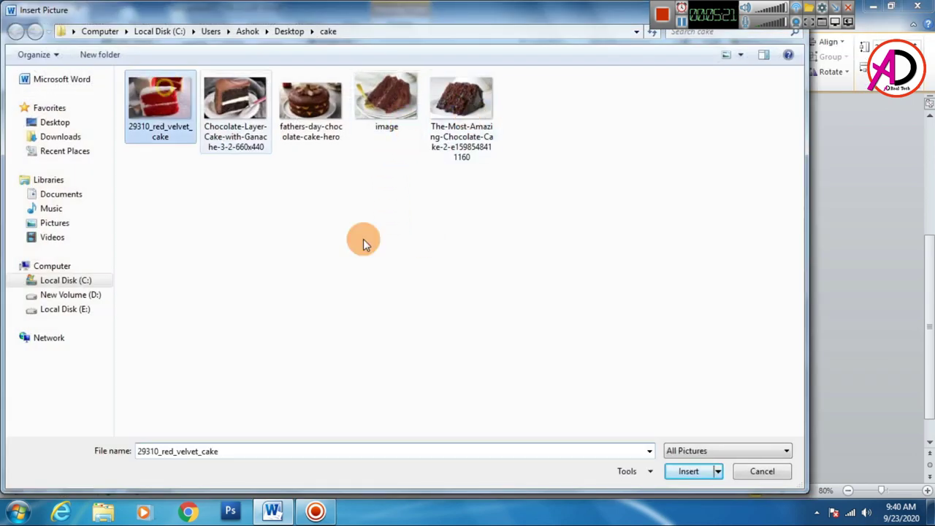
pyautogui.click(688, 471)
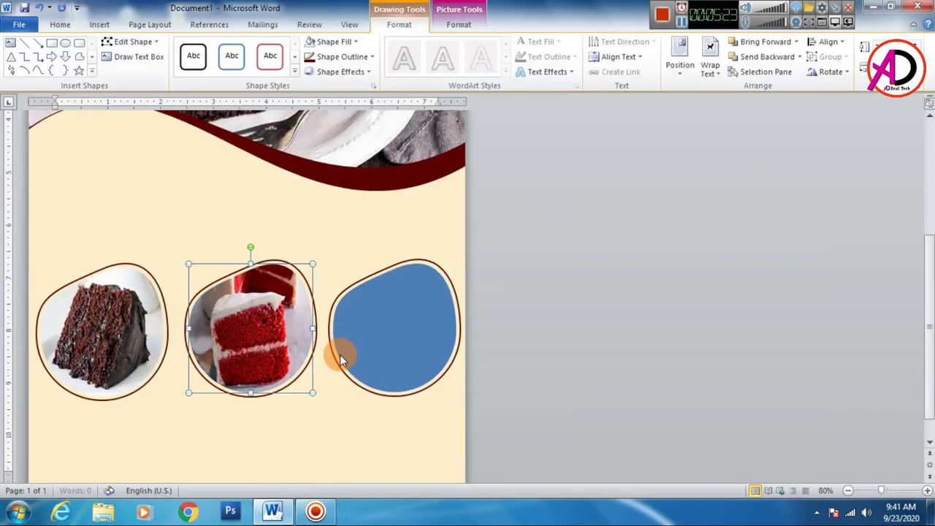
# Crop, enlarge and shift the red velvet picture so the slice is centred in the blob.
pyautogui.click(459, 24)
pyautogui.click(826, 55)
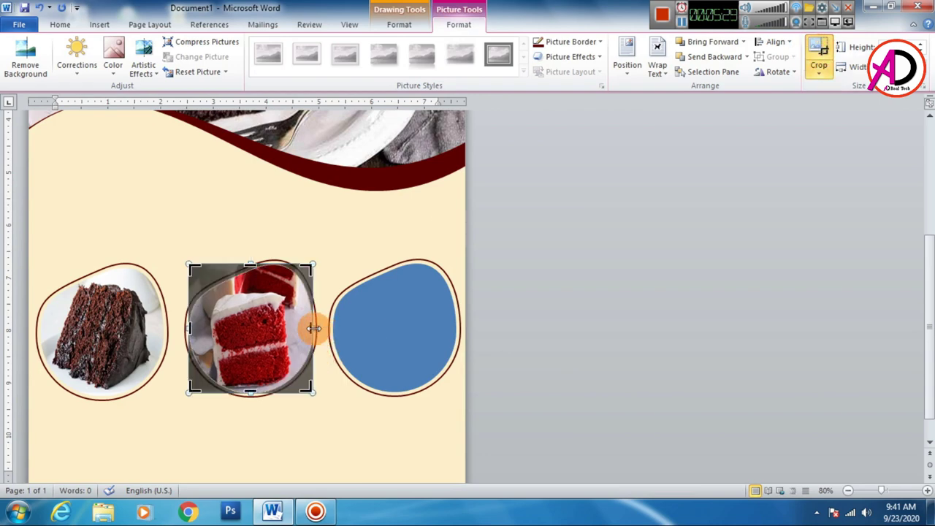
pyautogui.moveTo(313, 328); pyautogui.dragTo(334, 327)
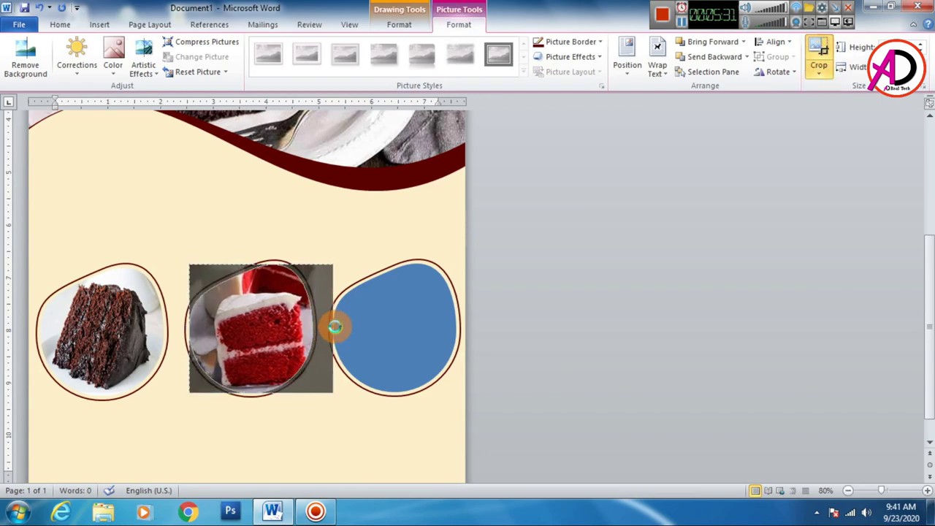
pyautogui.click(256, 336)
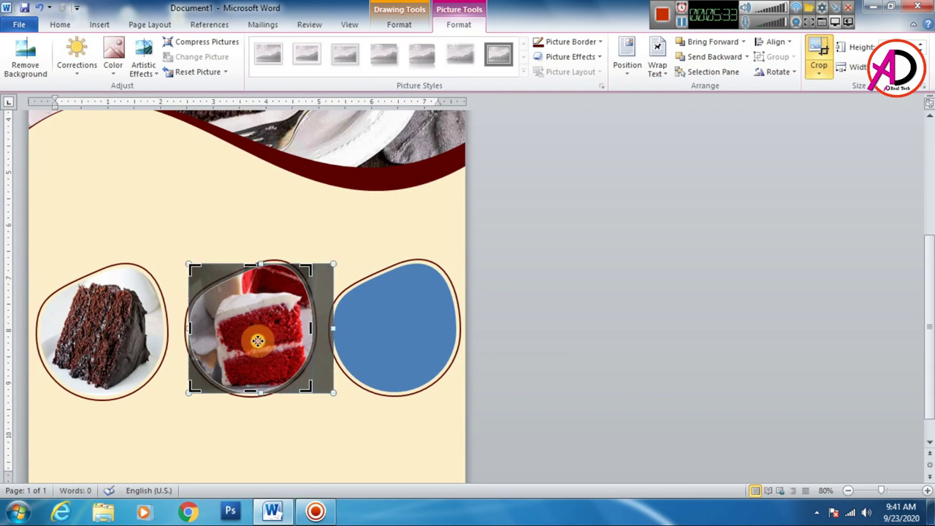
pyautogui.moveTo(258, 341); pyautogui.dragTo(253, 338)
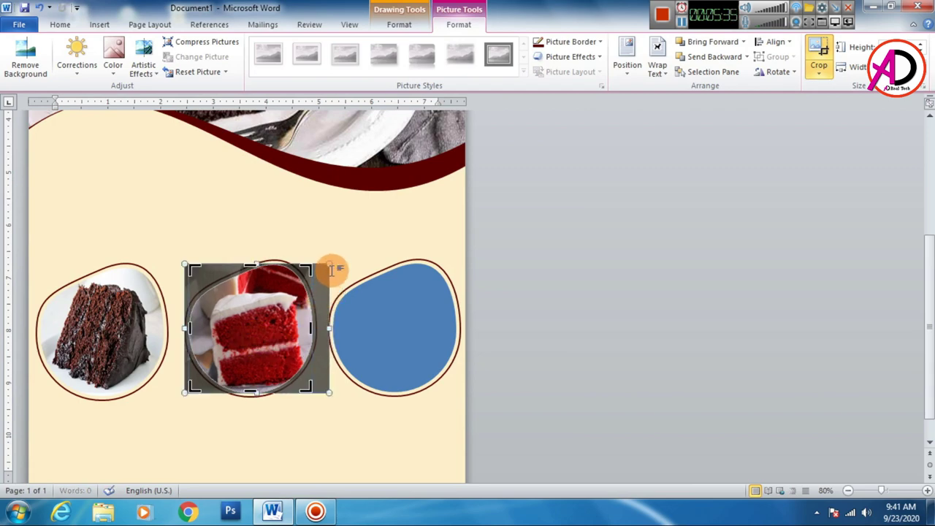
pyautogui.moveTo(330, 266); pyautogui.dragTo(355, 254)
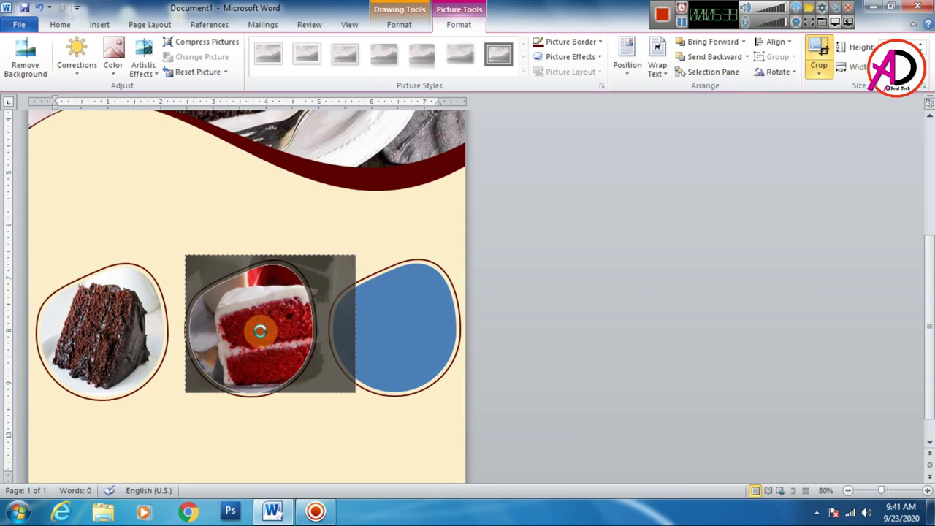
pyautogui.moveTo(259, 331); pyautogui.dragTo(245, 333)
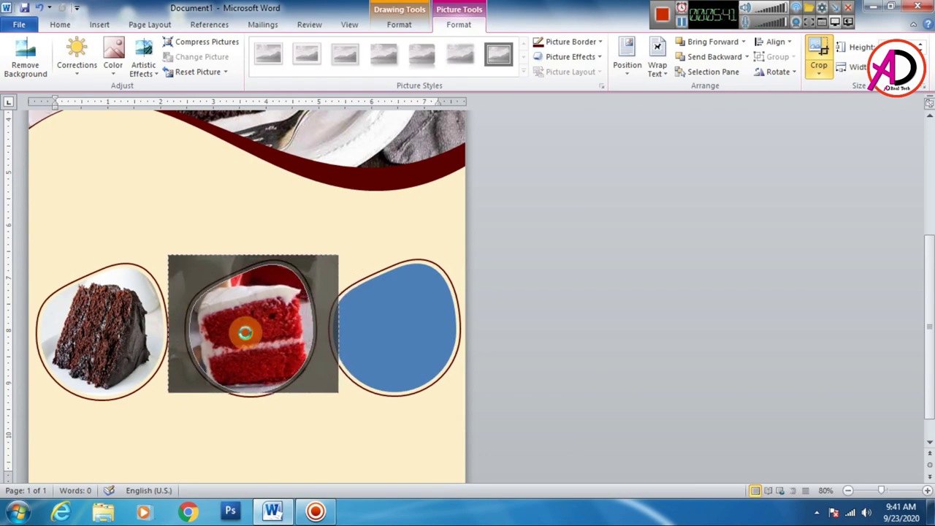
pyautogui.click(431, 365)
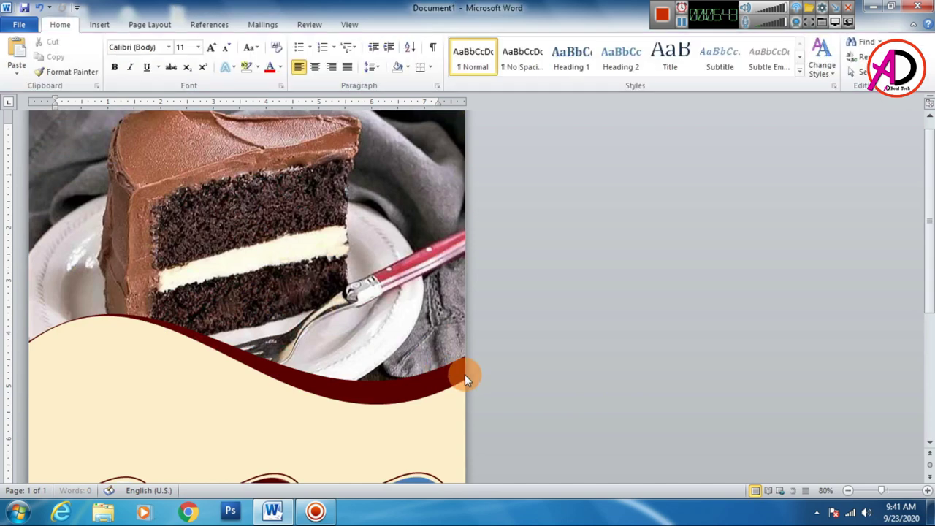
# Fill the right blob with the chocolate cake picture named image.
pyautogui.scroll(-2, 465, 379)
pyautogui.scroll(-4, 466, 380)
pyautogui.click(397, 309)
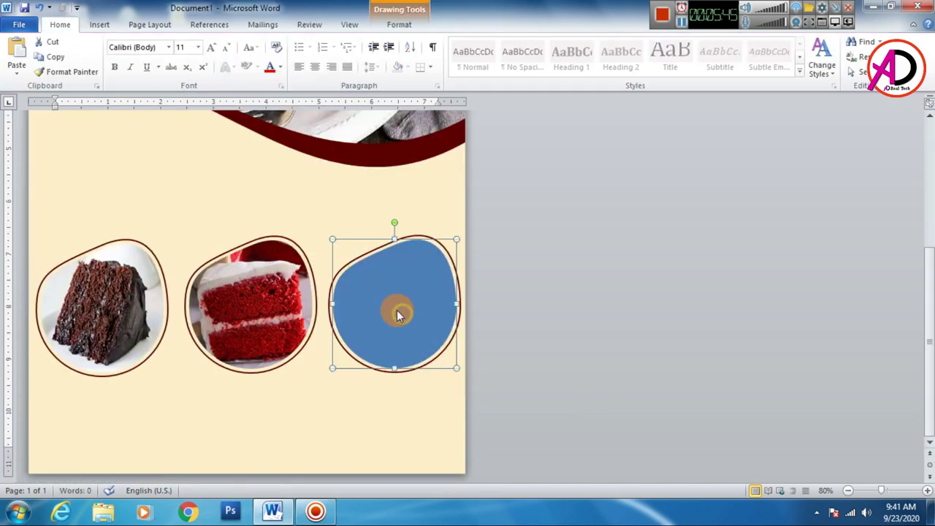
pyautogui.click(399, 24)
pyautogui.click(336, 45)
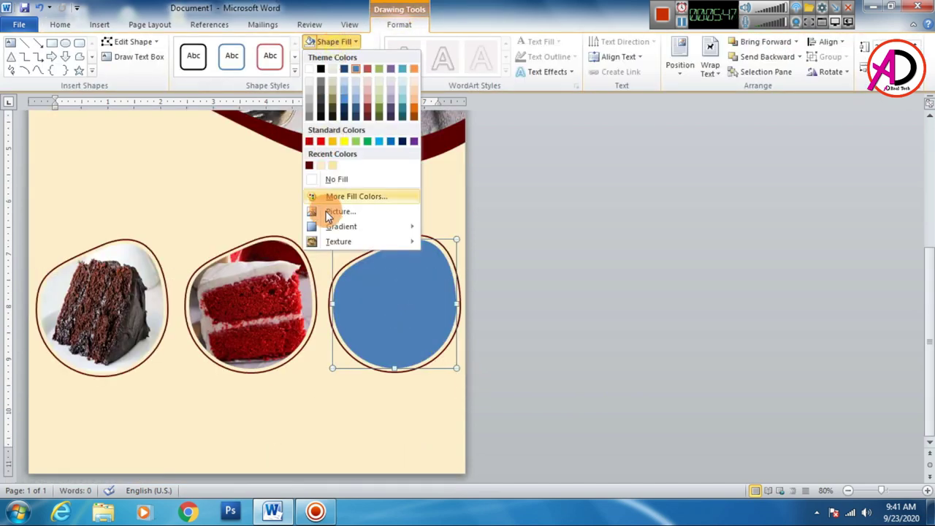
pyautogui.click(329, 209)
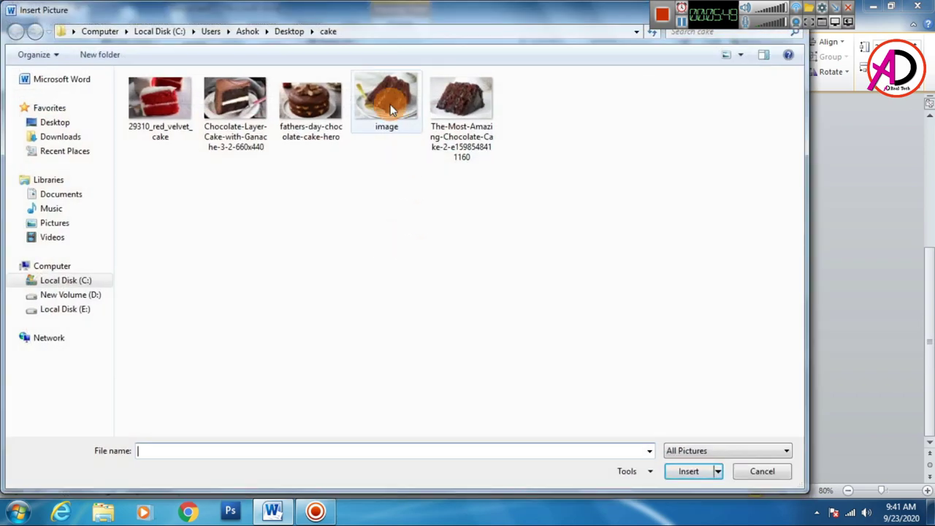
pyautogui.click(402, 108)
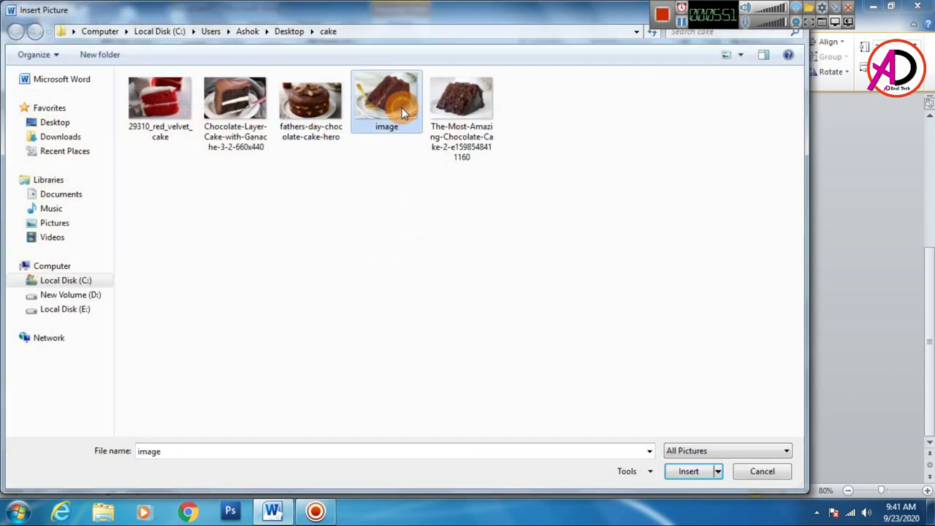
pyautogui.doubleClick(395, 115)
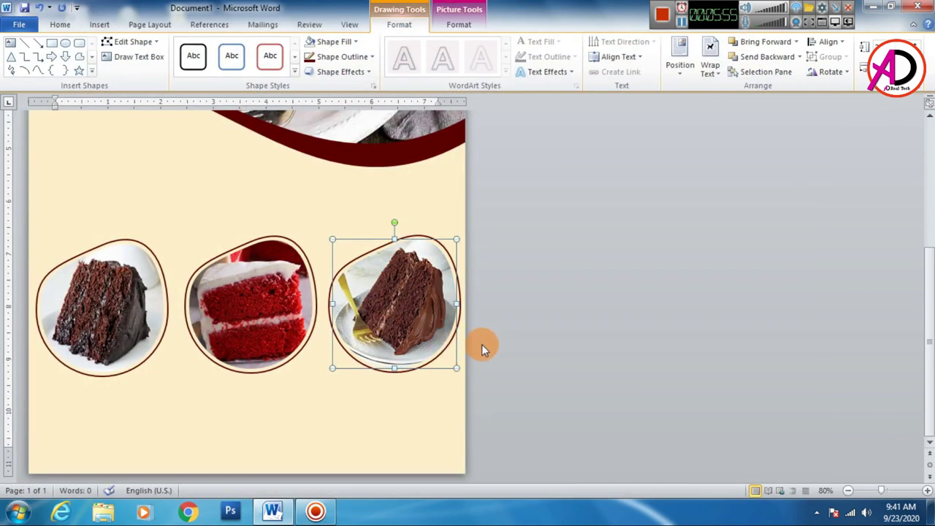
# Widen the third picture's crop outward on both left and right sides.
pyautogui.click(453, 25)
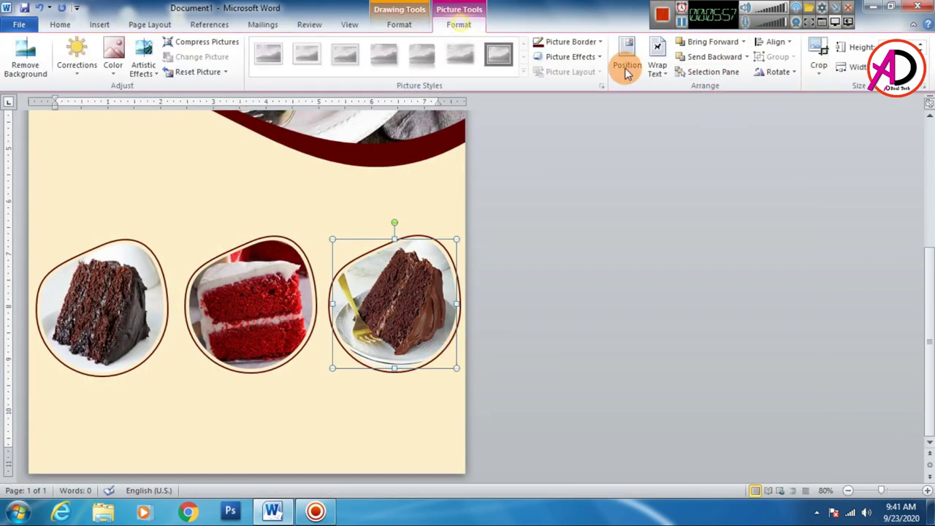
pyautogui.click(818, 55)
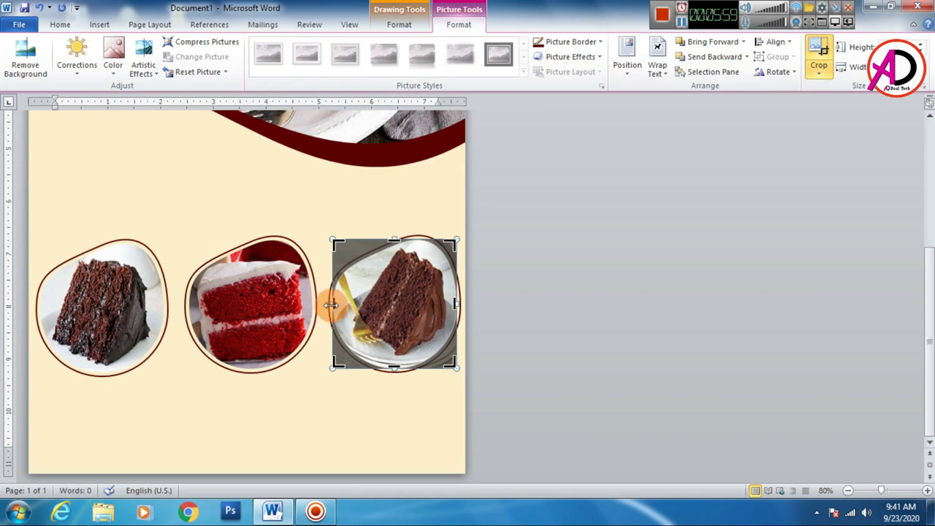
pyautogui.moveTo(330, 305); pyautogui.dragTo(308, 309)
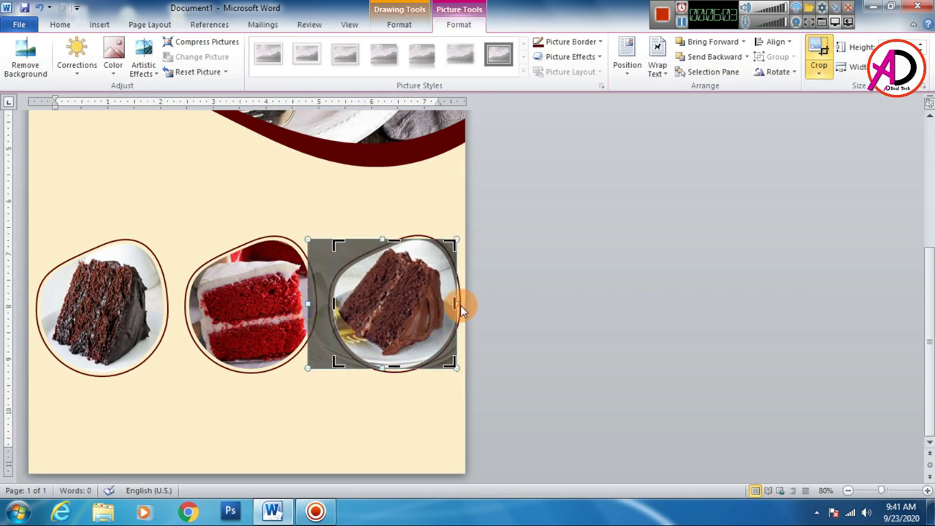
pyautogui.moveTo(458, 303); pyautogui.dragTo(468, 302)
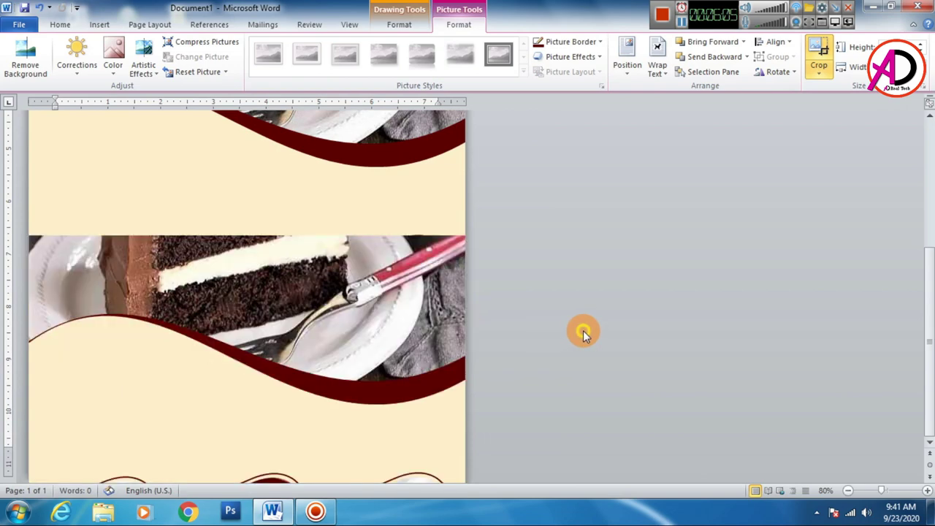
pyautogui.click(487, 378)
pyautogui.scroll(-2, 486, 377)
pyautogui.scroll(-1, 405, 372)
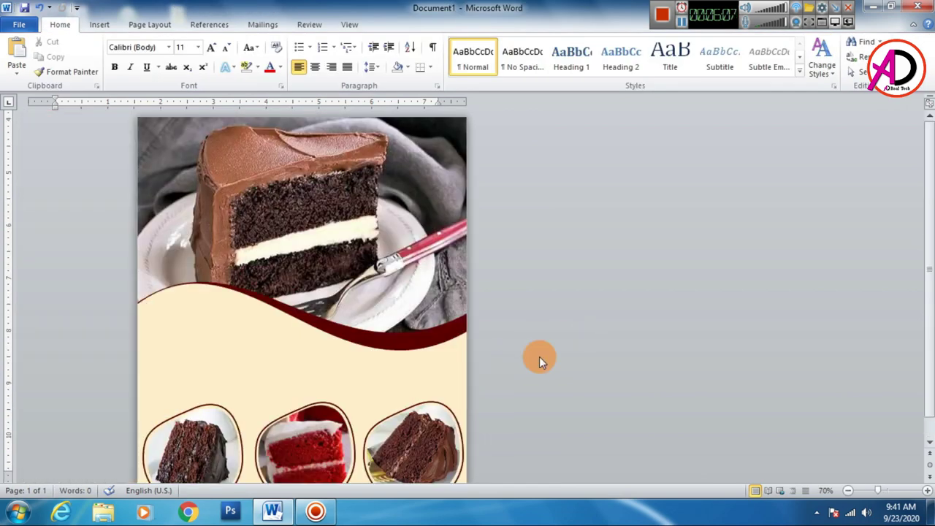
pyautogui.scroll(-1, 539, 358)
# Insert plain-style WordArt and move it into the cream area above the cakes.
pyautogui.scroll(-1, 401, 383)
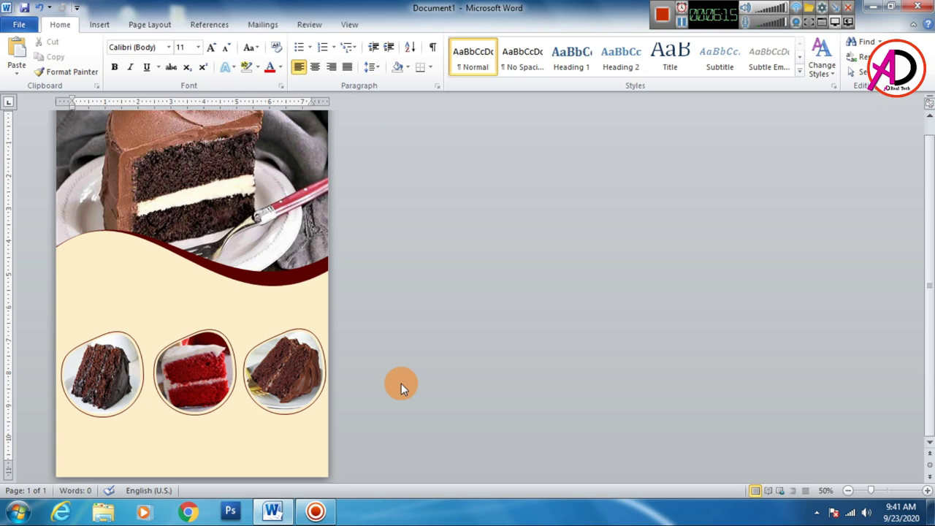
pyautogui.scroll(1, 381, 240)
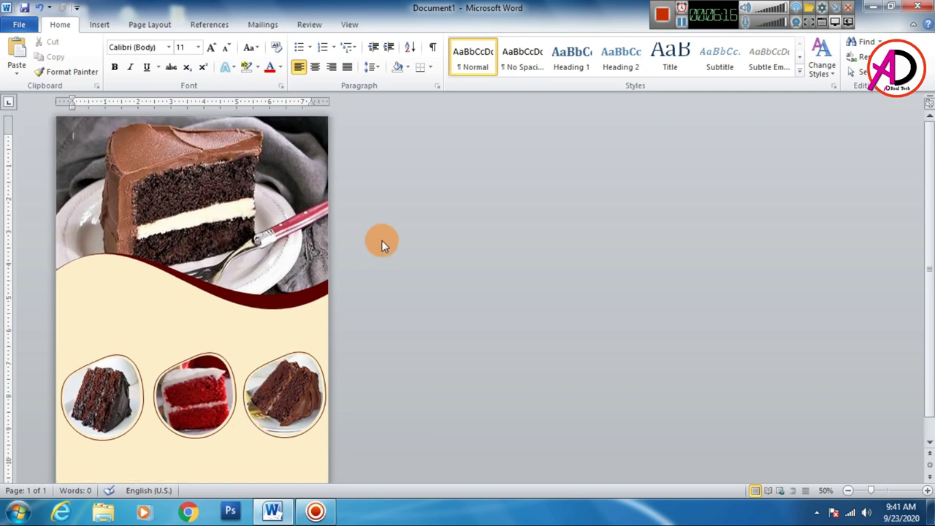
pyautogui.click(99, 25)
pyautogui.click(642, 52)
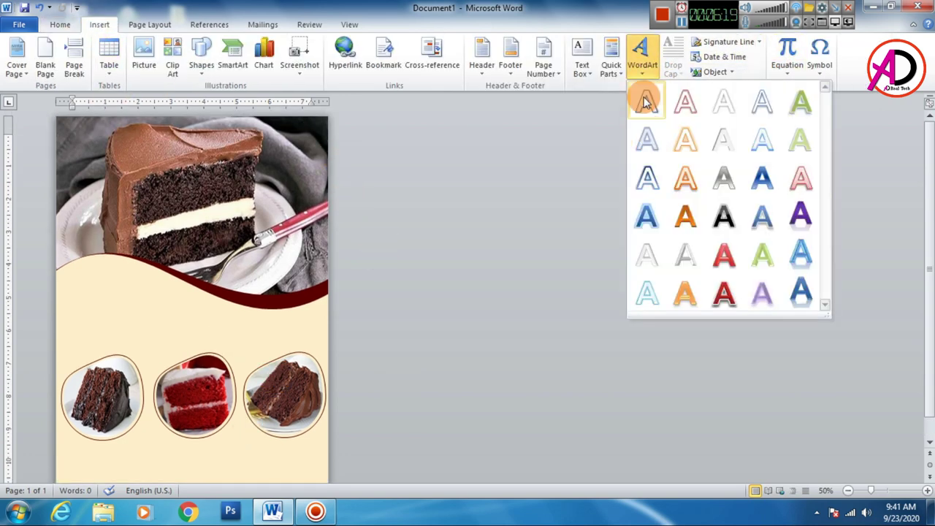
pyautogui.click(646, 102)
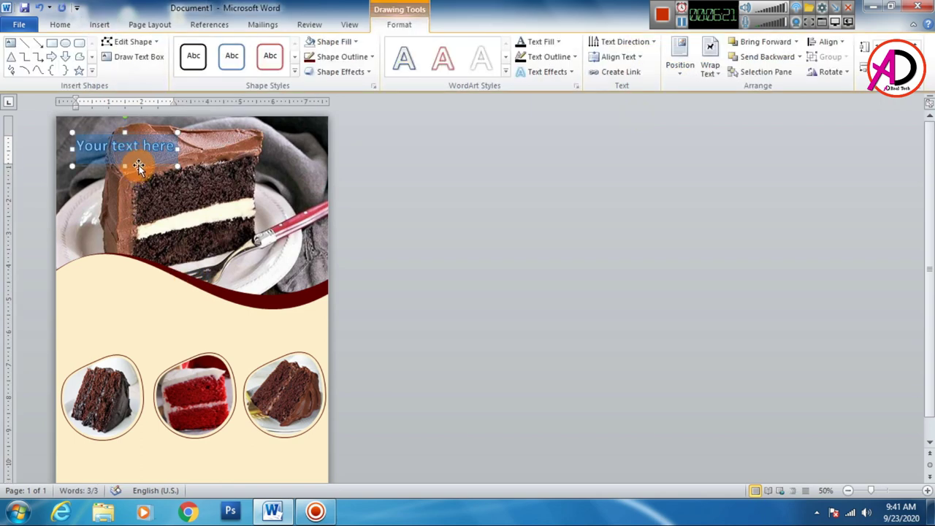
pyautogui.moveTo(138, 167); pyautogui.dragTo(141, 336)
# Apply No Spacing, enlarge the font, and type ORDER NOW across two lines.
pyautogui.tripleClick(153, 320)
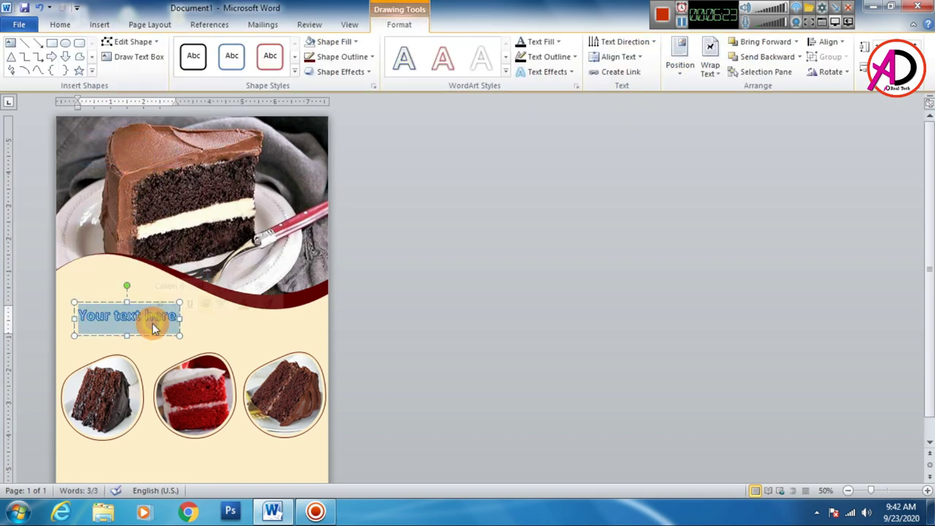
pyautogui.click(60, 24)
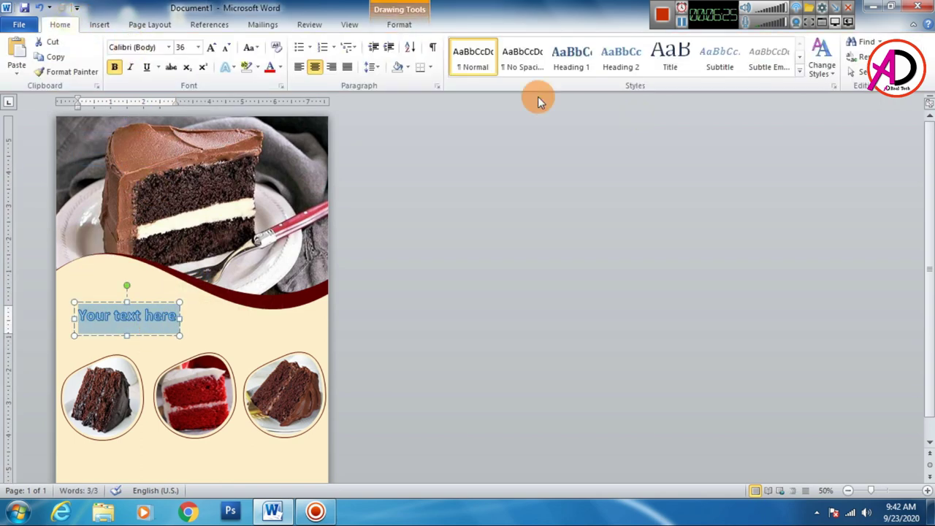
pyautogui.click(522, 55)
pyautogui.click(213, 48)
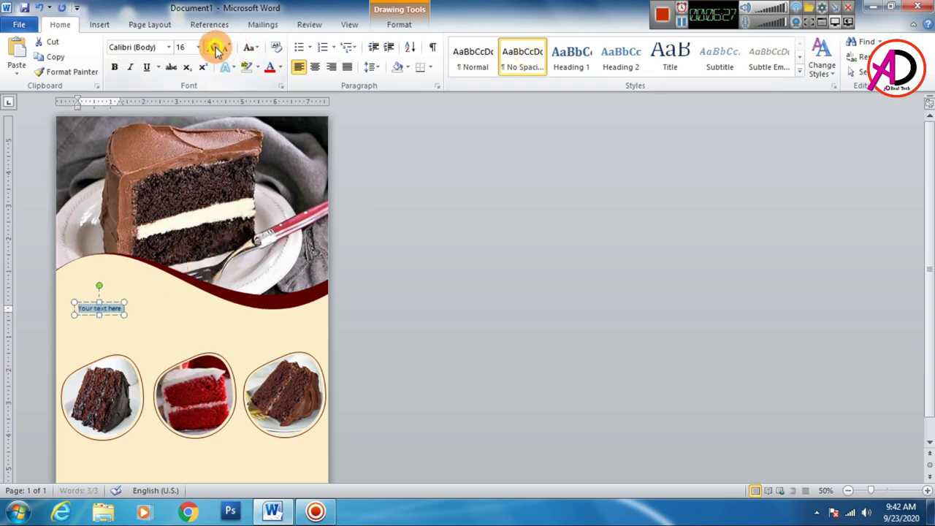
pyautogui.click(213, 49)
pyautogui.click(213, 48)
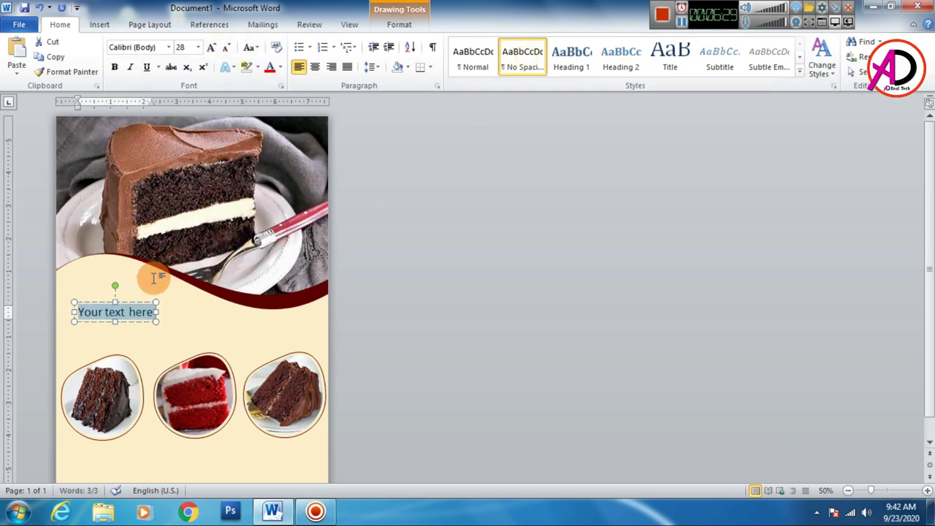
pyautogui.write('o')
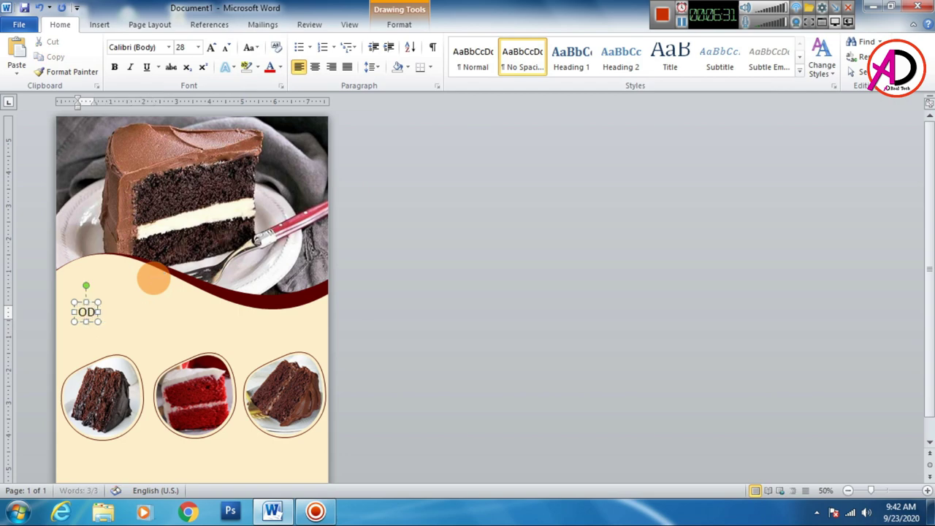
pyautogui.write('R')
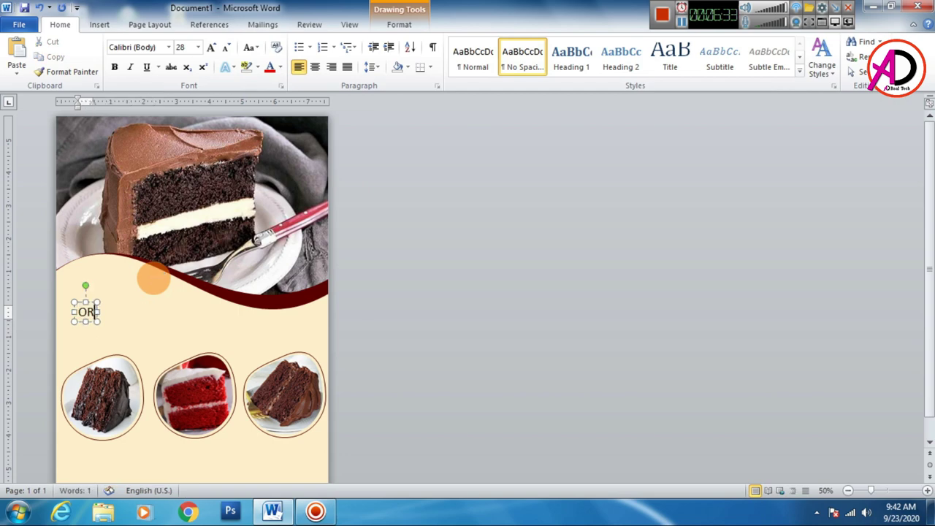
pyautogui.write('DER')
pyautogui.press('Return')
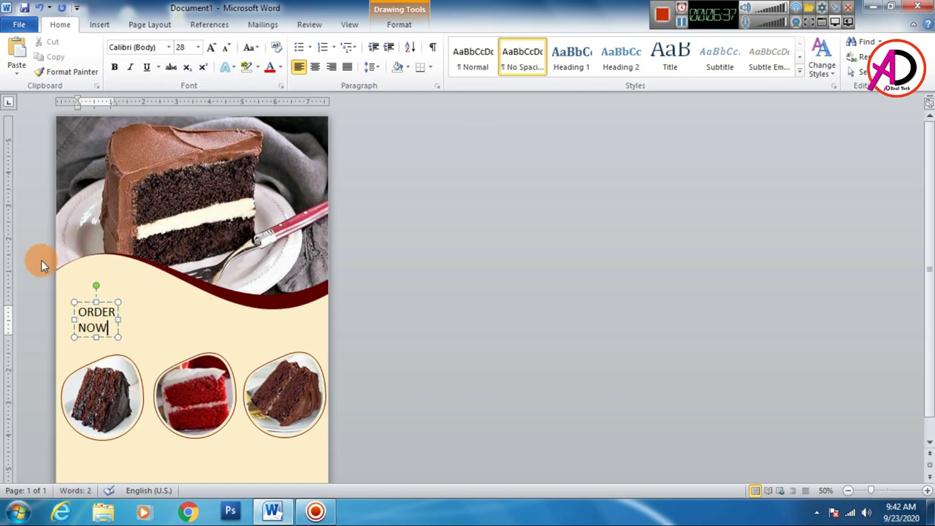
# Make ORDER NOW bold and larger, then move it onto the photo's top-left corner.
pyautogui.hotkey('ctrl', 'a')
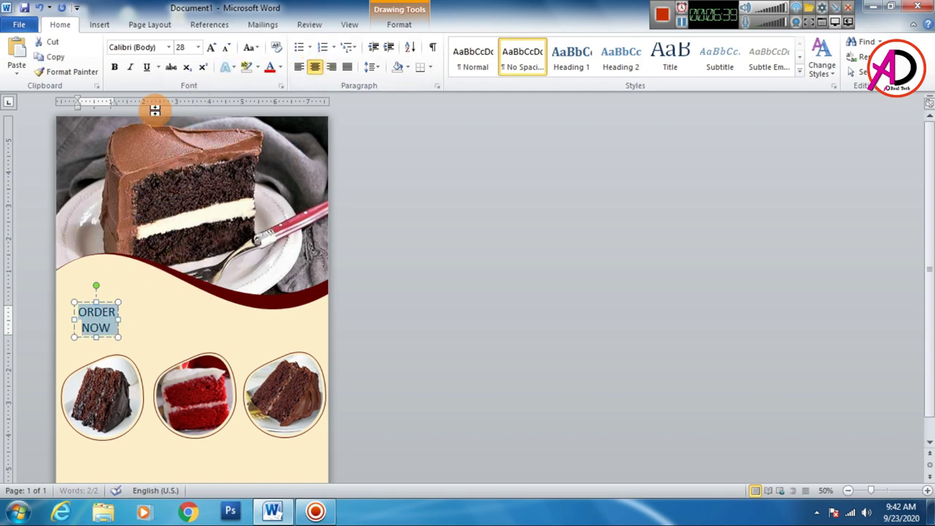
pyautogui.click(115, 67)
pyautogui.click(212, 50)
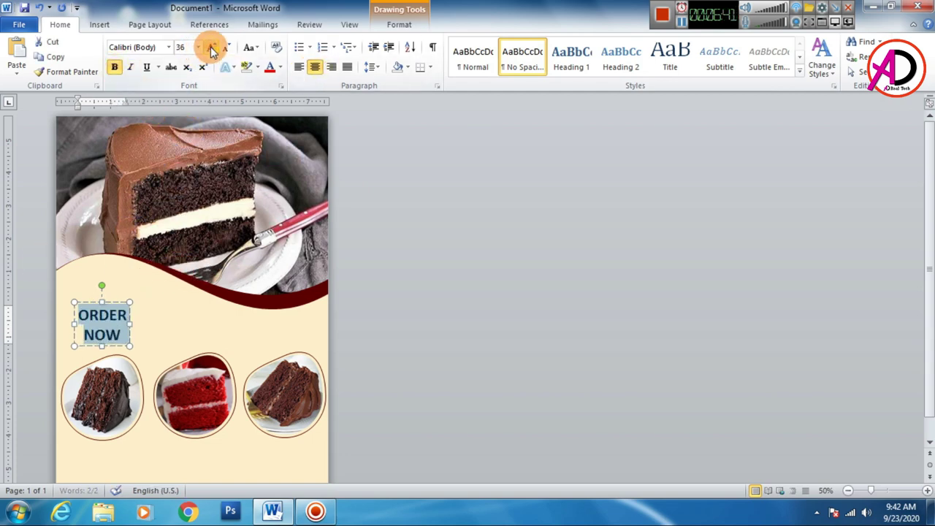
pyautogui.click(146, 329)
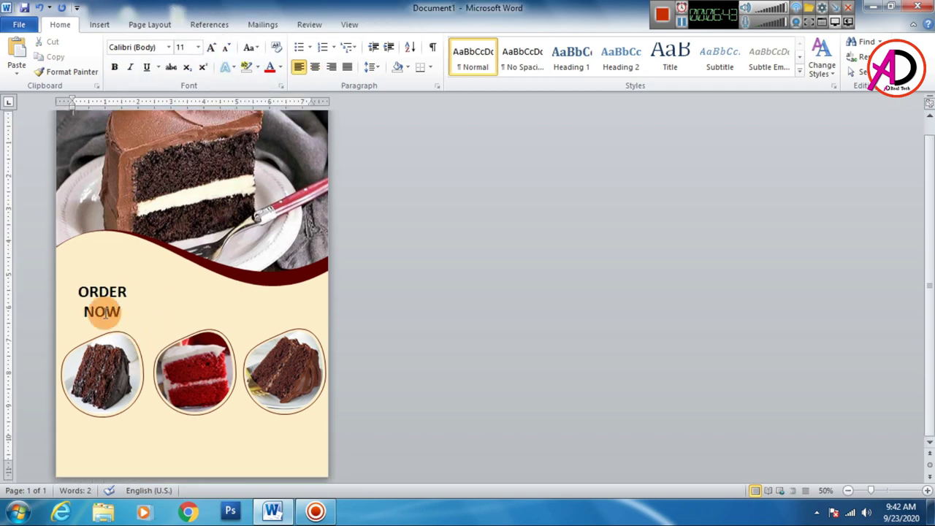
pyautogui.click(106, 311)
pyautogui.moveTo(119, 279); pyautogui.dragTo(95, 117)
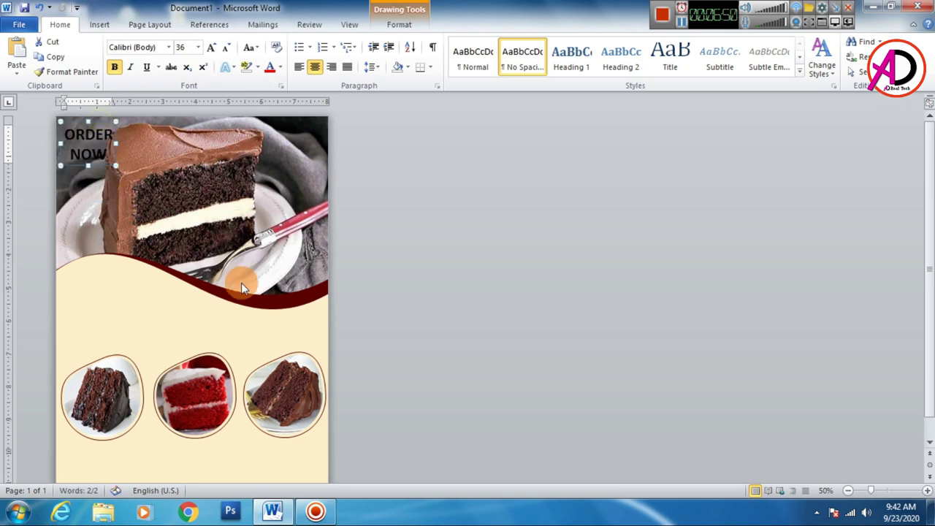
# Set the ORDER NOW text to white and give its box a white outline.
pyautogui.click(280, 68)
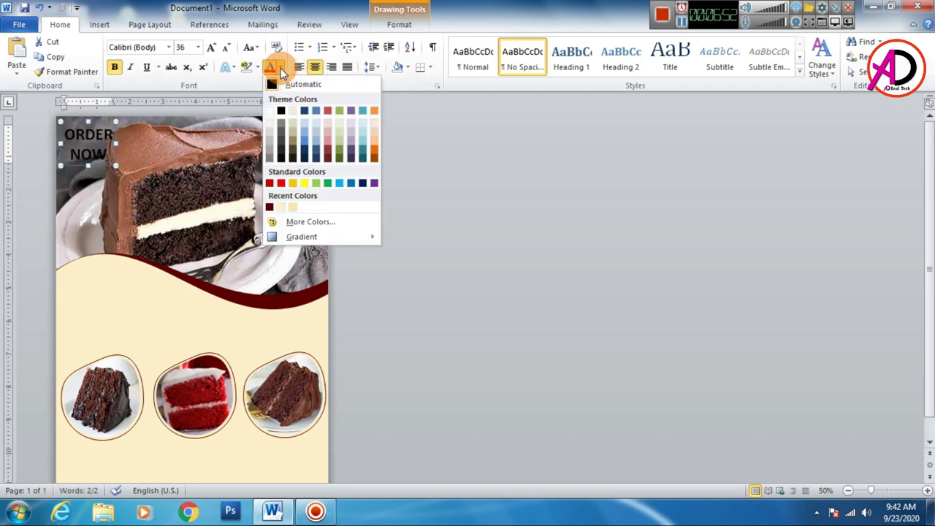
pyautogui.click(271, 110)
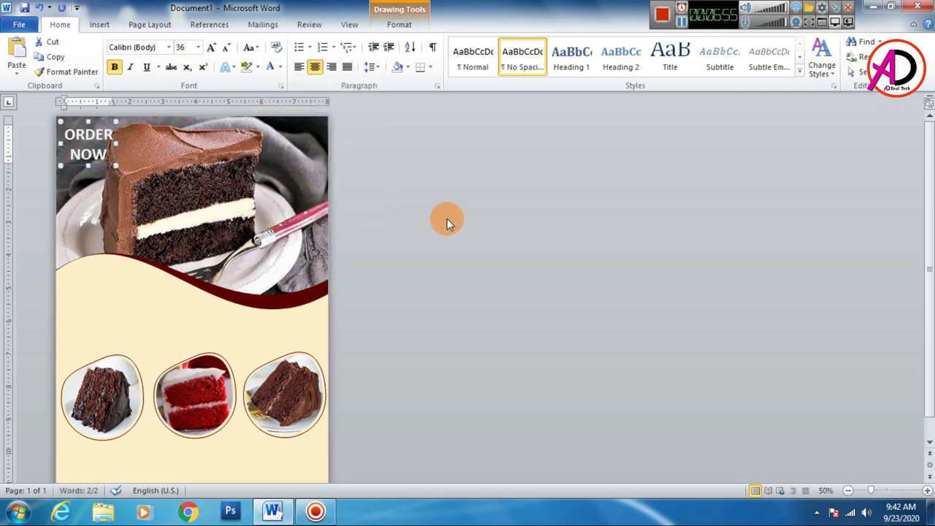
pyautogui.click(398, 22)
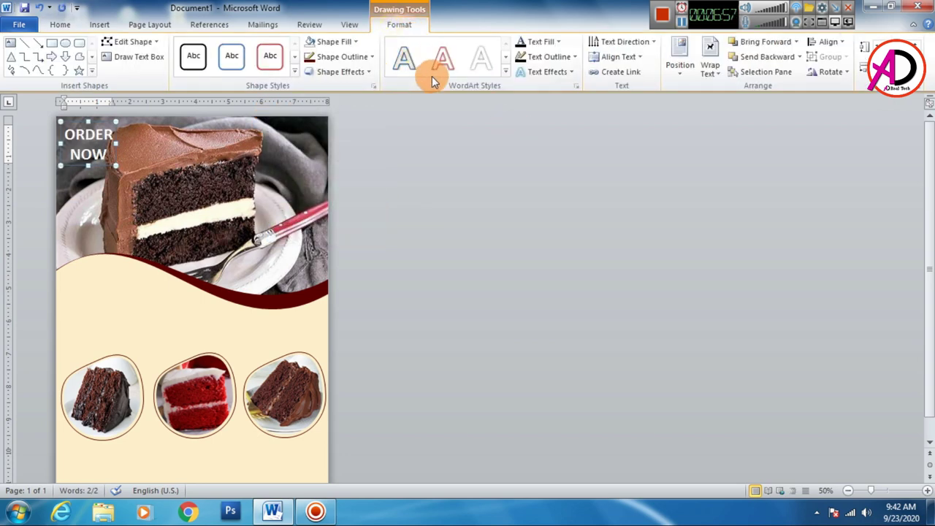
pyautogui.click(373, 57)
pyautogui.click(309, 85)
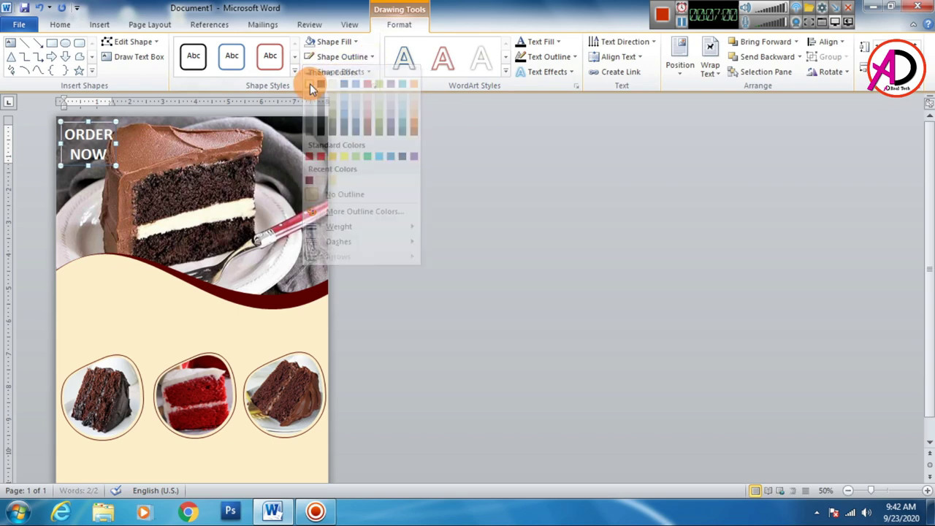
pyautogui.click(414, 250)
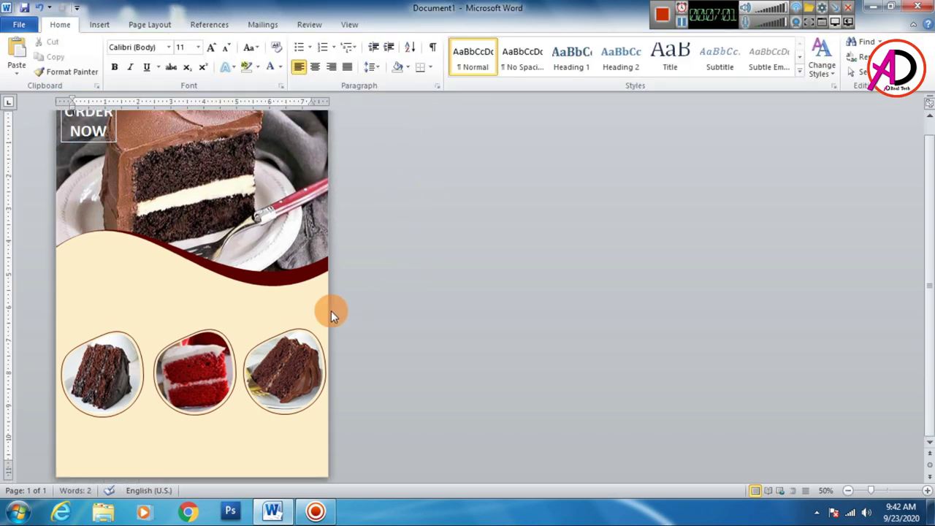
pyautogui.scroll(-1, 200, 282)
pyautogui.click(107, 25)
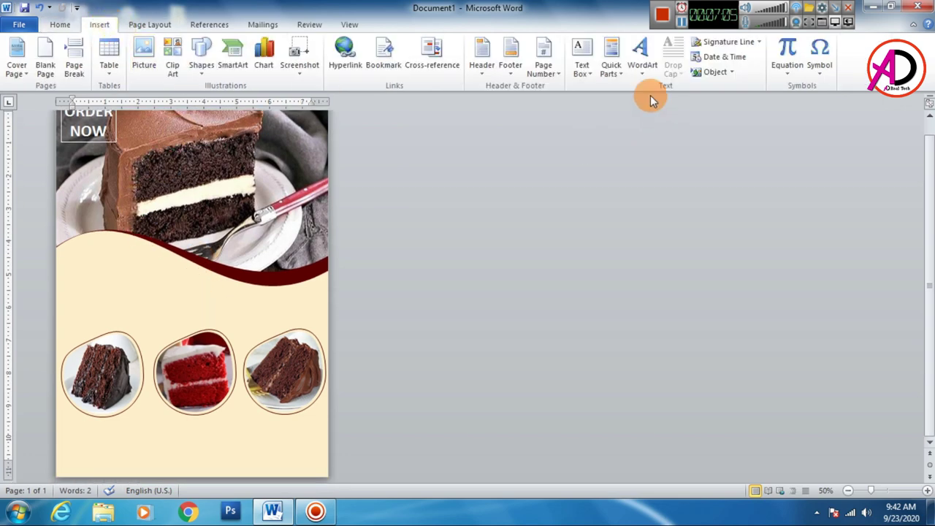
# Insert another WordArt box in the cream area below the wave, with No Spacing style.
pyautogui.click(642, 53)
pyautogui.click(513, 274)
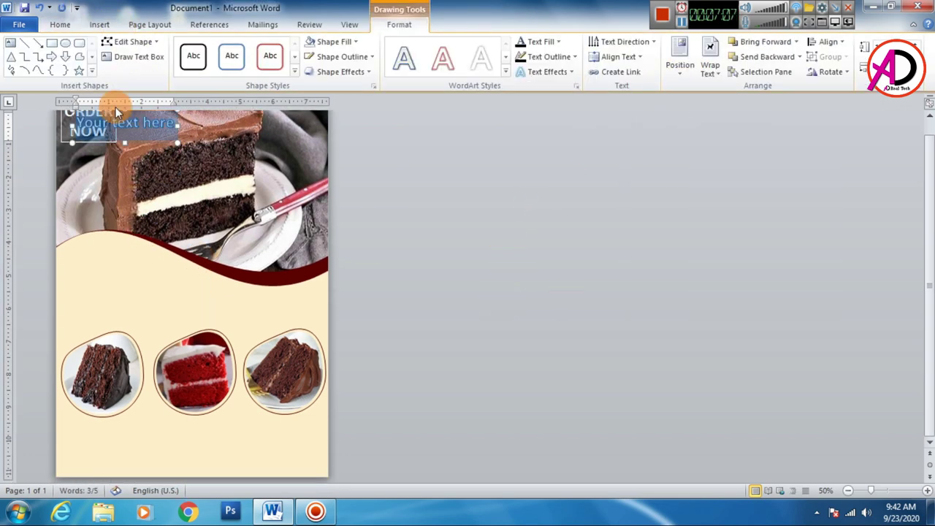
pyautogui.moveTo(141, 144); pyautogui.dragTo(128, 288)
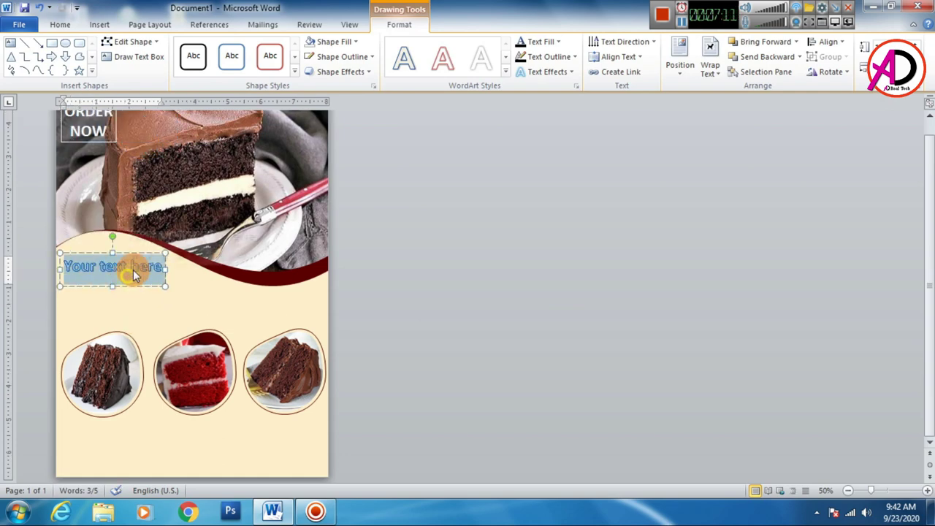
pyautogui.click(61, 25)
pyautogui.click(515, 52)
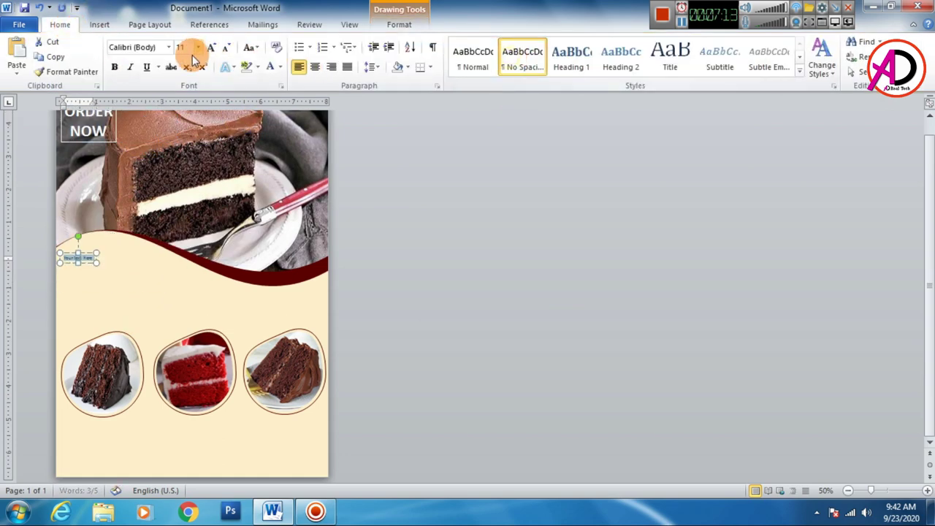
# Scroll the font list down to the Baskerville and Bauhaus fonts.
pyautogui.click(170, 51)
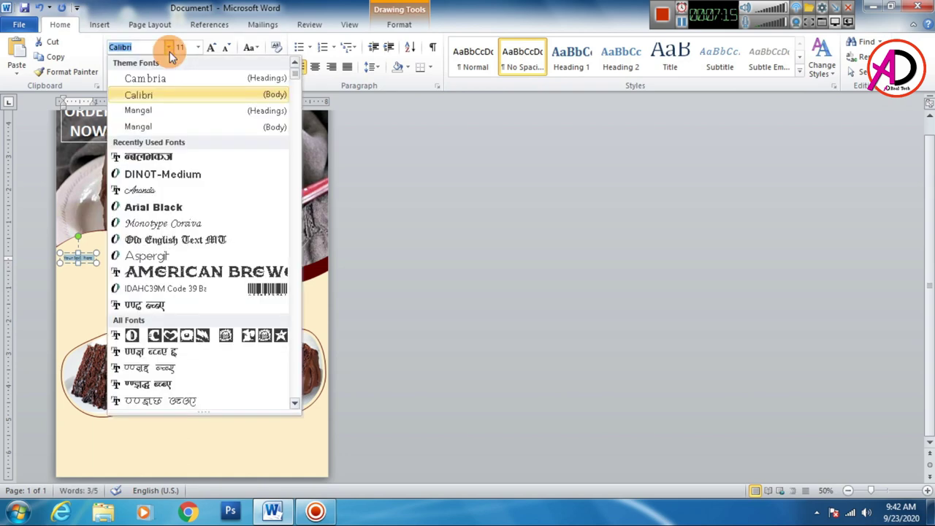
pyautogui.scroll(-3, 222, 252)
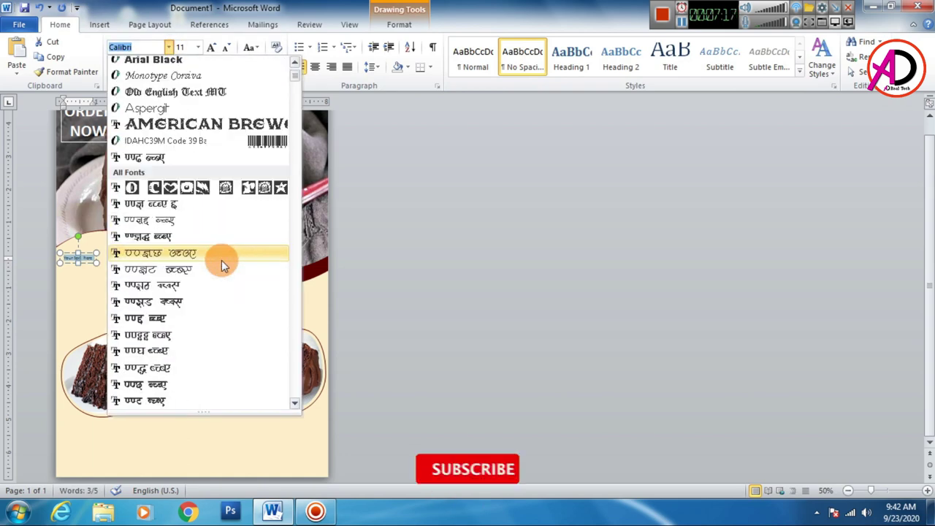
pyautogui.scroll(-3, 223, 271)
pyautogui.scroll(-5, 223, 270)
pyautogui.scroll(-4, 221, 266)
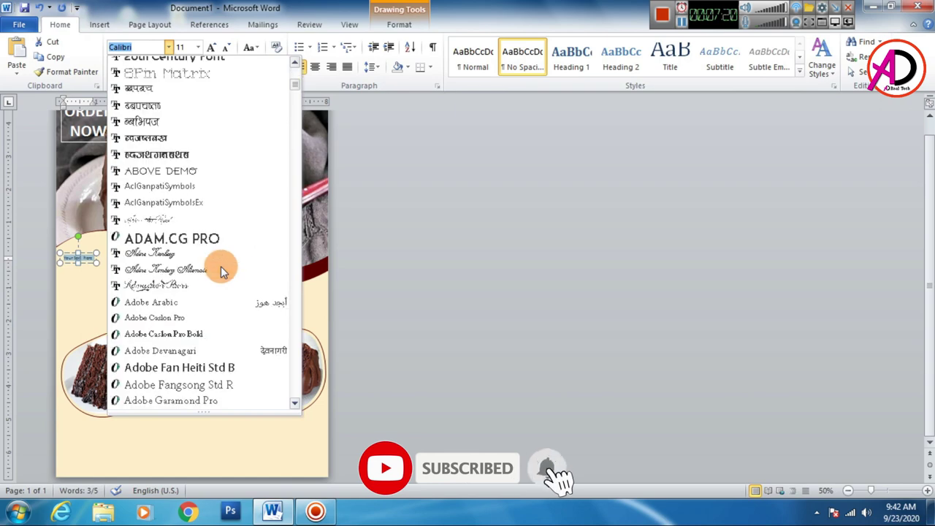
pyautogui.scroll(-1, 221, 271)
pyautogui.scroll(-3, 220, 271)
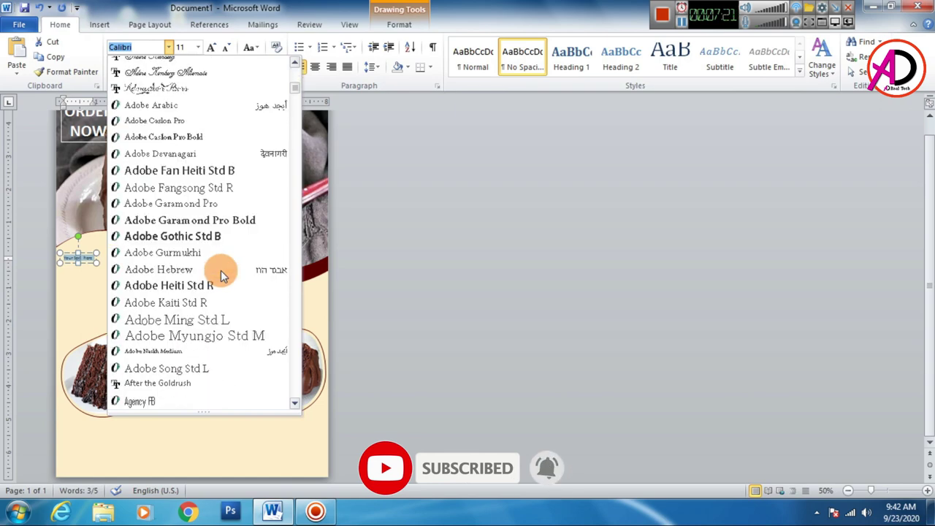
pyautogui.scroll(-2, 221, 271)
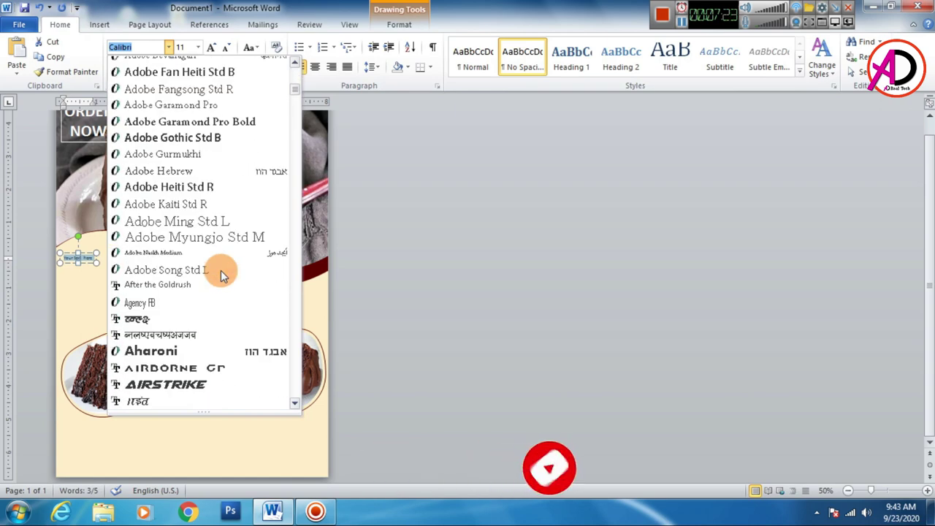
pyautogui.scroll(-2, 220, 271)
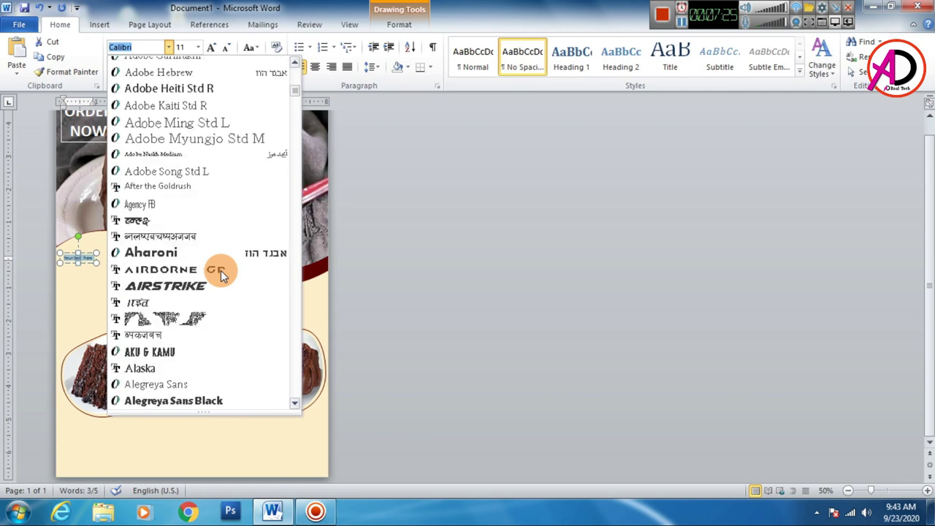
pyautogui.scroll(-2, 220, 270)
pyautogui.scroll(-2, 220, 271)
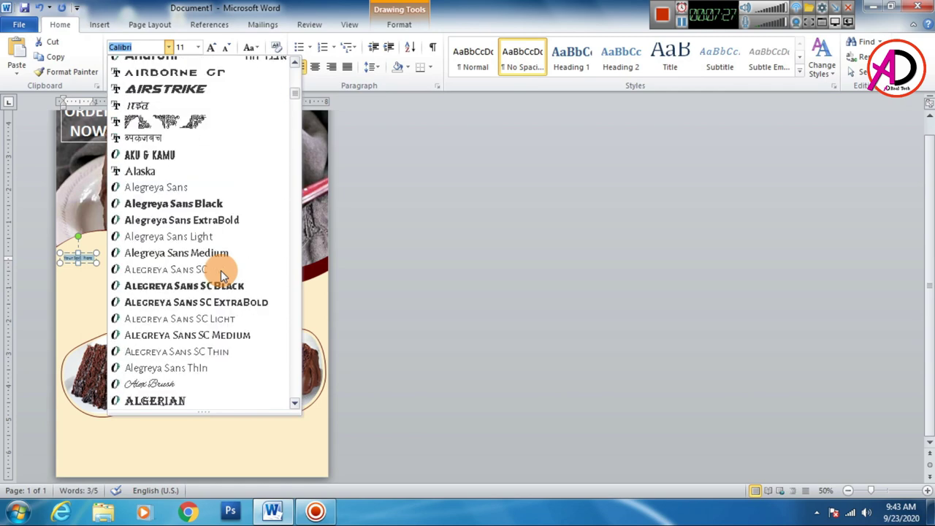
pyautogui.scroll(-2, 228, 282)
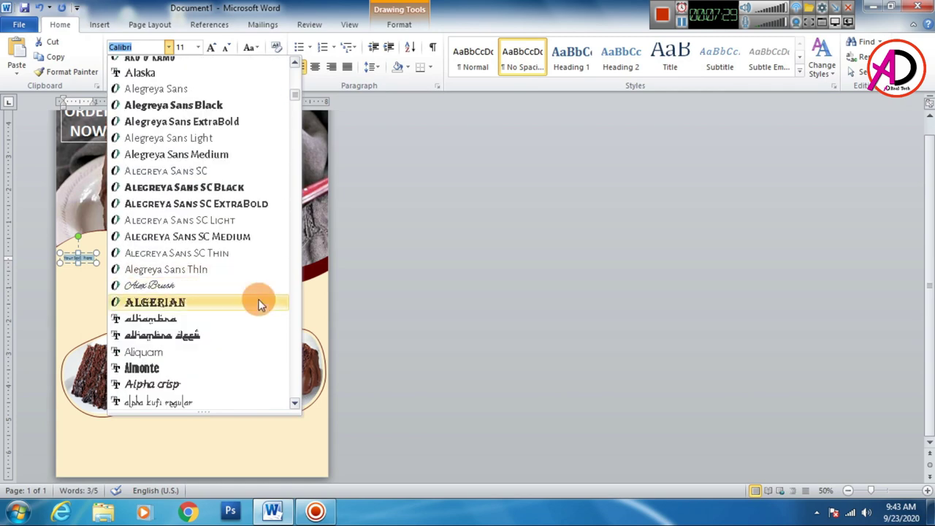
pyautogui.scroll(-1, 255, 300)
pyautogui.scroll(-2, 255, 301)
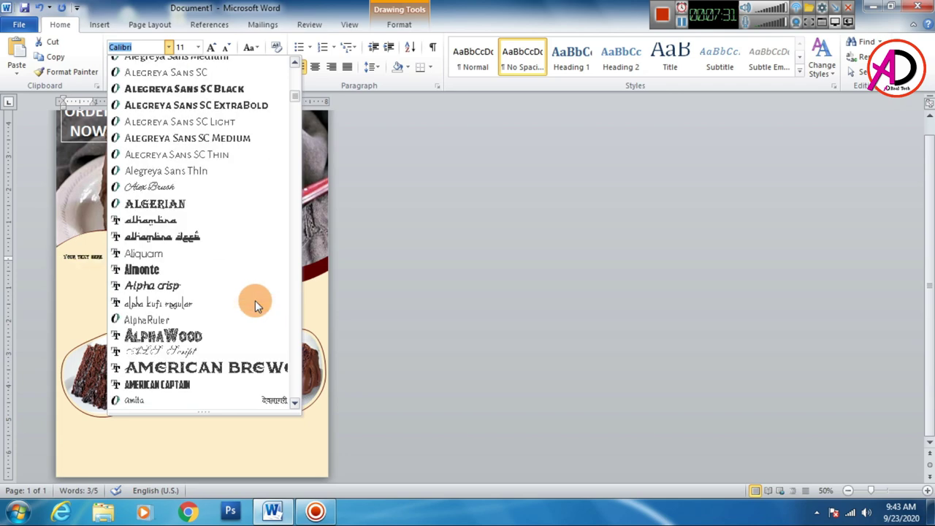
pyautogui.scroll(-1, 255, 301)
pyautogui.scroll(-2, 254, 303)
pyautogui.scroll(-2, 253, 302)
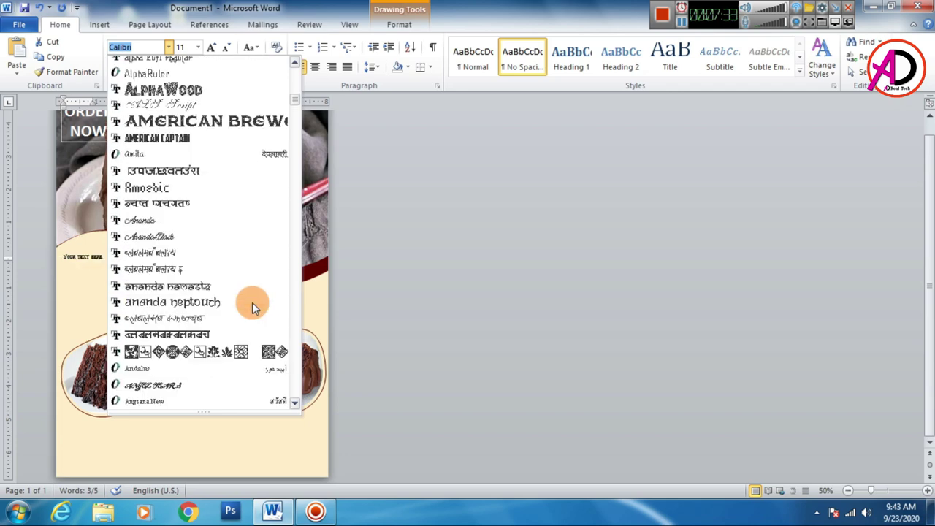
pyautogui.scroll(-1, 252, 303)
pyautogui.scroll(-1, 252, 303)
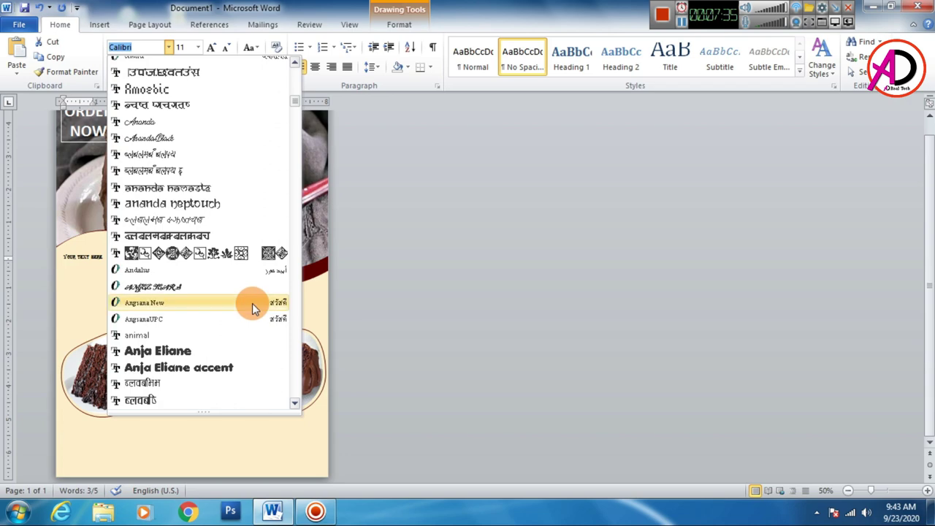
pyautogui.scroll(-2, 252, 303)
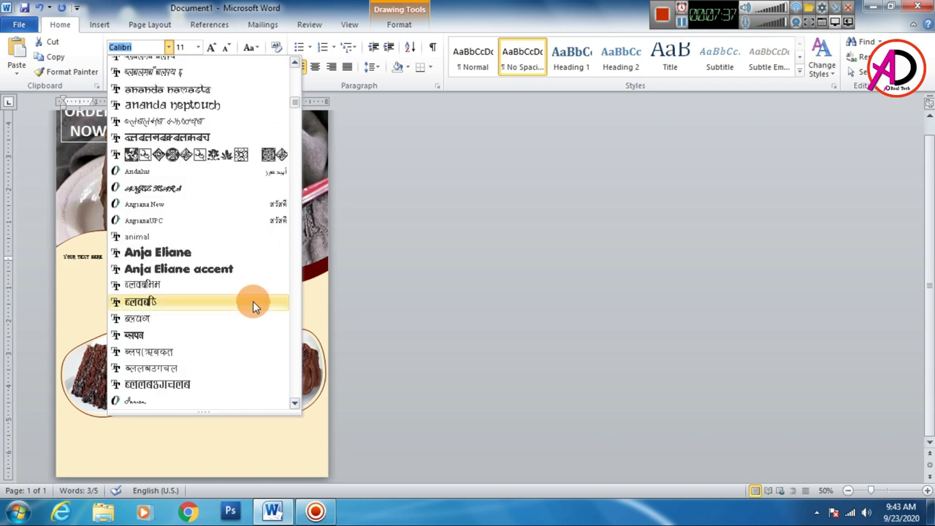
pyautogui.scroll(-2, 253, 301)
pyautogui.scroll(-2, 253, 298)
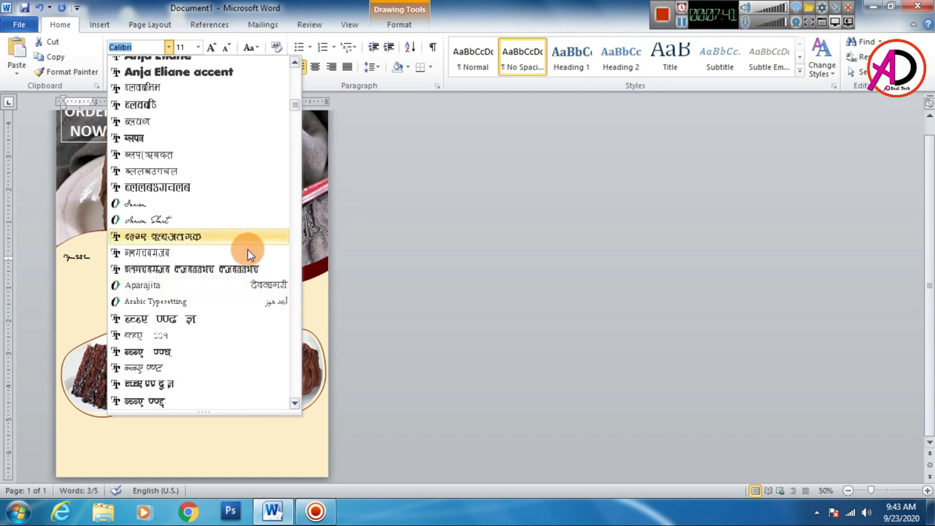
pyautogui.scroll(-4, 247, 252)
pyautogui.scroll(-1, 244, 253)
pyautogui.scroll(-2, 246, 259)
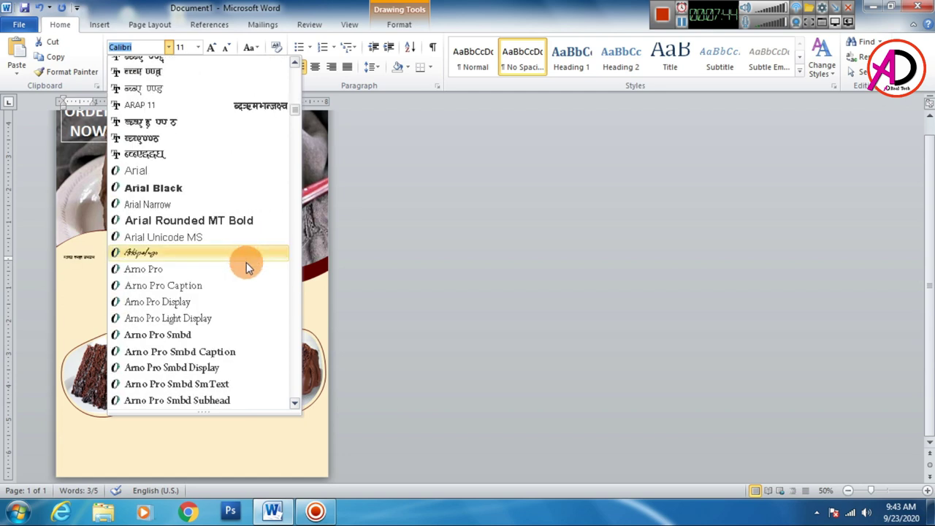
pyautogui.scroll(-1, 247, 266)
pyautogui.scroll(-2, 246, 267)
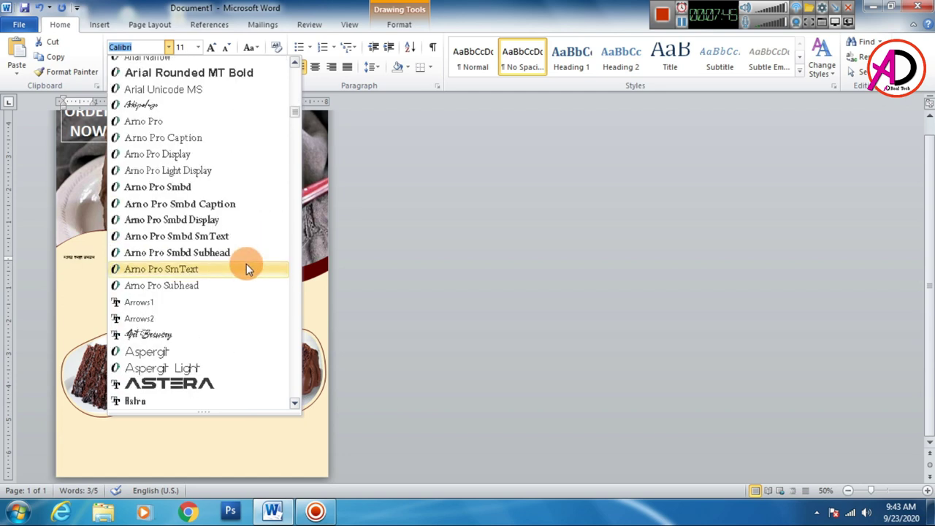
pyautogui.scroll(-1, 246, 269)
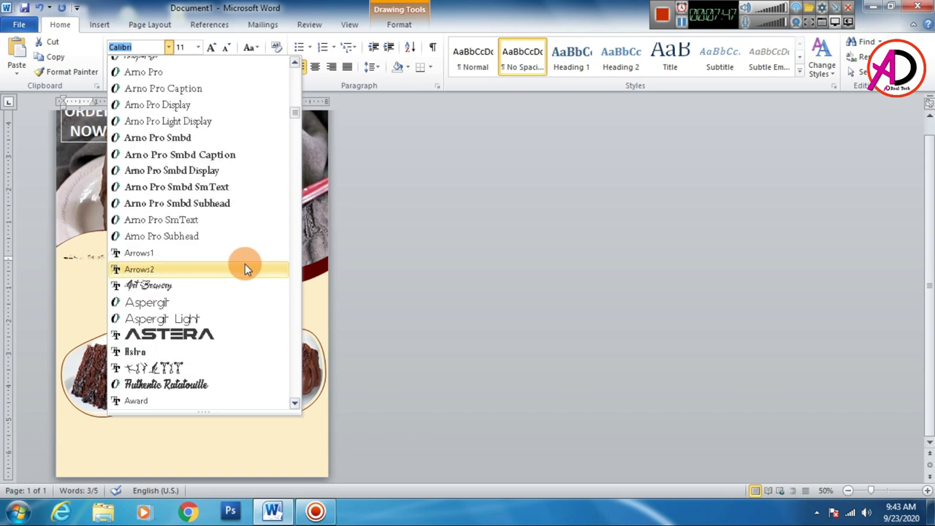
pyautogui.scroll(-1, 246, 269)
pyautogui.scroll(-1, 246, 269)
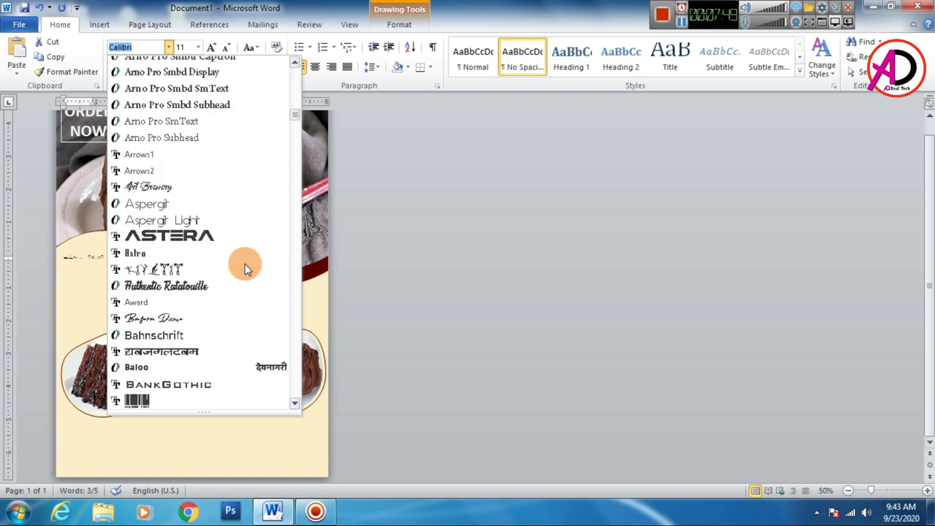
pyautogui.scroll(-3, 246, 268)
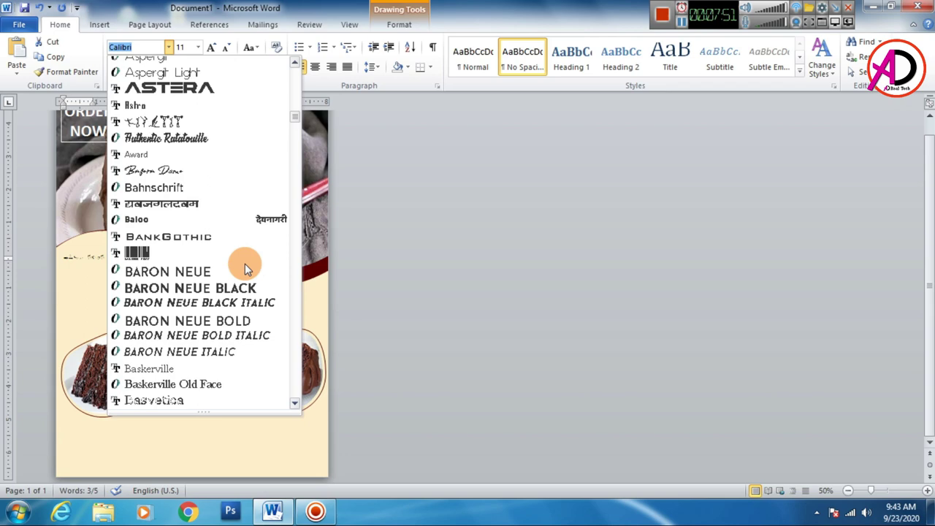
pyautogui.scroll(-2, 245, 268)
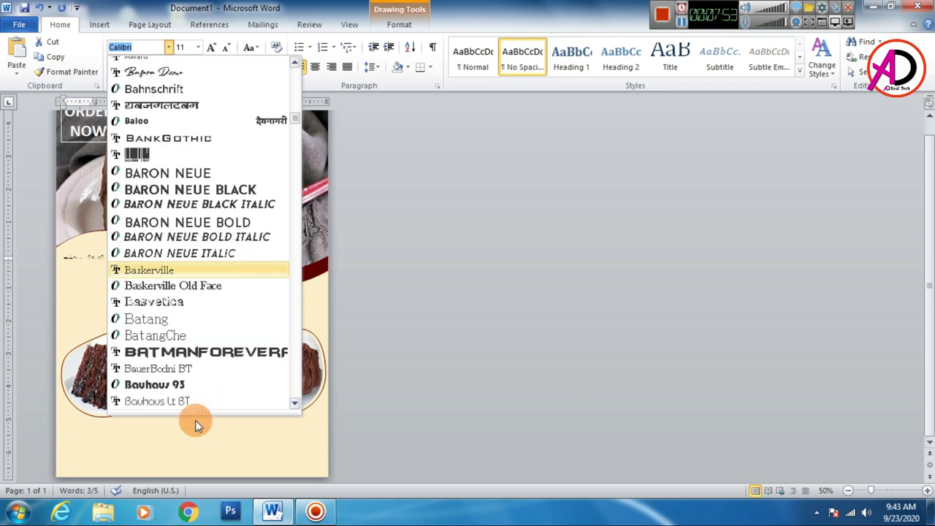
# Apply Bauhaus 93 to the new text box and grow the font to 28 pt.
pyautogui.click(148, 391)
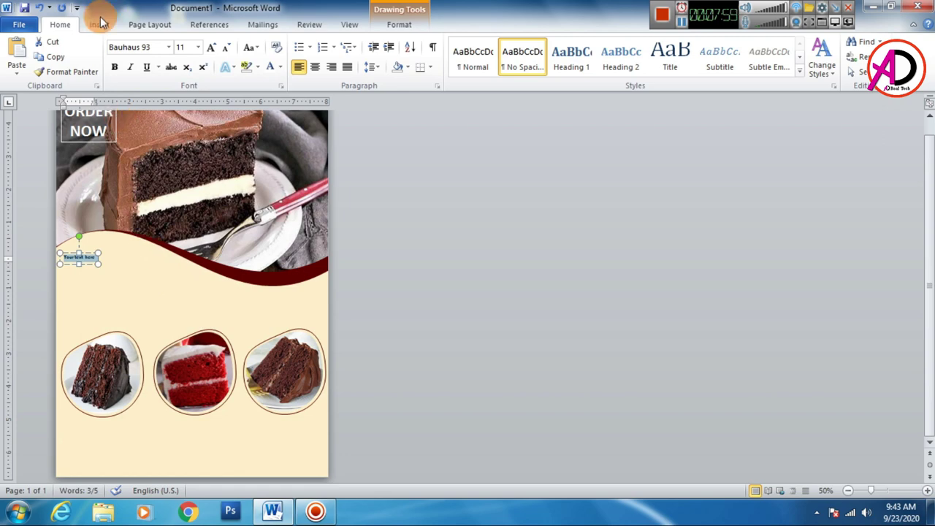
pyautogui.click(212, 49)
pyautogui.click(212, 48)
pyautogui.click(212, 48)
pyautogui.click(212, 49)
pyautogui.click(212, 48)
pyautogui.click(211, 49)
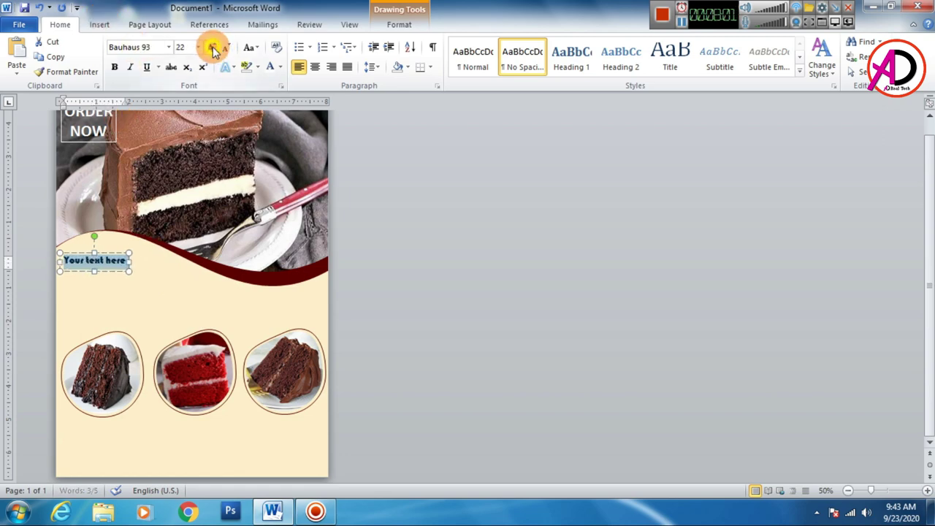
pyautogui.click(212, 48)
pyautogui.click(212, 48)
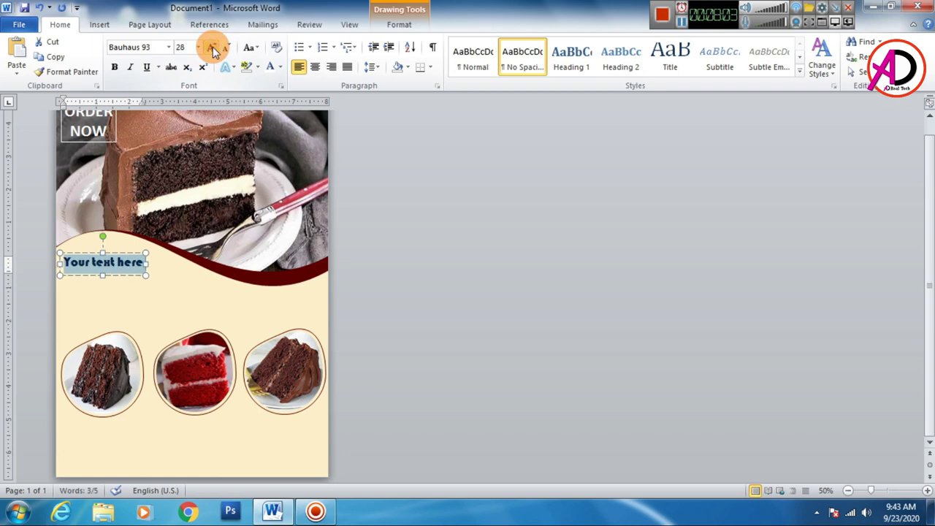
# Type THE, colour it dark maroon, and deselect the text box.
pyautogui.write('THE')
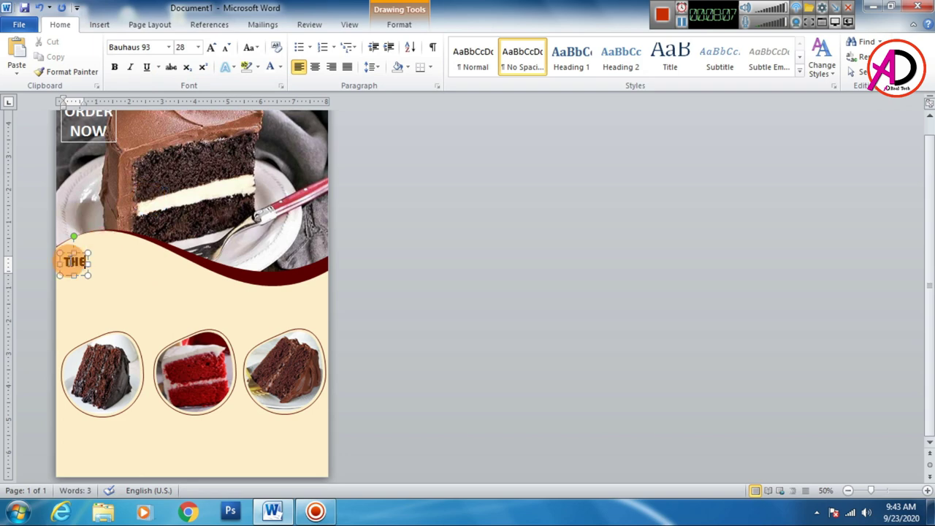
pyautogui.moveTo(87, 262); pyautogui.dragTo(48, 259)
pyautogui.click(280, 67)
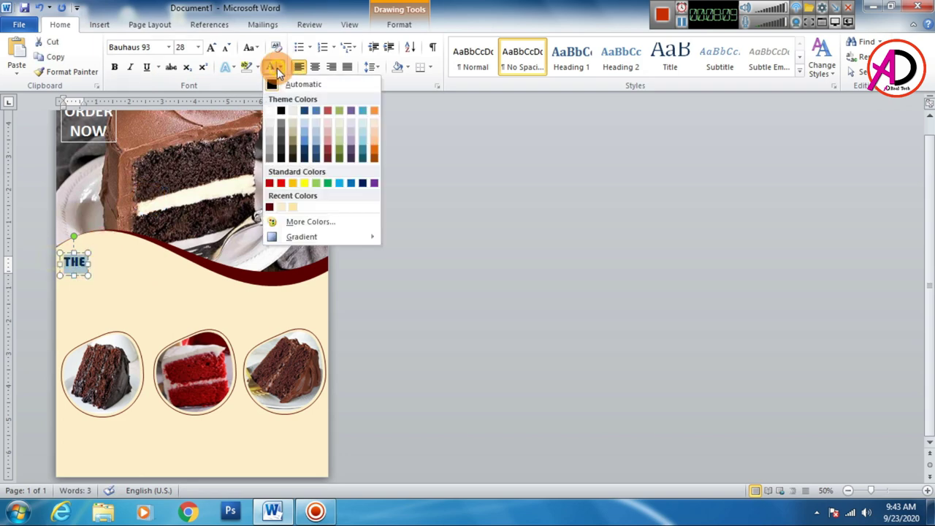
pyautogui.click(269, 208)
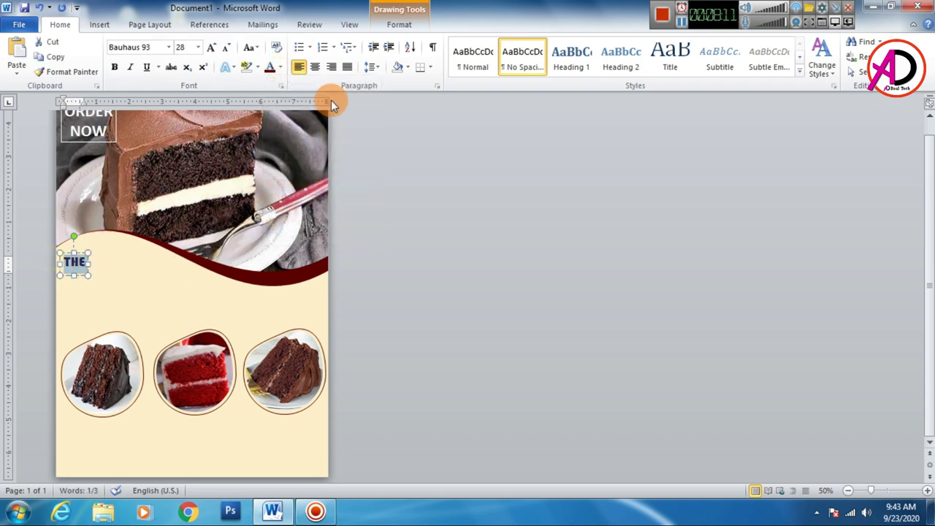
pyautogui.click(372, 67)
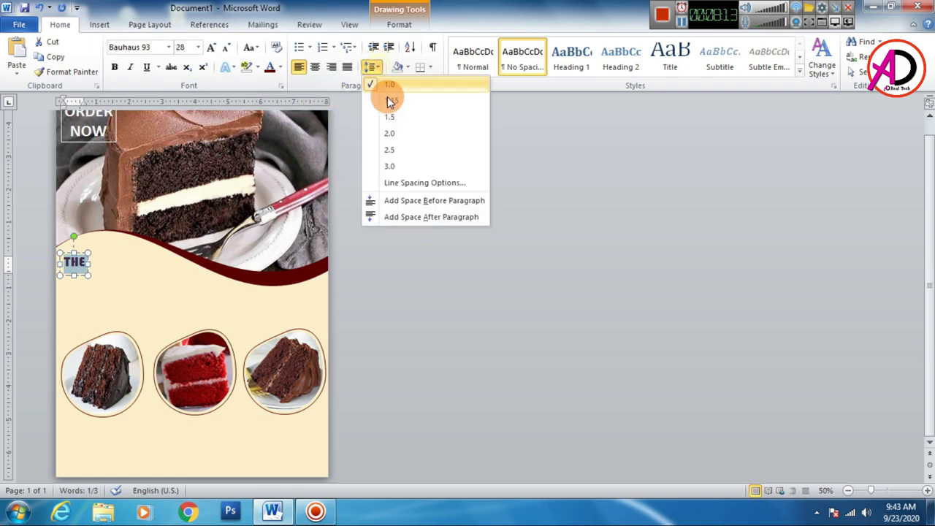
pyautogui.click(591, 286)
pyautogui.click(386, 282)
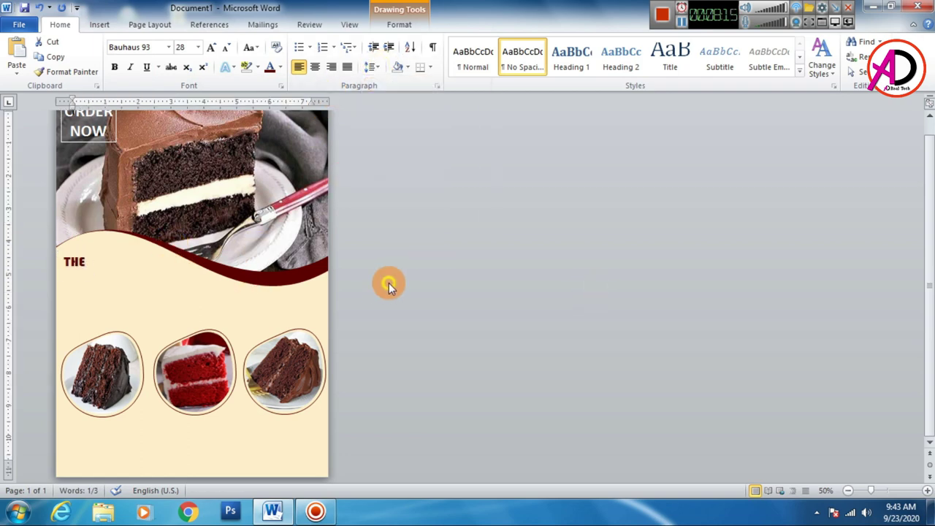
# Select the maroon THE text box and grow it through 36 pt to 48 pt.
pyautogui.scroll(2, 406, 271)
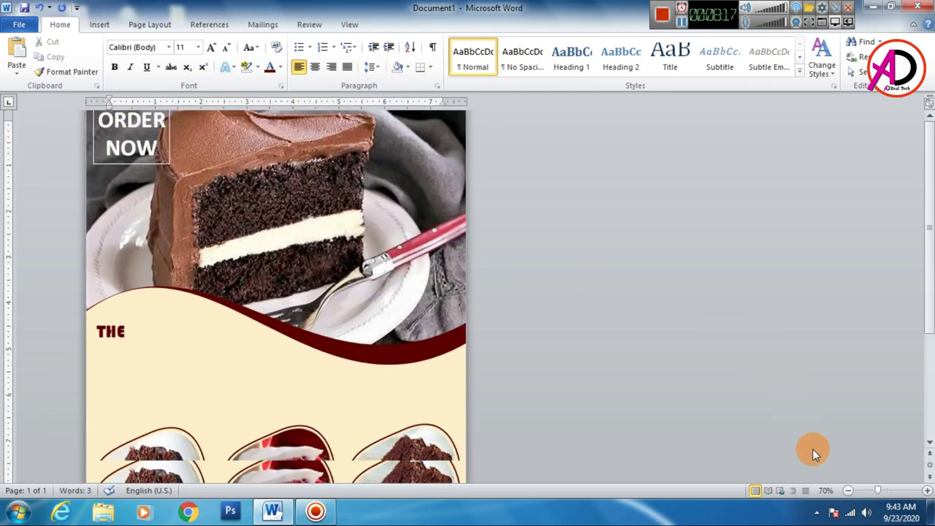
pyautogui.scroll(1, 591, 375)
pyautogui.scroll(1, 591, 375)
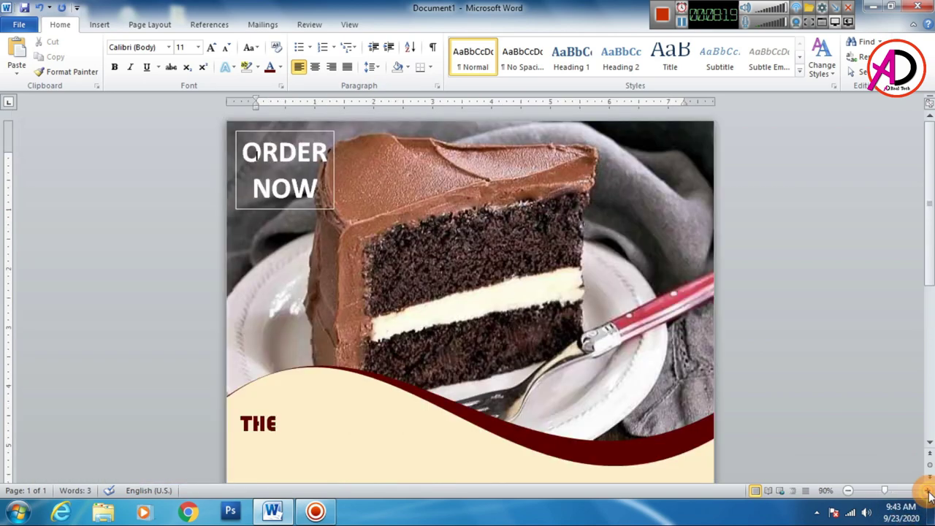
pyautogui.scroll(-2, 591, 375)
pyautogui.scroll(-2, 401, 327)
pyautogui.scroll(-1, 261, 276)
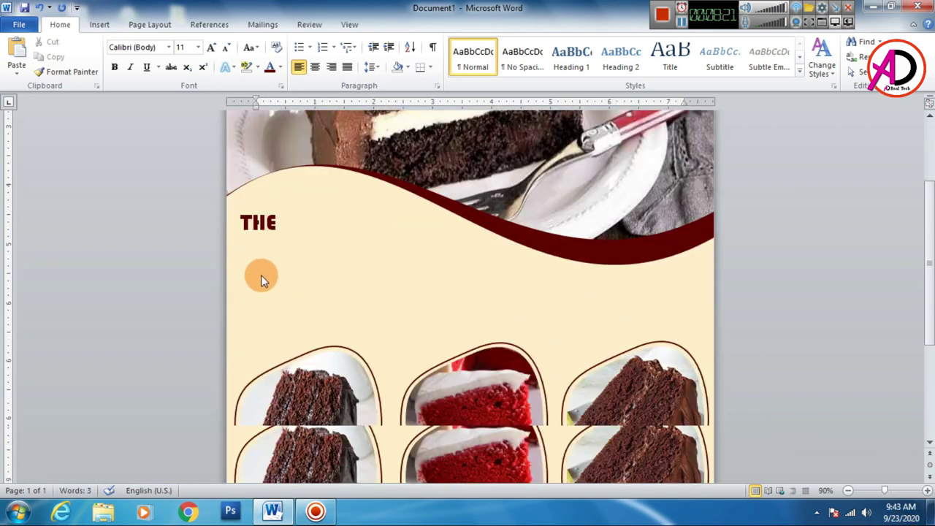
pyautogui.click(260, 230)
pyautogui.click(211, 50)
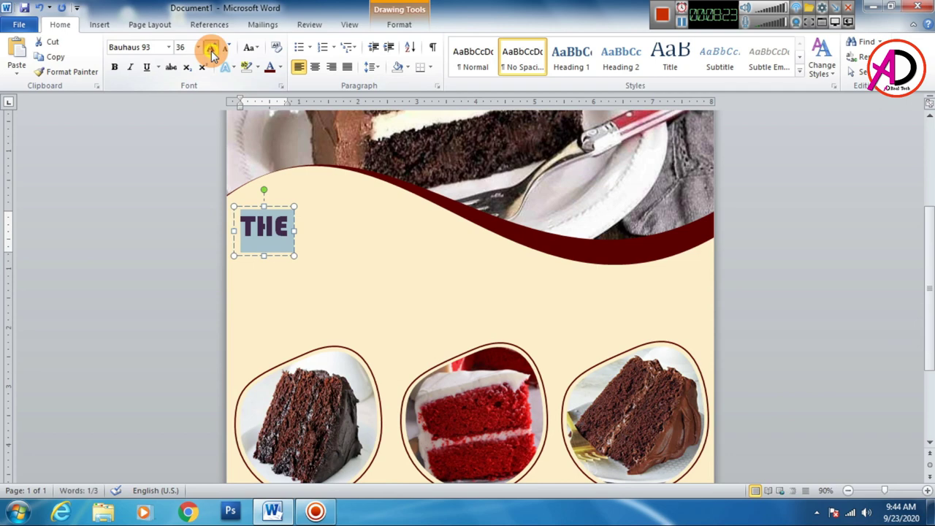
pyautogui.click(211, 49)
# Copy the THE text box below the original and change the copy to CAKE SHOP.
pyautogui.click(298, 234)
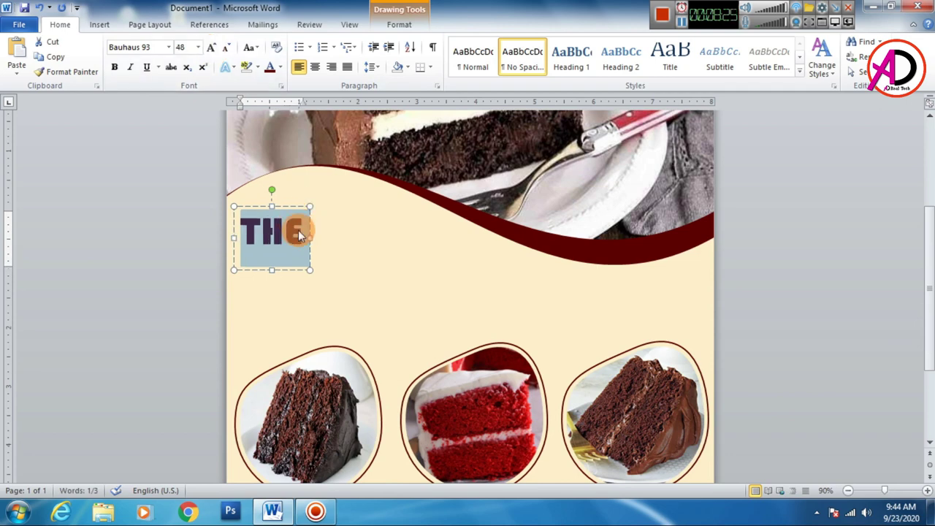
pyautogui.click(289, 206)
pyautogui.hotkey('ctrl', 'c')
pyautogui.hotkey('ctrl', 'v')
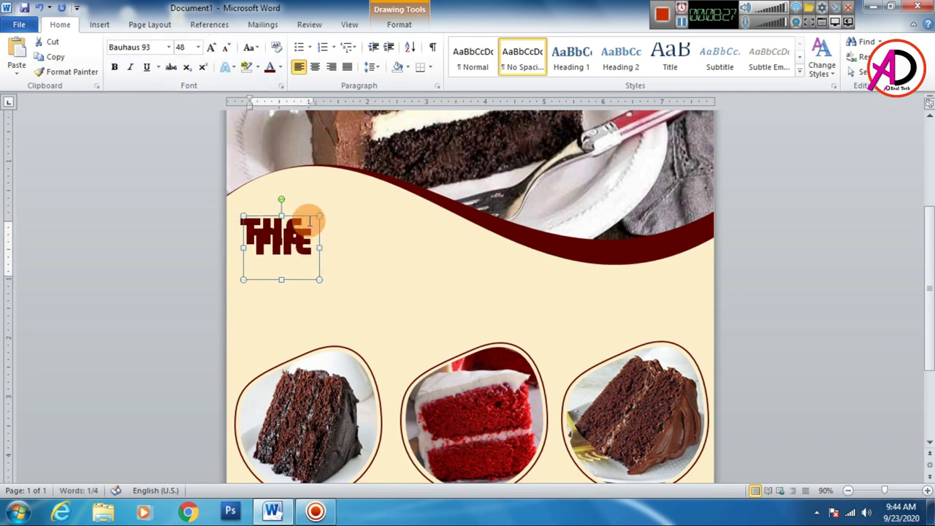
pyautogui.moveTo(298, 232)
pyautogui.mouseDown()
pyautogui.moveTo(301, 264)
pyautogui.moveTo(251, 267)
pyautogui.mouseUp()
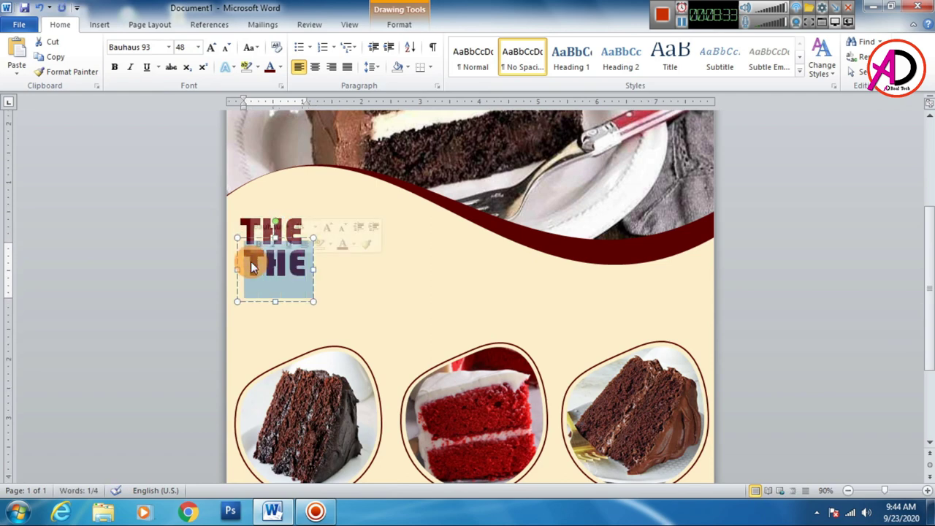
pyautogui.write('CAKE')
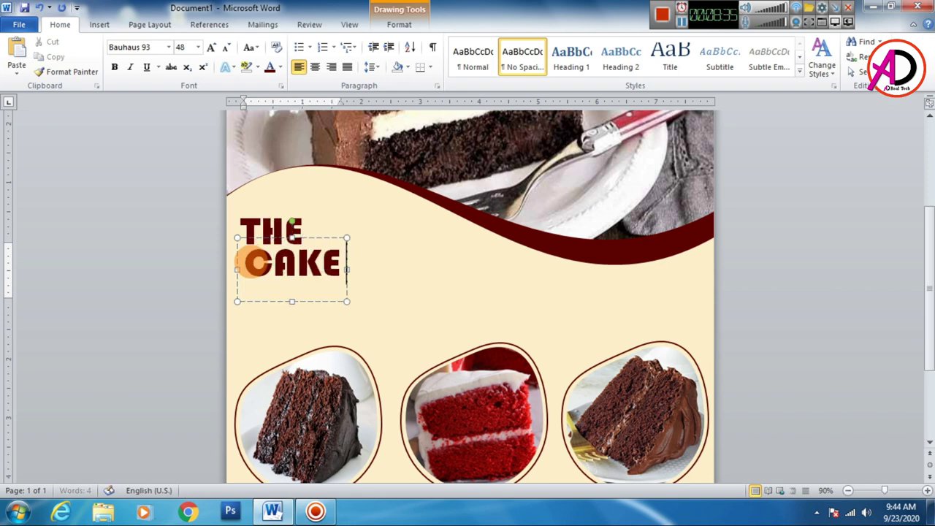
pyautogui.write(' SHOP')
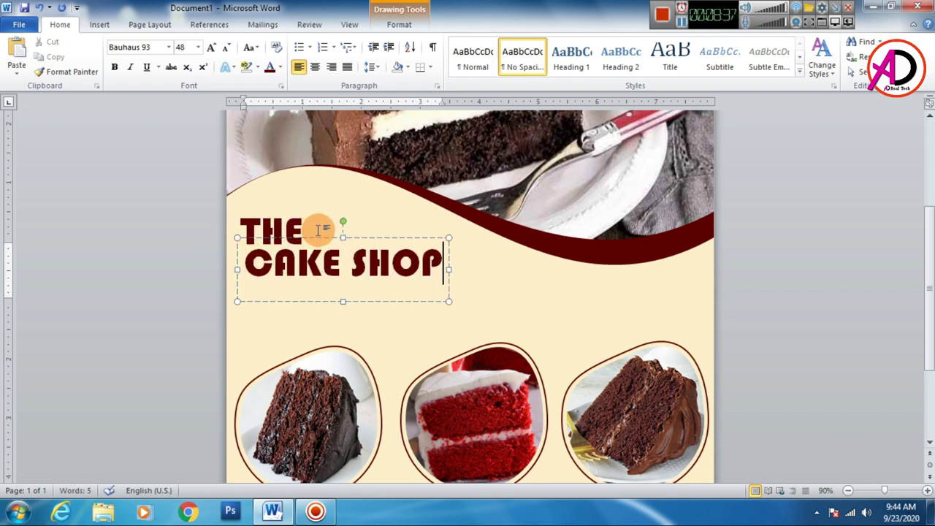
# Nudge the THE CAKE SHOP title slightly left and down, then review the flyer.
pyautogui.moveTo(330, 235); pyautogui.dragTo(326, 240)
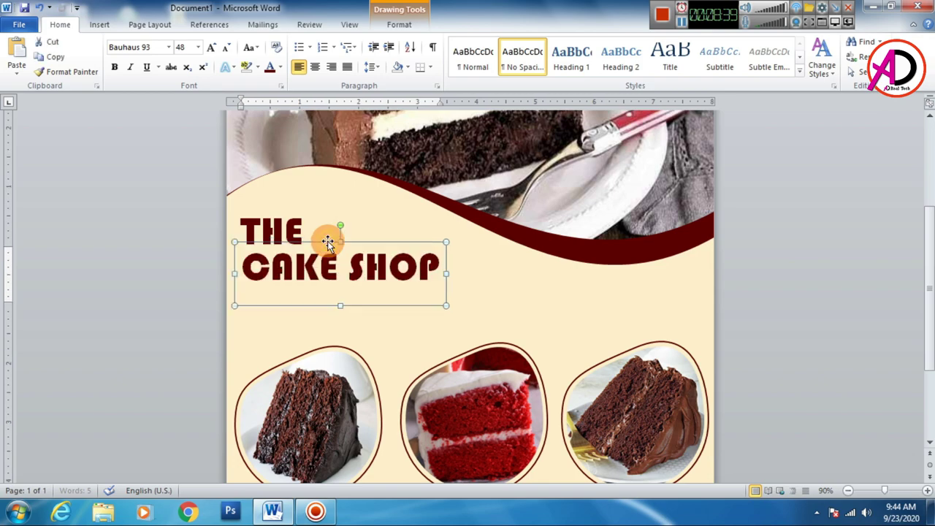
pyautogui.click(748, 299)
pyautogui.keyDown('ctrl'); pyautogui.scroll(-5, 611, 317); pyautogui.keyUp('ctrl')
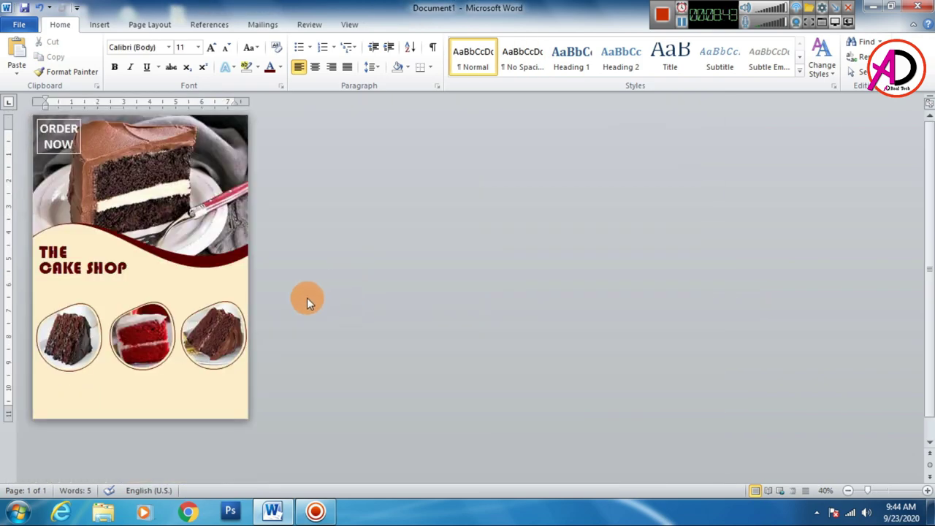
pyautogui.keyDown('ctrl'); pyautogui.scroll(4, 307, 297); pyautogui.keyUp('ctrl')
pyautogui.scroll(-1, 438, 289)
pyautogui.scroll(-3, 477, 295)
pyautogui.scroll(-2, 223, 310)
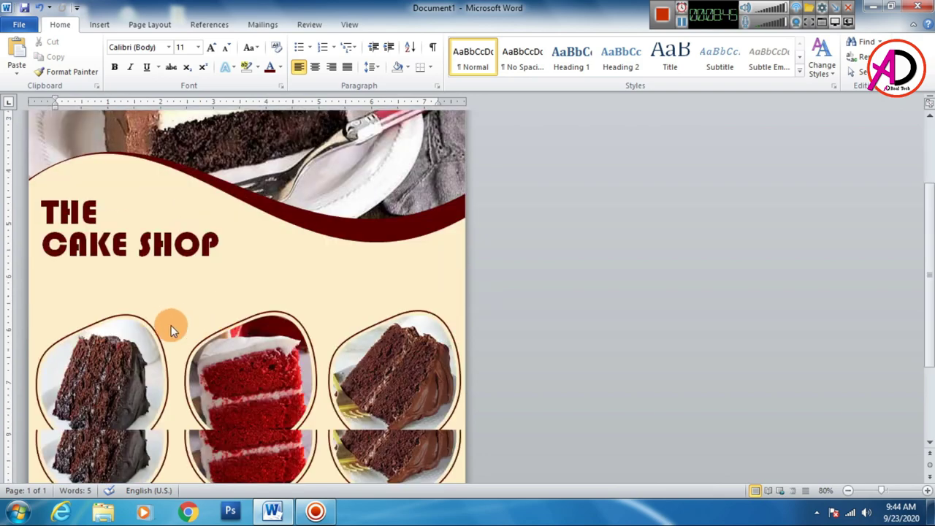
pyautogui.scroll(3, 132, 235)
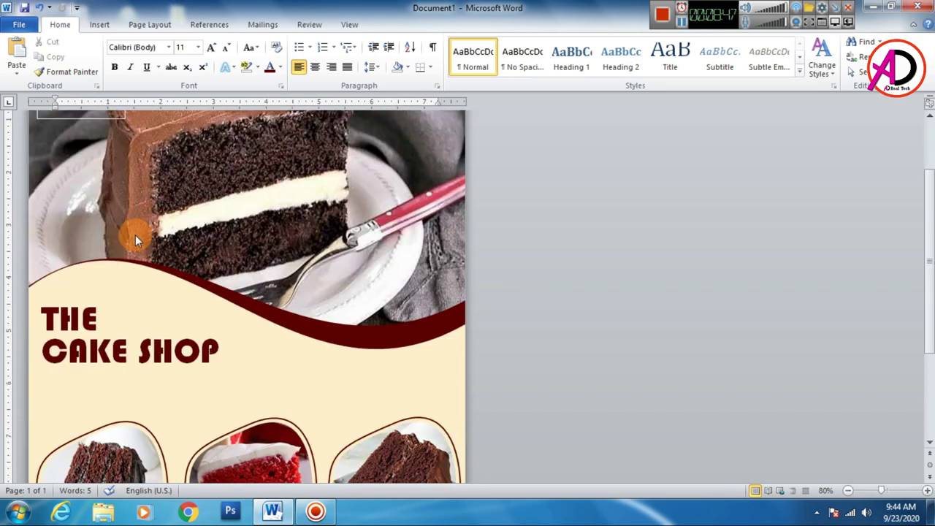
pyautogui.scroll(3, 126, 230)
pyautogui.scroll(-3, 156, 288)
# Insert a new WordArt box below CAKE SHOP with the No Spacing style.
pyautogui.click(99, 24)
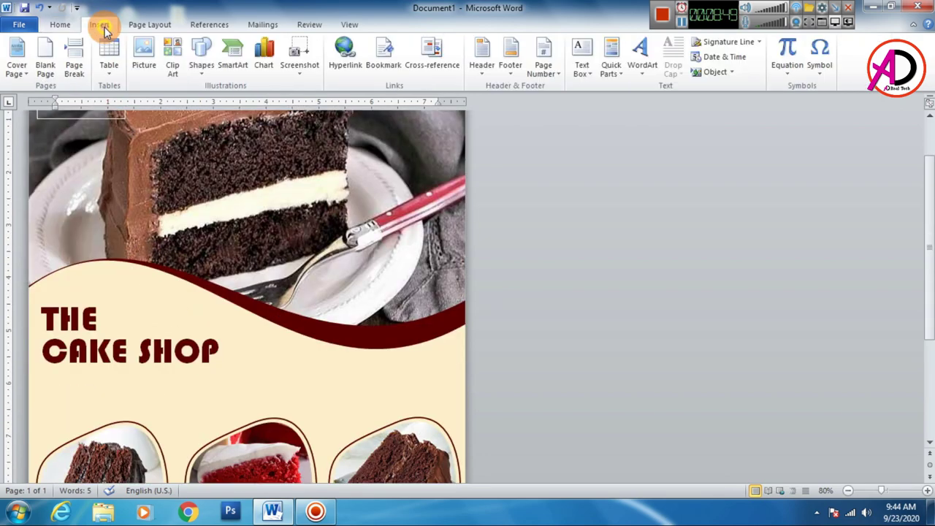
pyautogui.click(641, 59)
pyautogui.click(647, 104)
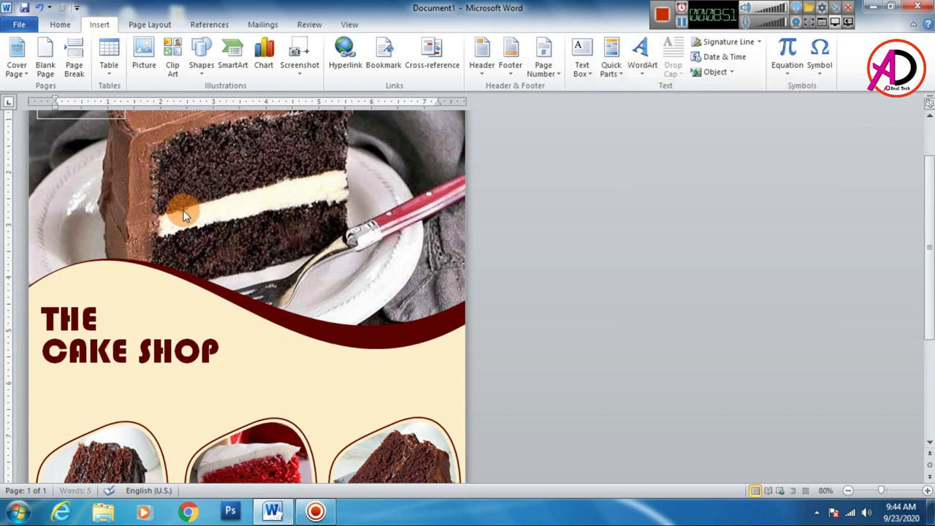
pyautogui.moveTo(150, 176); pyautogui.dragTo(140, 467)
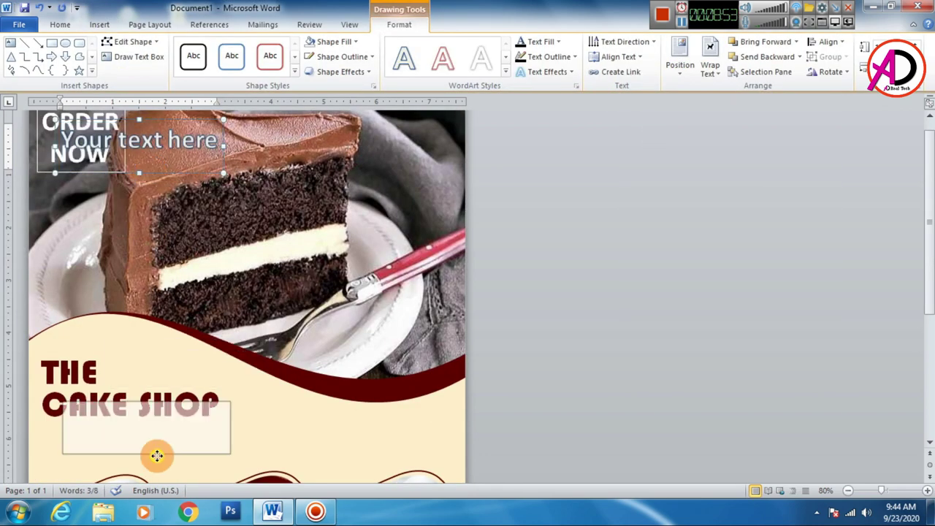
pyautogui.click(59, 24)
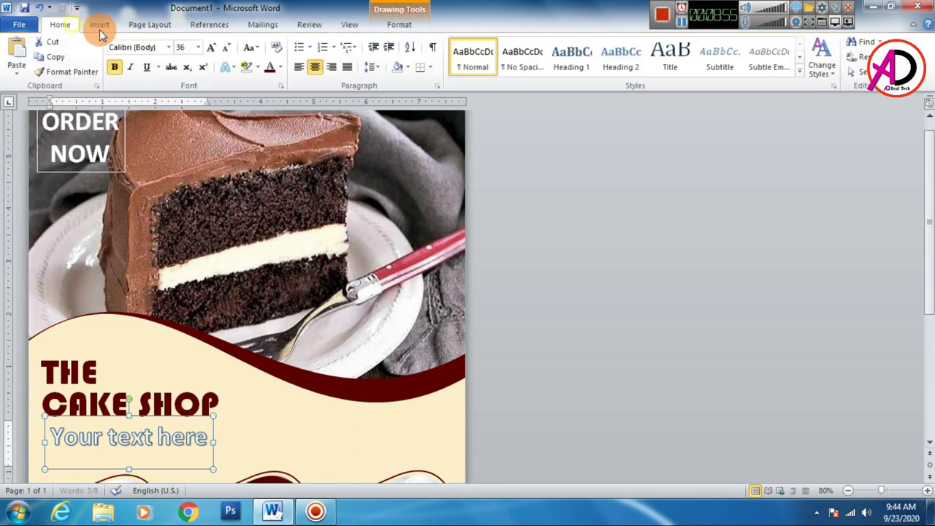
pyautogui.click(522, 58)
# Replace the placeholder with TASTY&FRESH and grow it to 22 pt.
pyautogui.scroll(-2, 442, 205)
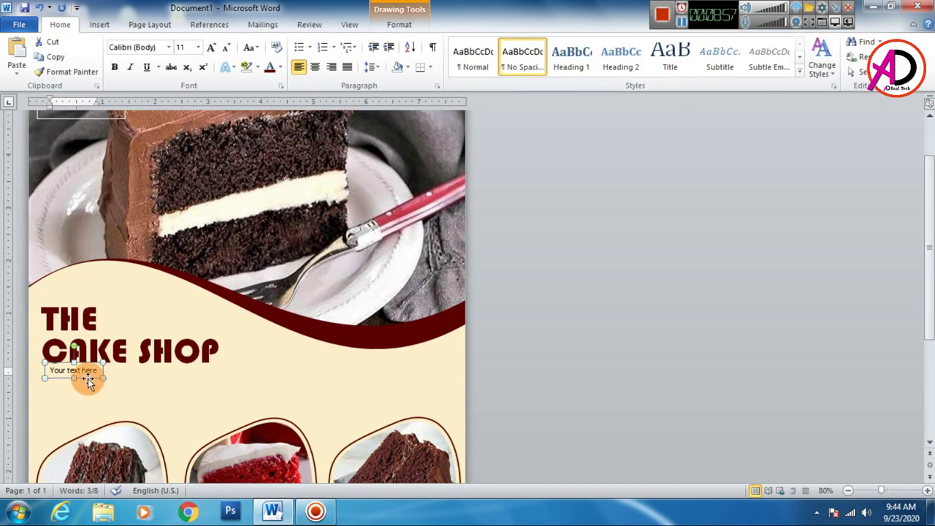
pyautogui.tripleClick(91, 385)
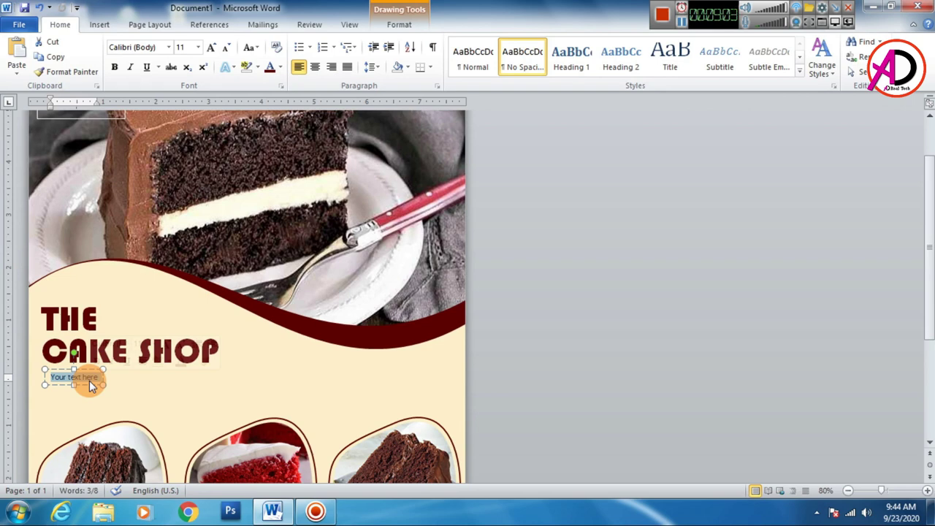
pyautogui.press('Delete')
pyautogui.write('TASTY&FR')
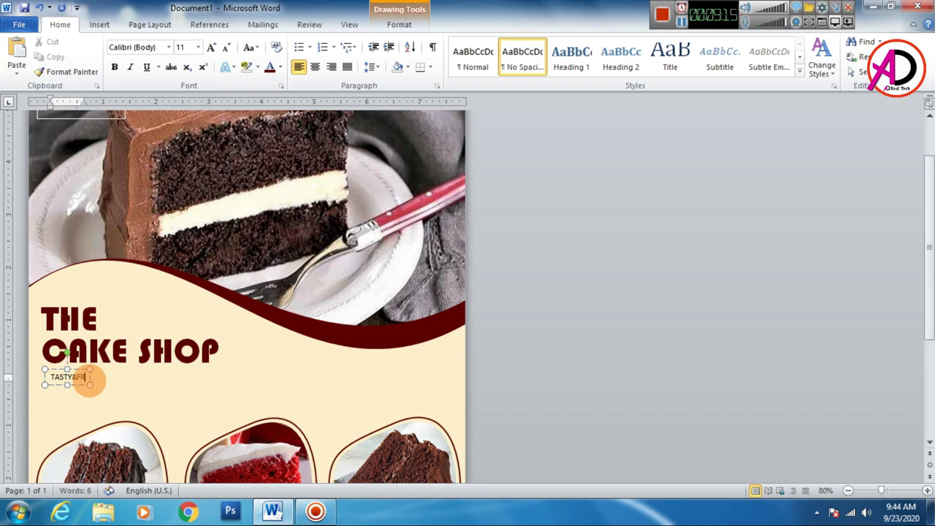
pyautogui.write('ESH')
pyautogui.moveTo(98, 377); pyautogui.dragTo(49, 377)
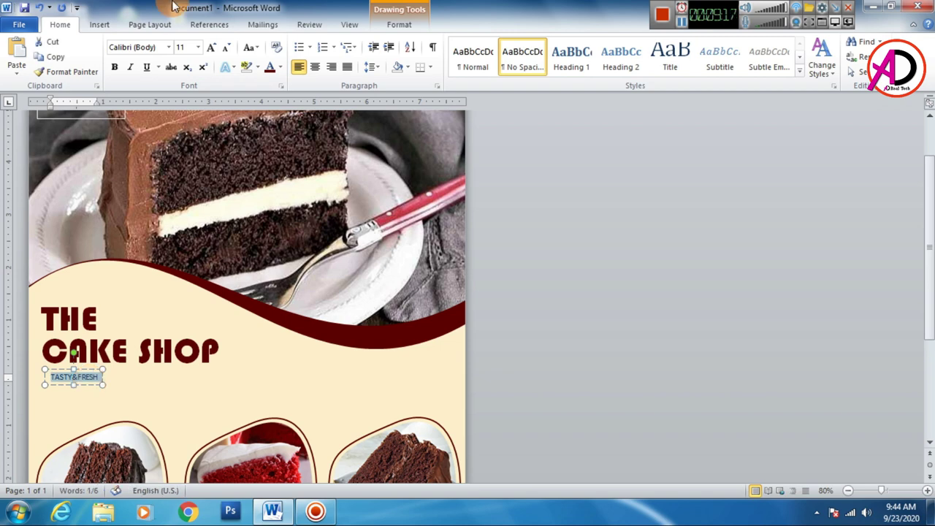
pyautogui.click(212, 48)
pyautogui.click(212, 48)
pyautogui.click(212, 48)
pyautogui.click(212, 49)
pyautogui.click(213, 48)
pyautogui.click(213, 48)
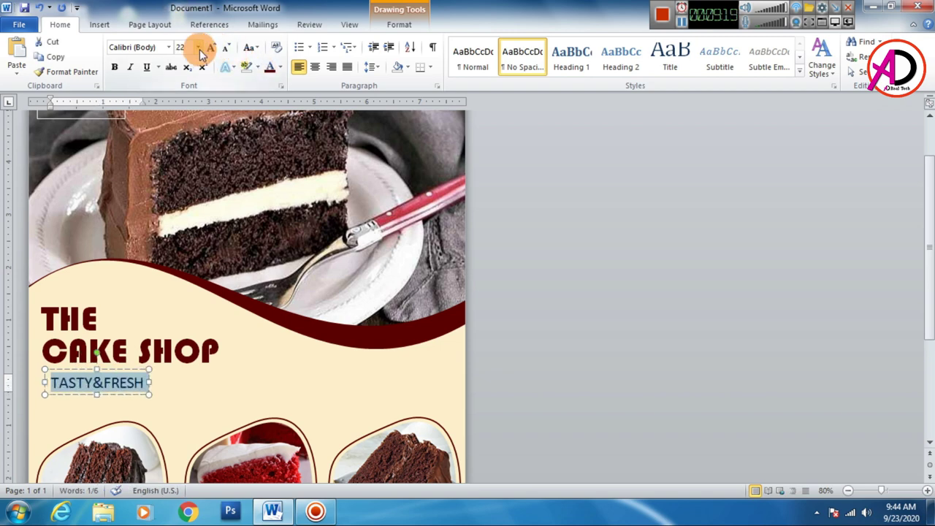
pyautogui.click(281, 79)
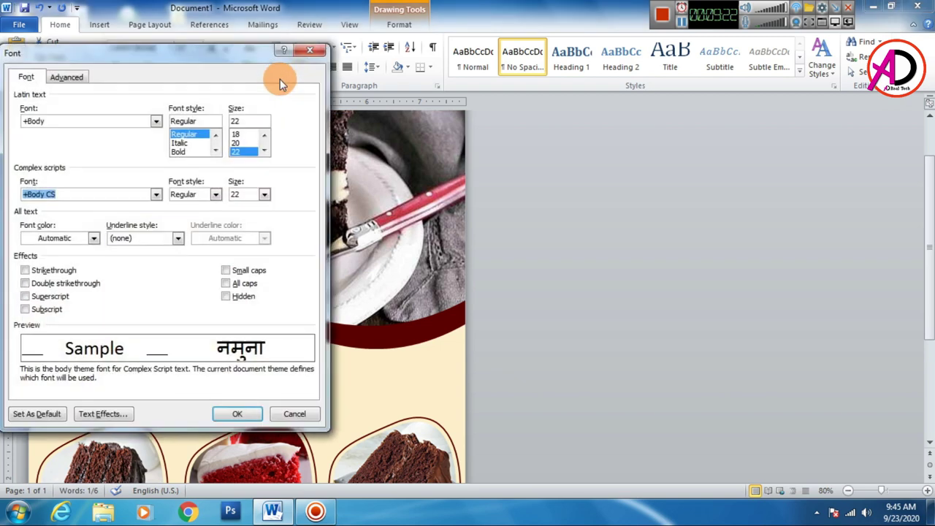
# Expand the tagline's character spacing, increasing it to 10 pt.
pyautogui.click(76, 78)
pyautogui.moveTo(112, 58); pyautogui.dragTo(185, 59)
pyautogui.click(301, 123)
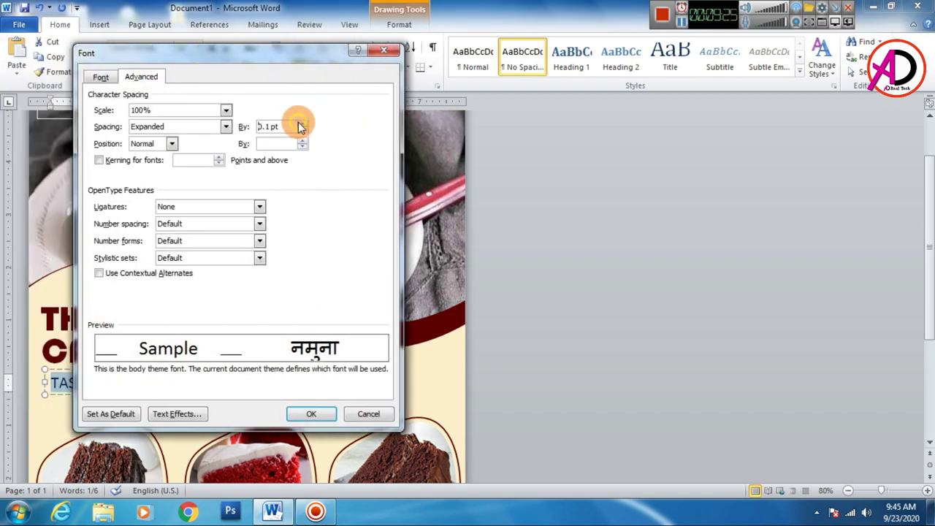
pyautogui.moveTo(289, 126); pyautogui.dragTo(248, 126)
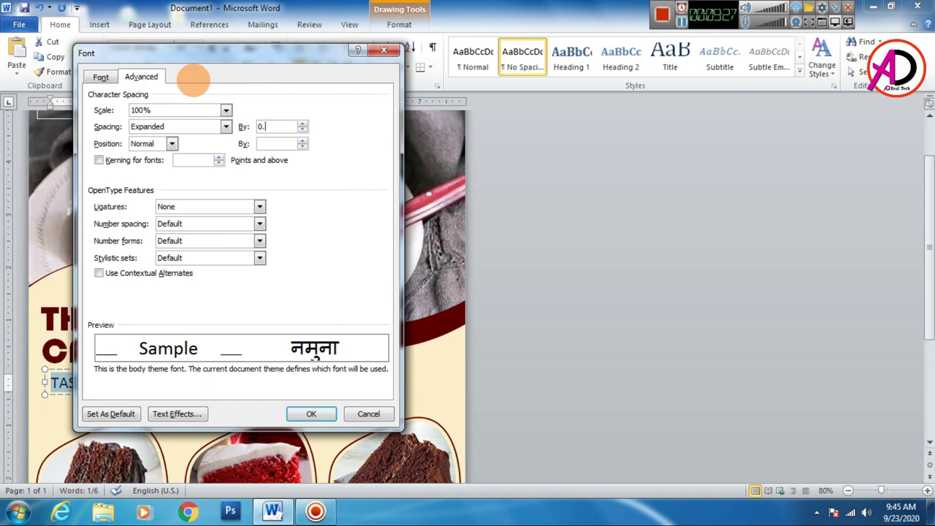
pyautogui.write('5')
pyautogui.press('Return')
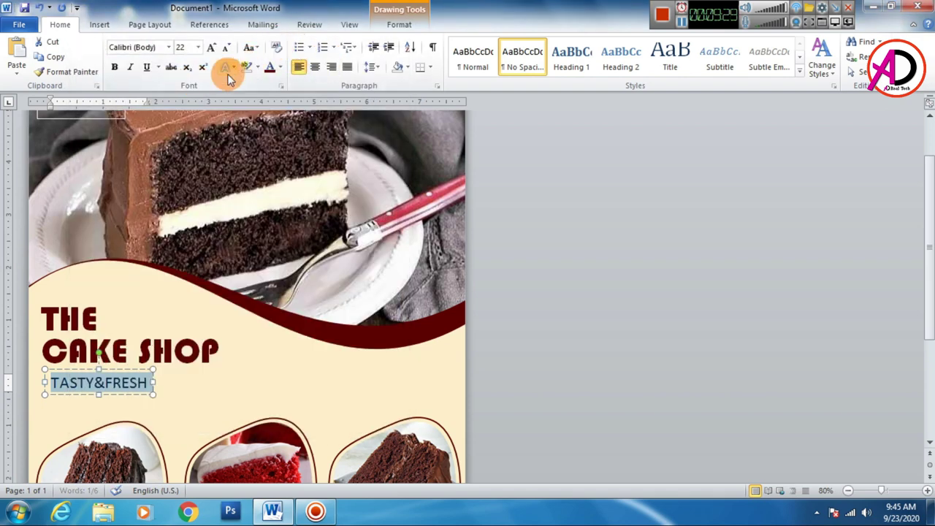
pyautogui.click(280, 86)
pyautogui.click(302, 123)
pyautogui.click(301, 123)
pyautogui.click(302, 124)
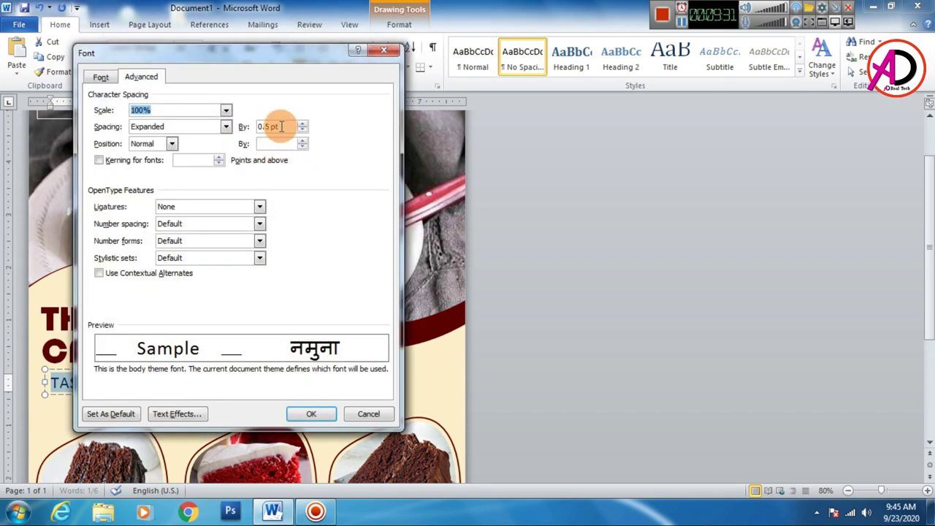
pyautogui.click(302, 123)
pyautogui.press('Return')
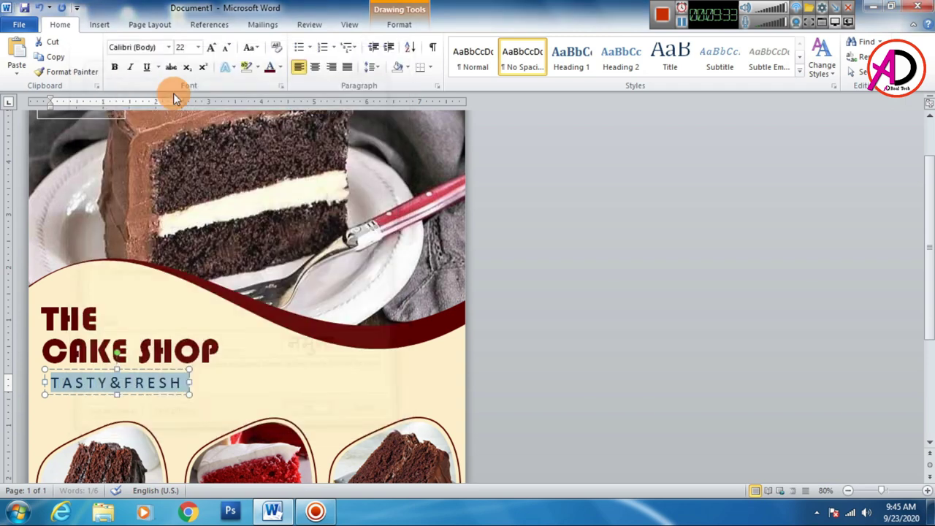
pyautogui.click(280, 86)
pyautogui.click(278, 129)
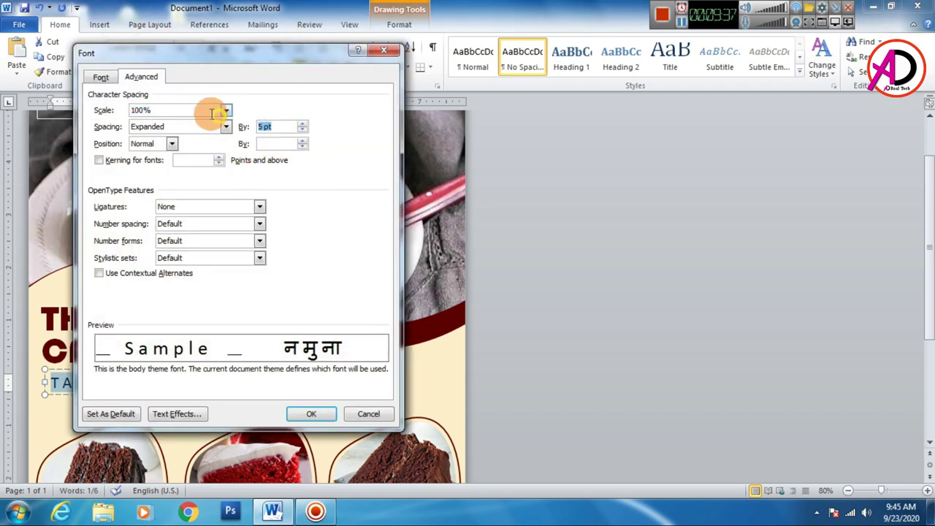
pyautogui.press('Return')
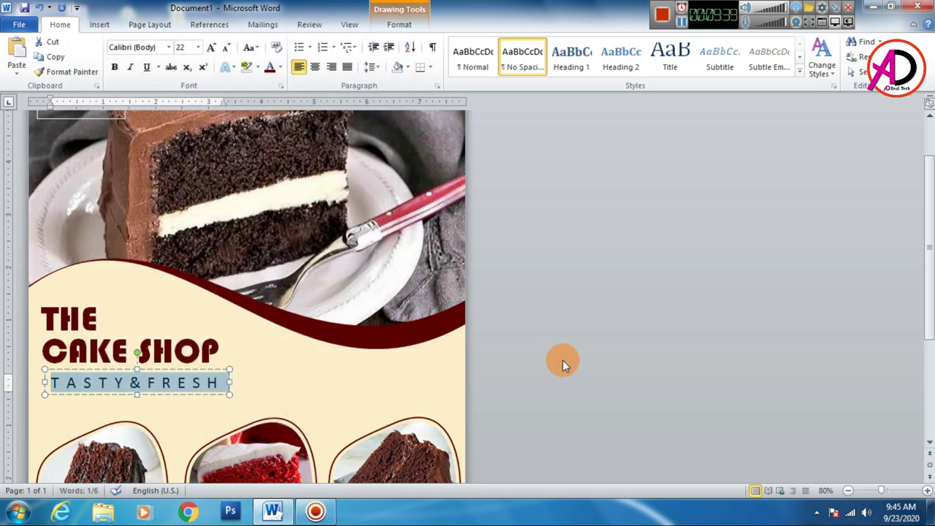
# Make TASTY&FRESH bold and nudge it left to line up under the title.
pyautogui.scroll(2, 559, 347)
pyautogui.scroll(-3, 555, 331)
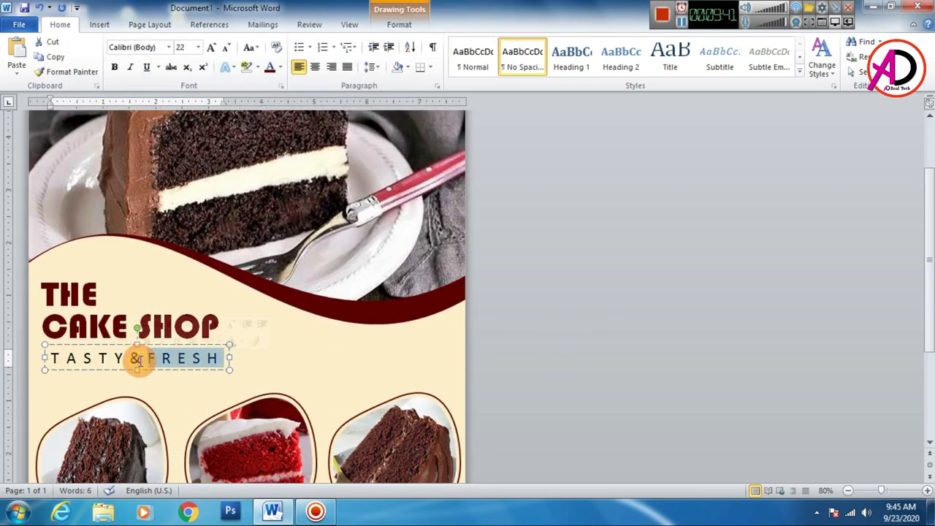
pyautogui.moveTo(139, 358); pyautogui.dragTo(46, 358)
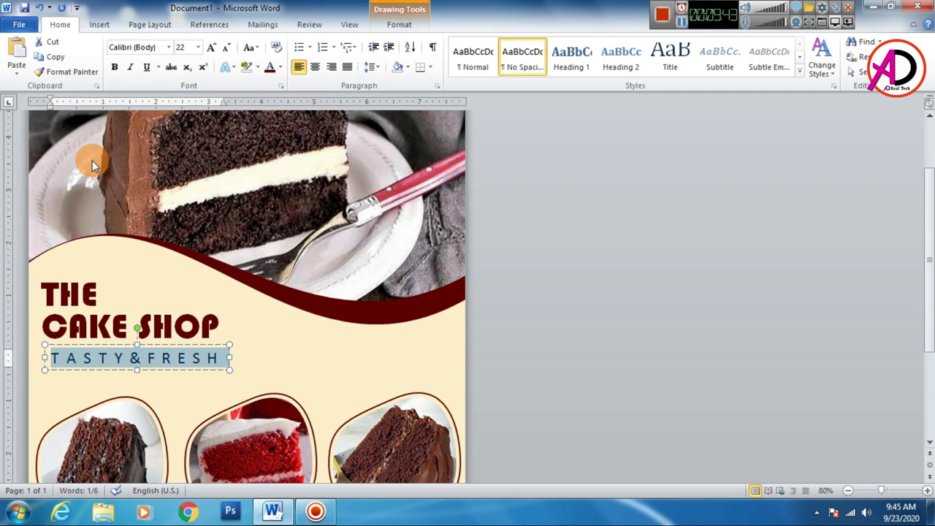
pyautogui.click(116, 68)
pyautogui.click(202, 343)
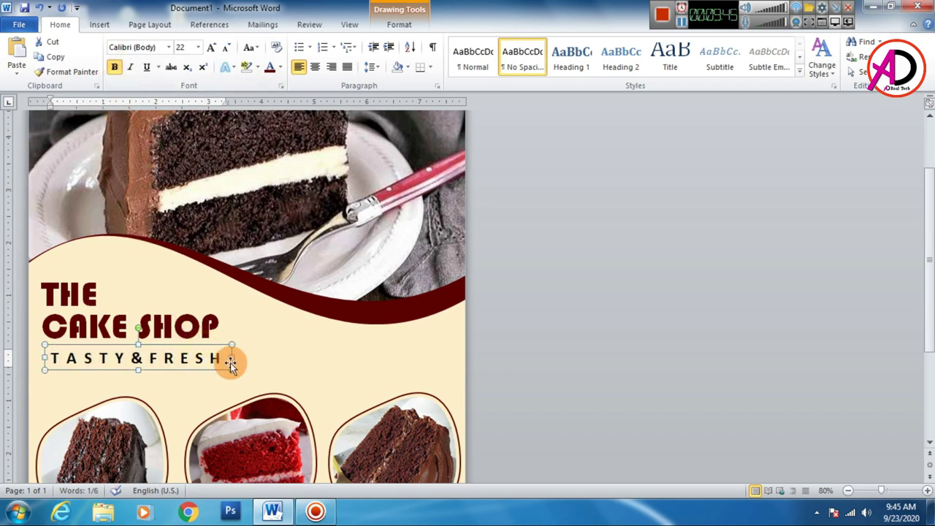
pyautogui.press('Left')
pyautogui.press('Left')
pyautogui.press('Left')
pyautogui.press('Left')
pyautogui.press('Left')
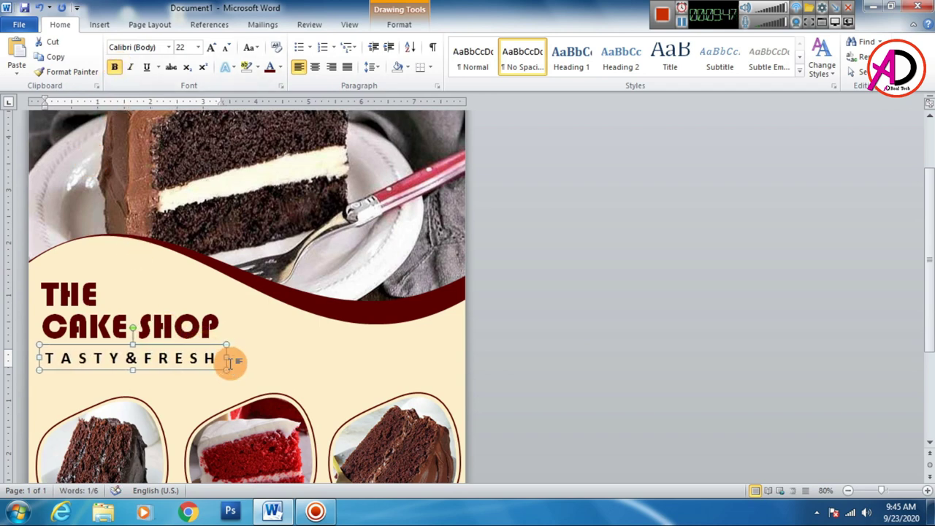
# Check the title block alignment, comparing the tagline with the NOW text.
pyautogui.click(355, 370)
pyautogui.scroll(3, 545, 350)
pyautogui.scroll(-4, 545, 350)
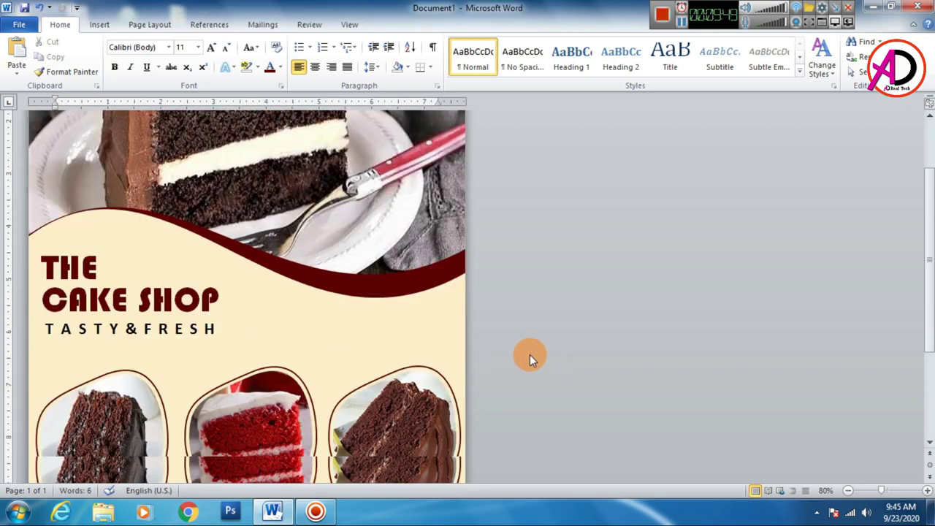
pyautogui.scroll(-3, 530, 354)
pyautogui.scroll(-1, 315, 287)
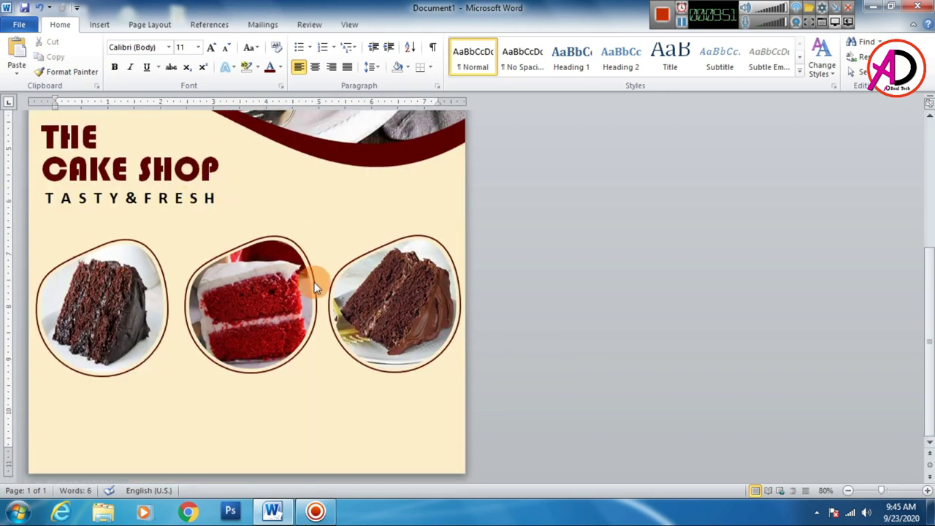
pyautogui.click(135, 203)
pyautogui.scroll(6, 146, 215)
pyautogui.scroll(3, 167, 222)
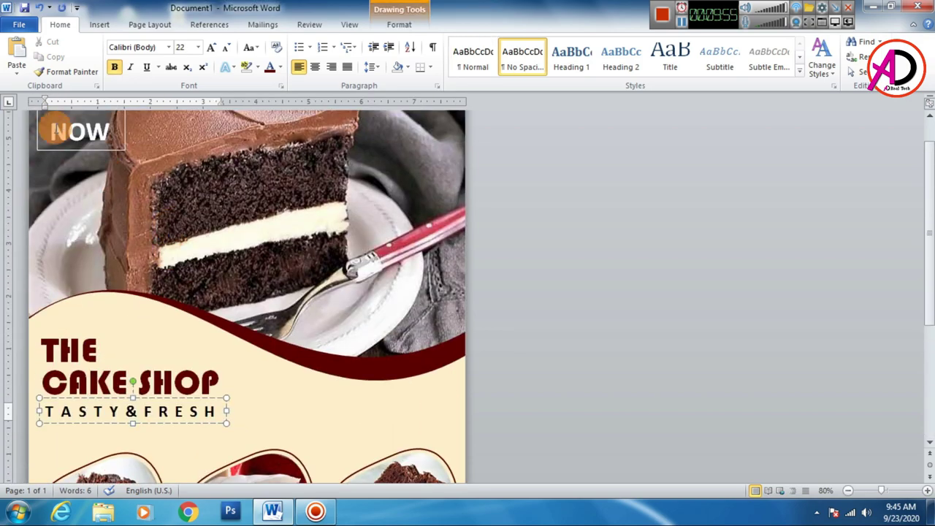
pyautogui.click(94, 152)
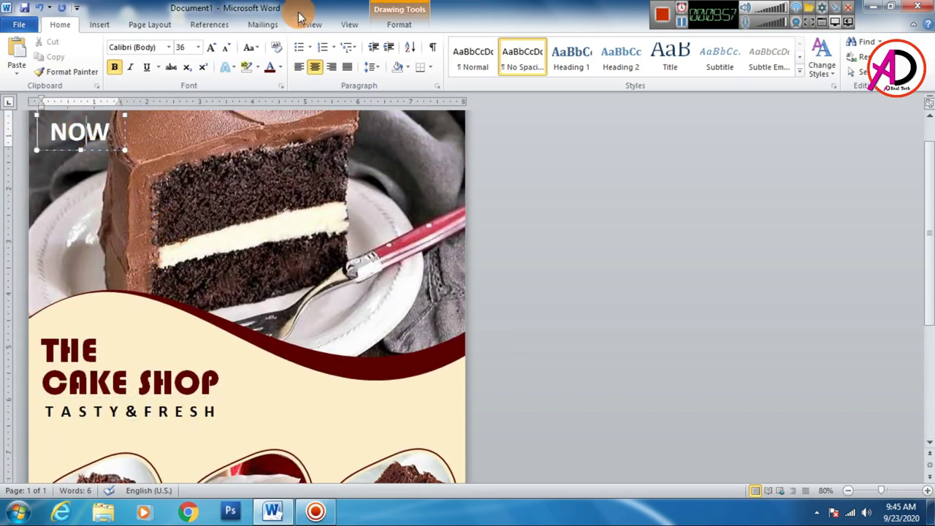
pyautogui.click(716, 305)
pyautogui.scroll(-5, 491, 290)
pyautogui.scroll(-4, 490, 297)
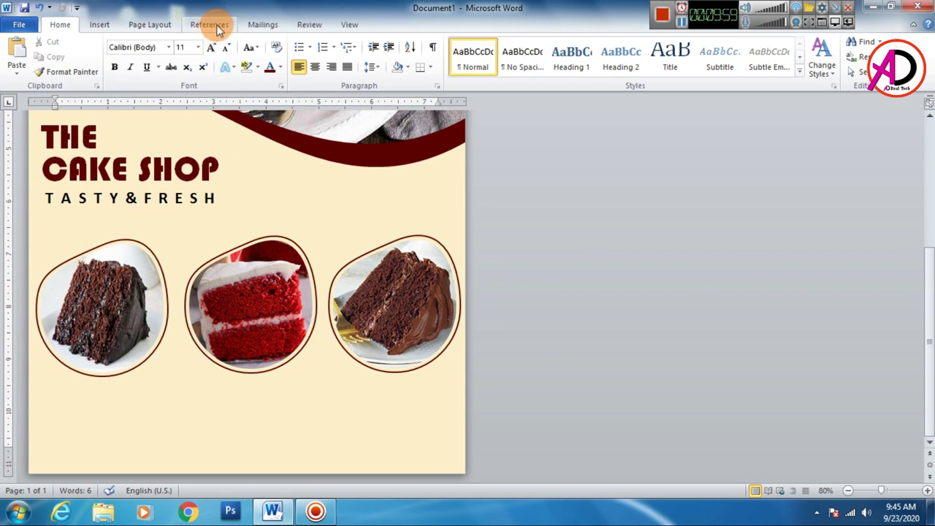
# Insert a WordArt box and replace its placeholder with 'CHOCLATE CAKE'.
pyautogui.click(107, 24)
pyautogui.click(641, 53)
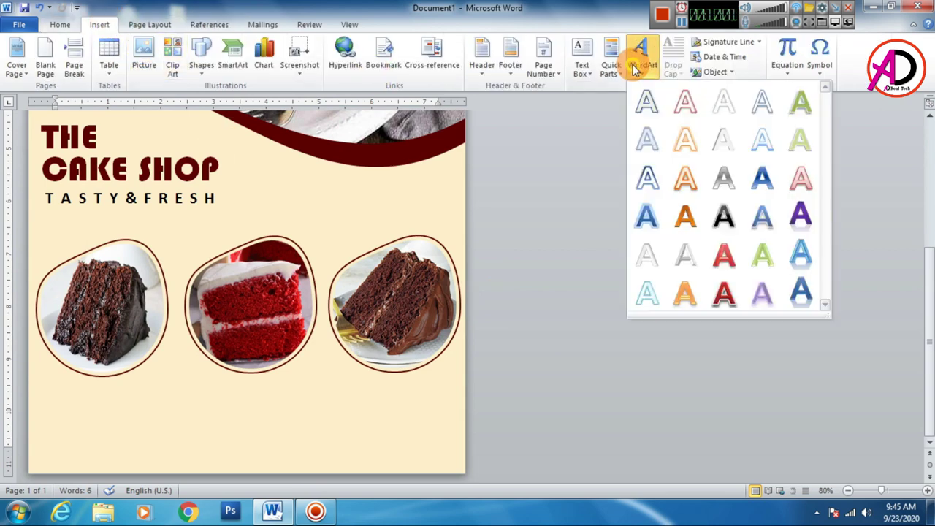
pyautogui.click(640, 106)
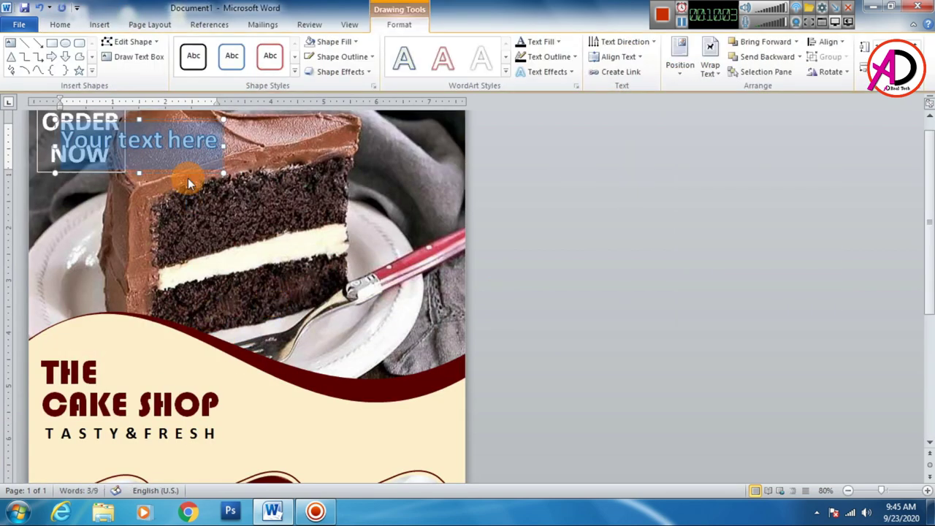
pyautogui.moveTo(173, 170)
pyautogui.mouseDown()
pyautogui.moveTo(273, 212)
pyautogui.moveTo(207, 415)
pyautogui.mouseUp()
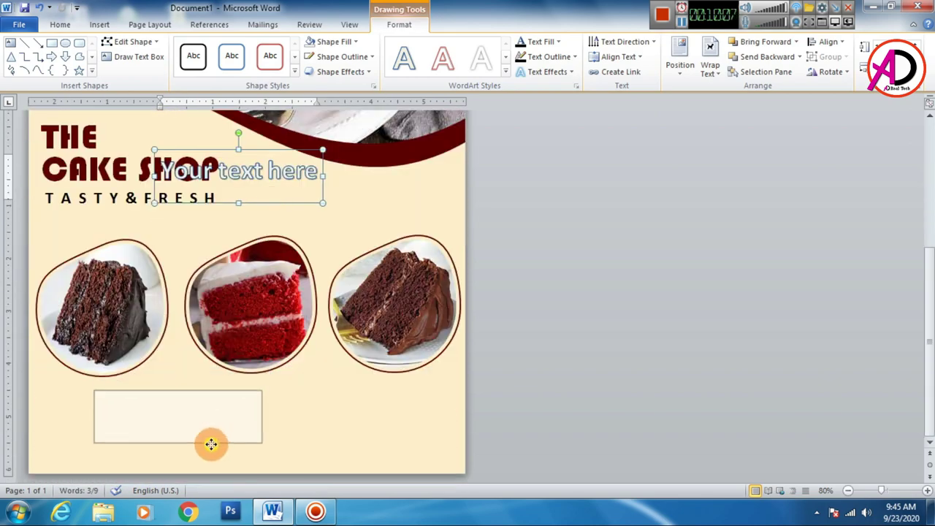
pyautogui.tripleClick(222, 421)
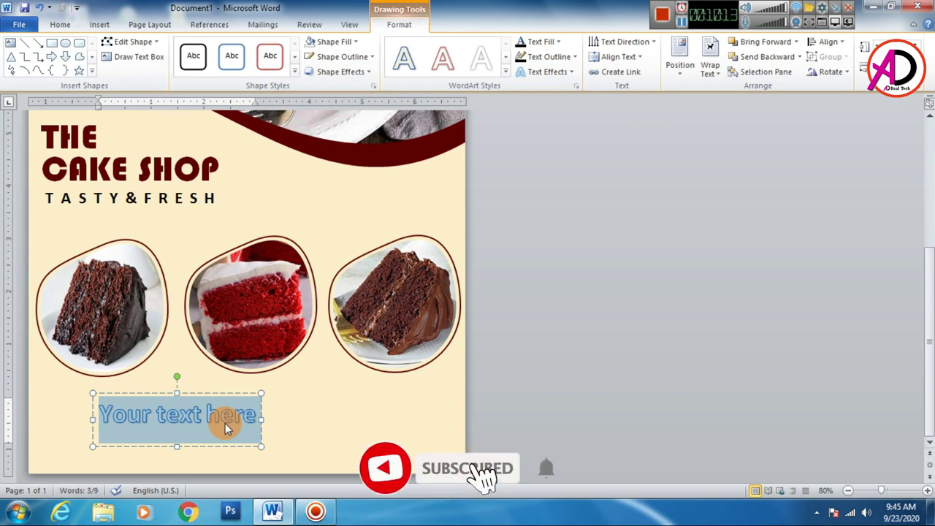
pyautogui.write('CH')
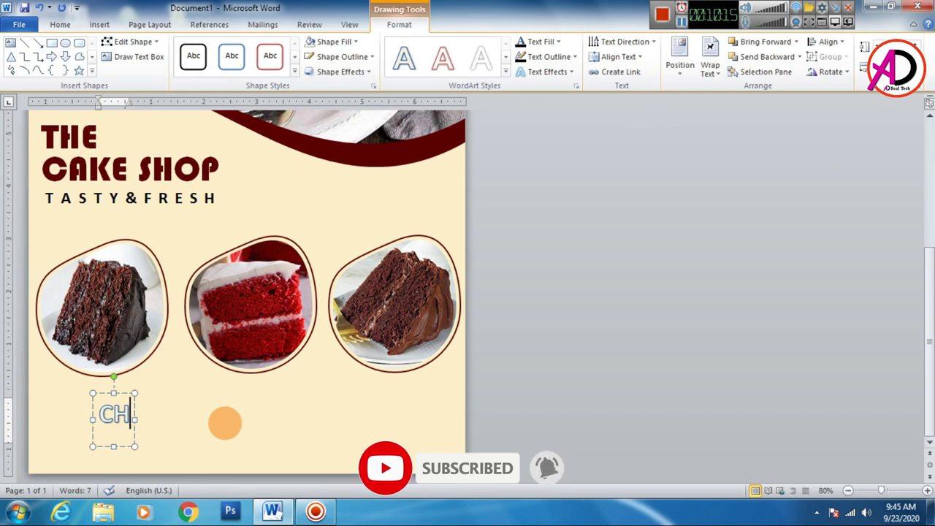
pyautogui.write('OCLA')
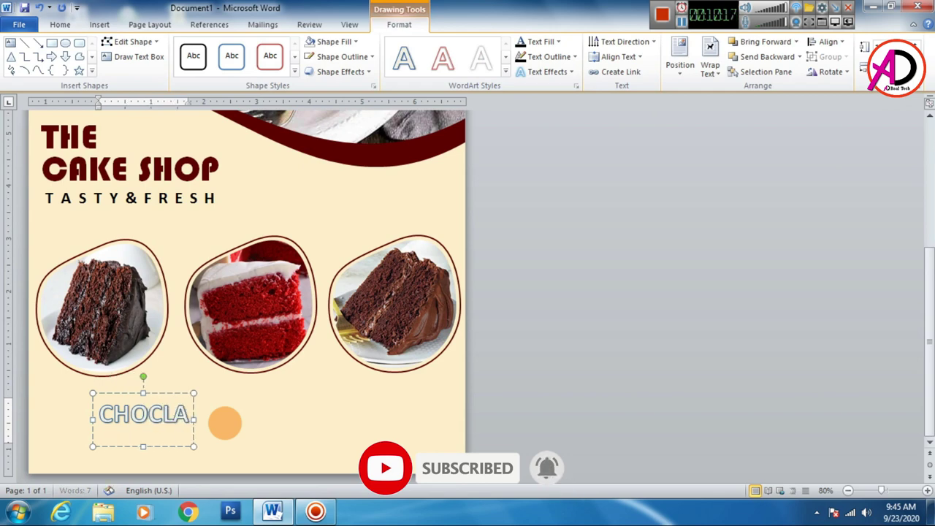
pyautogui.write('TE CAKE')
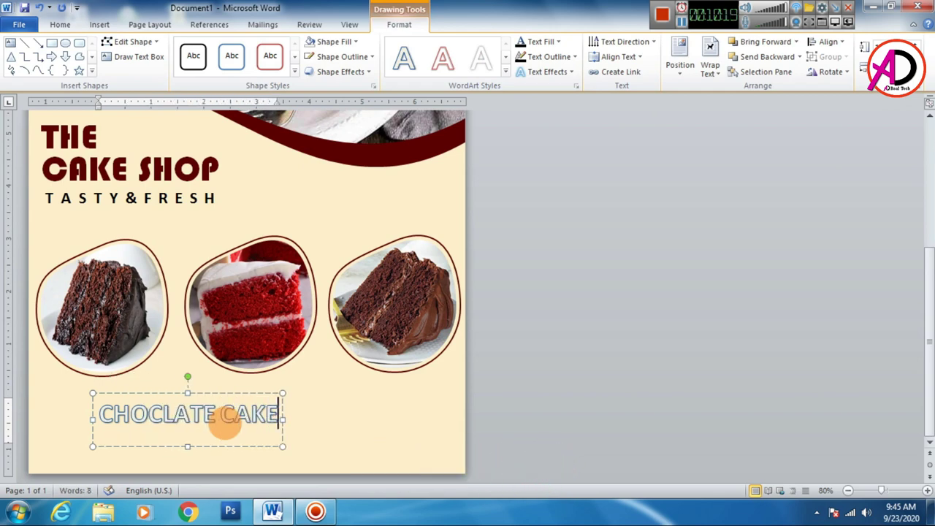
# Make the label No Spacing, bold and 20 pt, and move it beneath the first cake.
pyautogui.hotkey('ctrl', 'a')
pyautogui.click(60, 24)
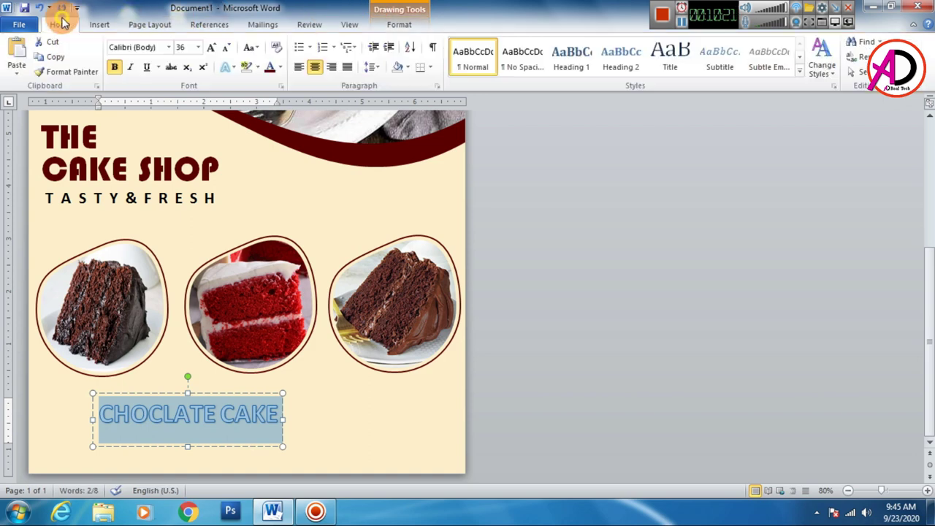
pyautogui.click(525, 57)
pyautogui.click(119, 69)
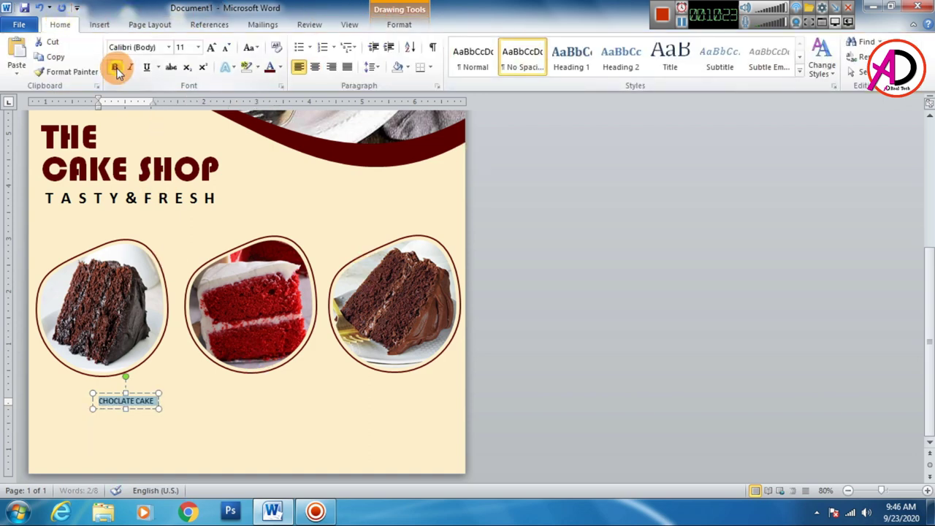
pyautogui.click(211, 47)
pyautogui.click(211, 47)
pyautogui.click(211, 46)
pyautogui.click(211, 46)
pyautogui.click(212, 46)
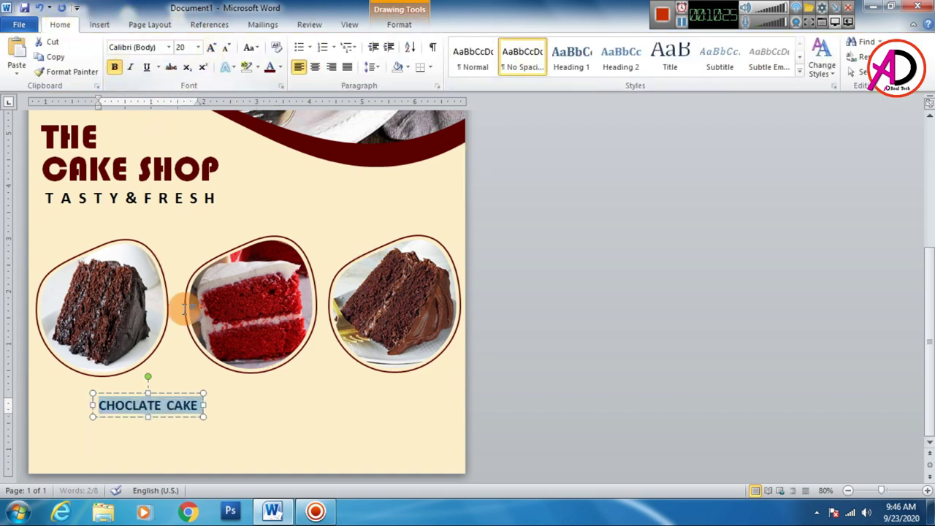
pyautogui.moveTo(171, 392); pyautogui.dragTo(120, 380)
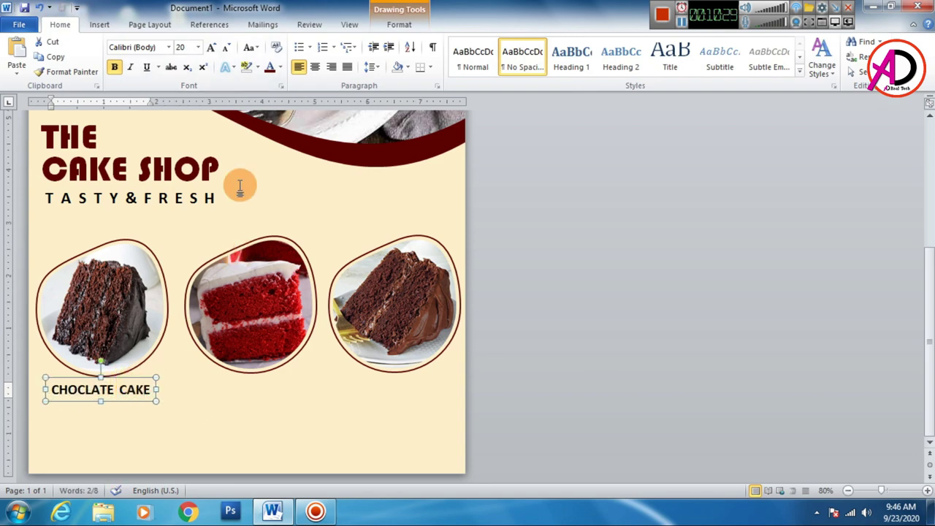
# Colour the CHOCLATE CAKE label maroon to match the title.
pyautogui.tripleClick(133, 197)
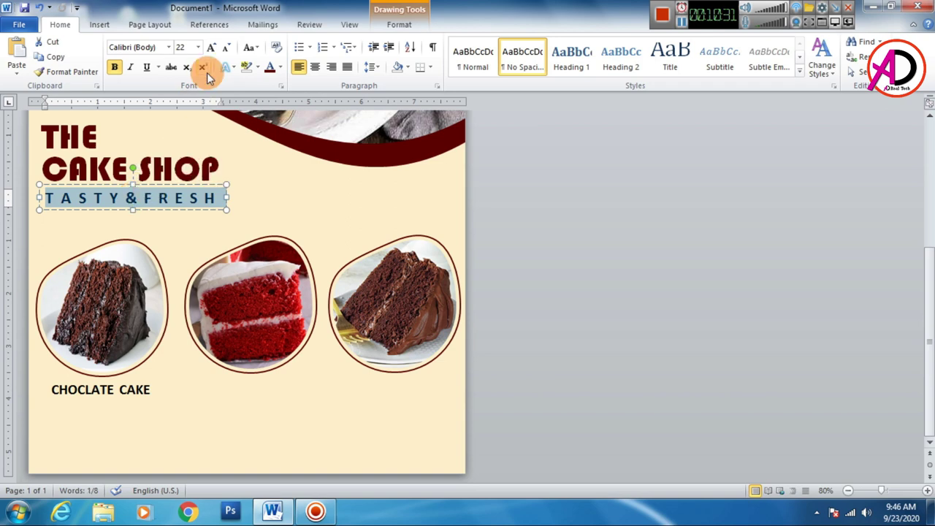
pyautogui.tripleClick(126, 392)
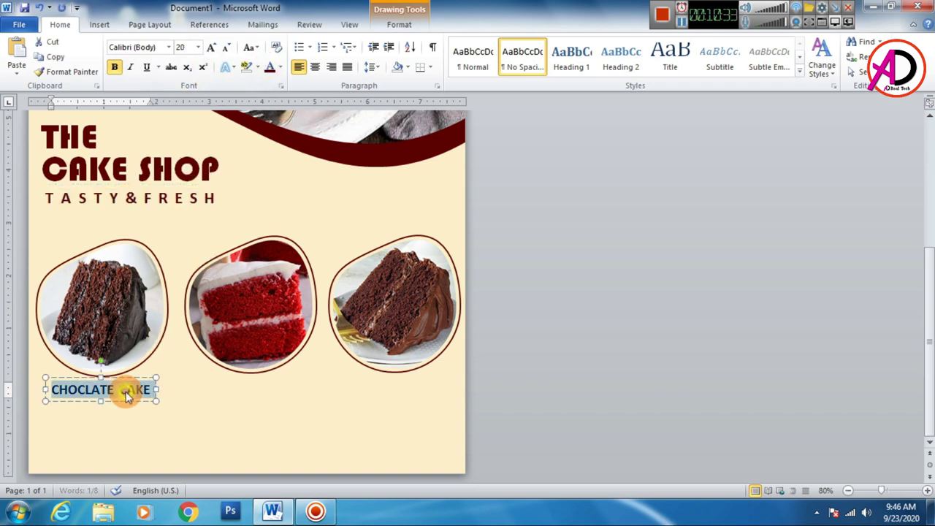
pyautogui.click(280, 67)
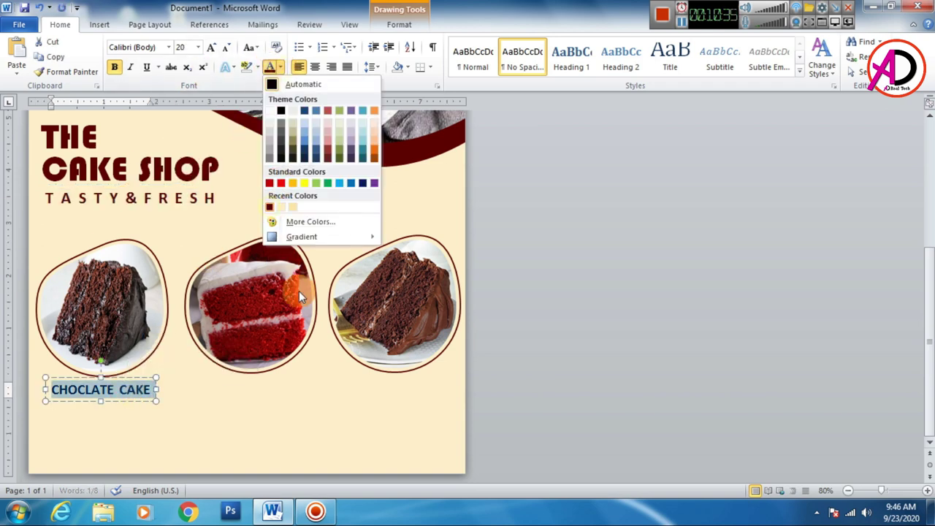
pyautogui.click(534, 390)
pyautogui.scroll(6, 534, 390)
pyautogui.scroll(-3, 481, 425)
pyautogui.scroll(-3, 359, 423)
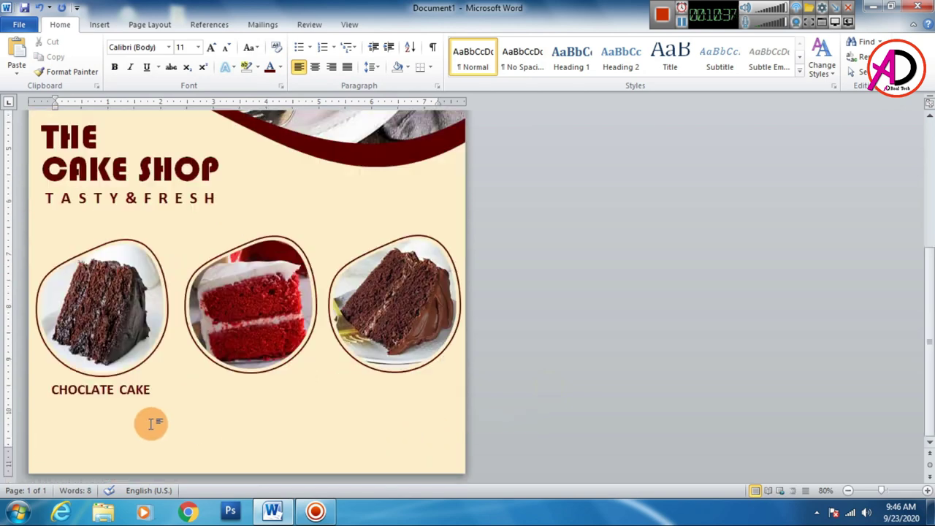
# Duplicate the label and place copies under the middle and right-hand cakes.
pyautogui.click(133, 388)
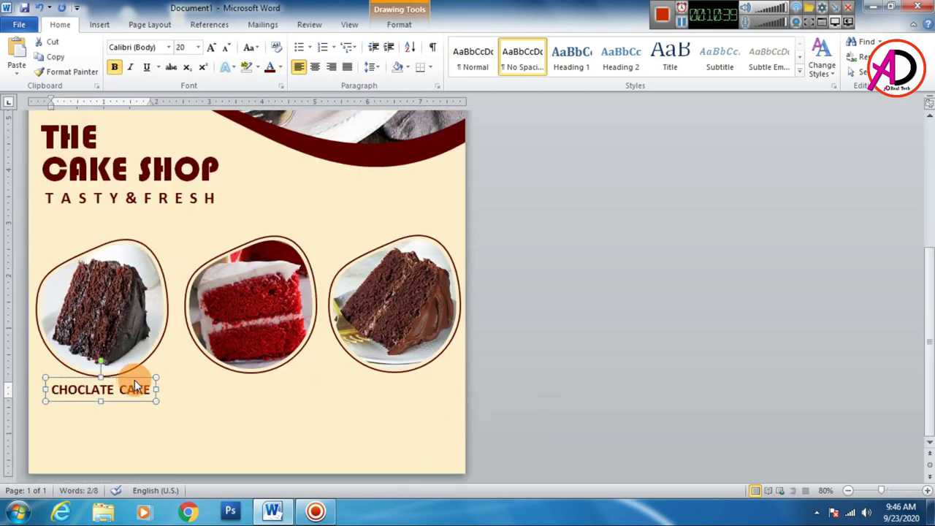
pyautogui.hotkey('ctrl', 'c')
pyautogui.hotkey('ctrl', 'v')
pyautogui.moveTo(155, 387); pyautogui.dragTo(295, 386)
pyautogui.press('Up')
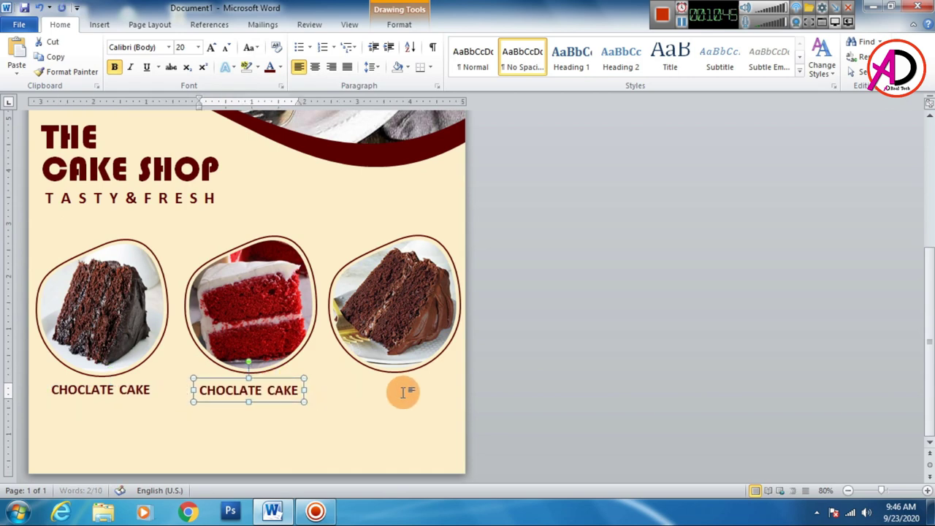
pyautogui.press('Up')
pyautogui.press('Right')
pyautogui.press('Right')
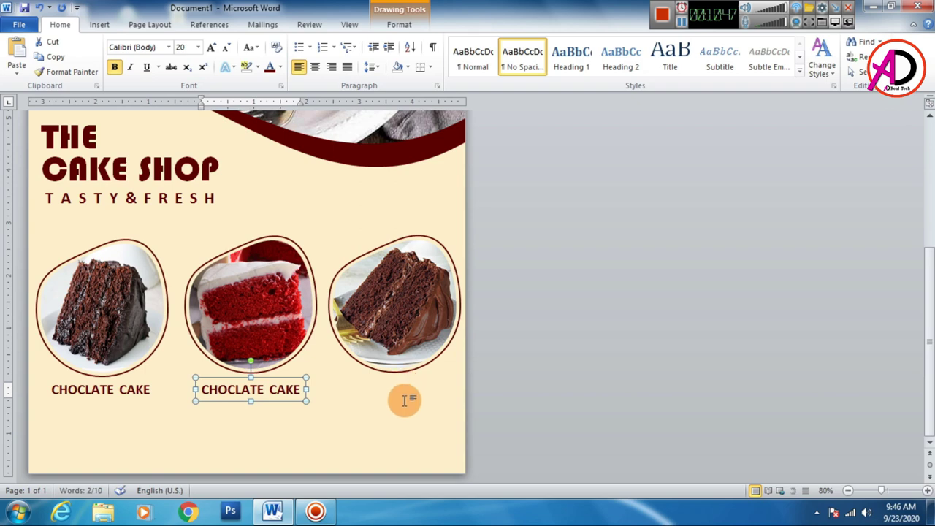
pyautogui.hotkey('ctrl', 'd')
pyautogui.moveTo(299, 386)
pyautogui.mouseDown()
pyautogui.moveTo(422, 378)
pyautogui.moveTo(447, 386)
pyautogui.mouseUp()
pyautogui.click(541, 401)
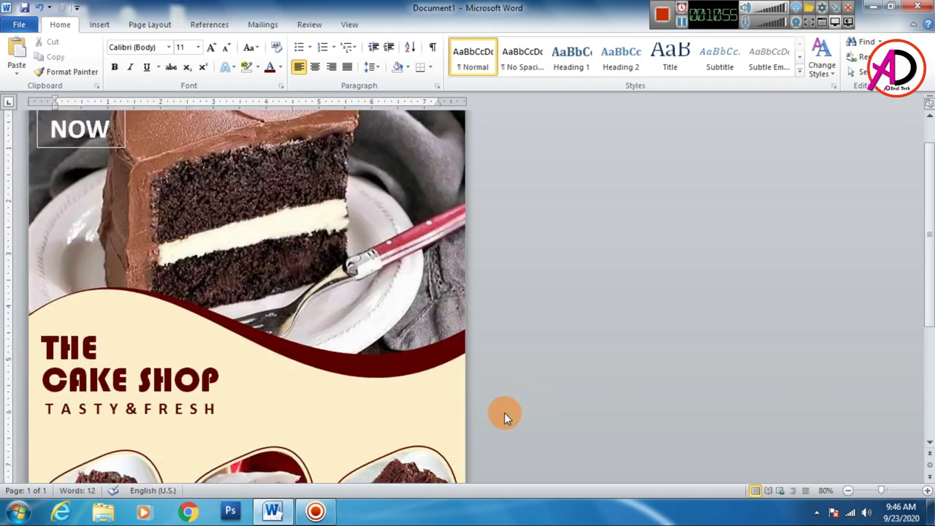
pyautogui.scroll(-3, 504, 412)
pyautogui.scroll(-2, 438, 394)
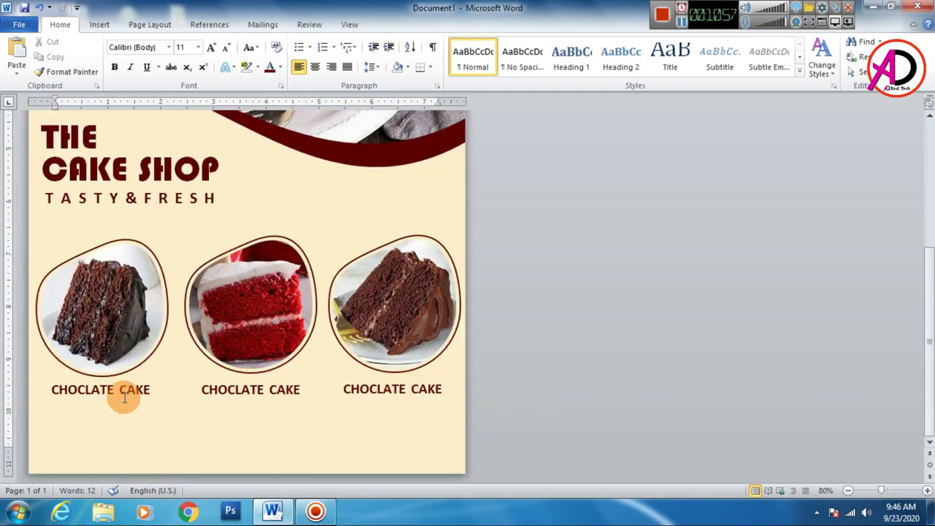
# Draw a text box of sample paragraph text below the first cake label and size it.
pyautogui.click(102, 28)
pyautogui.click(199, 52)
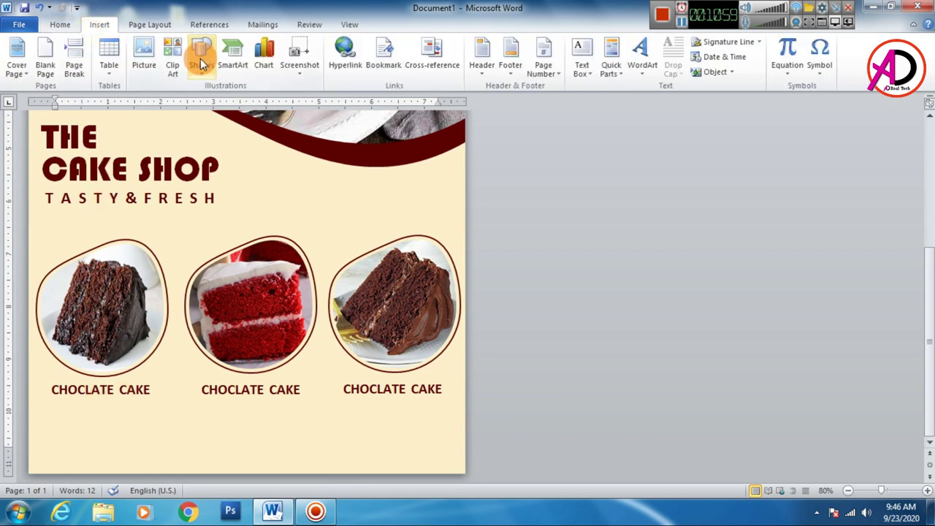
pyautogui.click(199, 105)
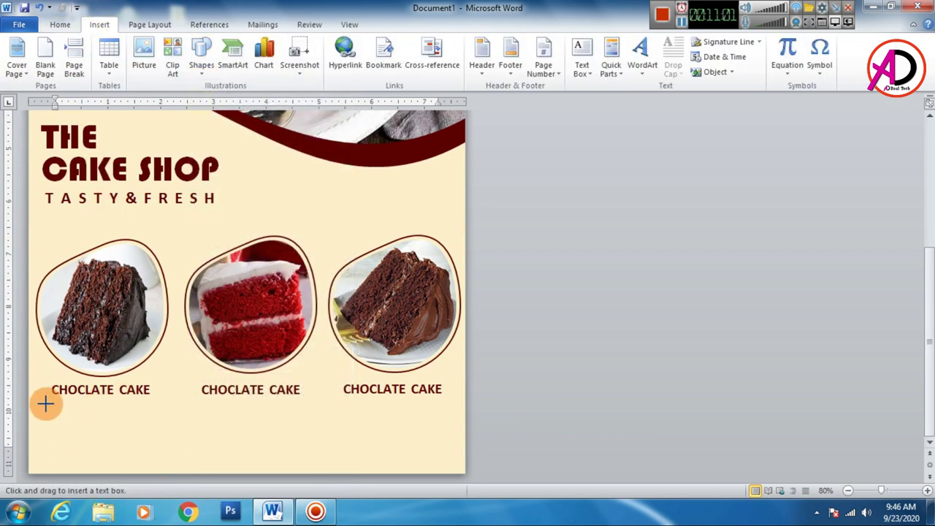
pyautogui.moveTo(41, 402)
pyautogui.mouseDown()
pyautogui.moveTo(167, 446)
pyautogui.moveTo(164, 438)
pyautogui.mouseUp()
pyautogui.write('=RAND(1,1)')
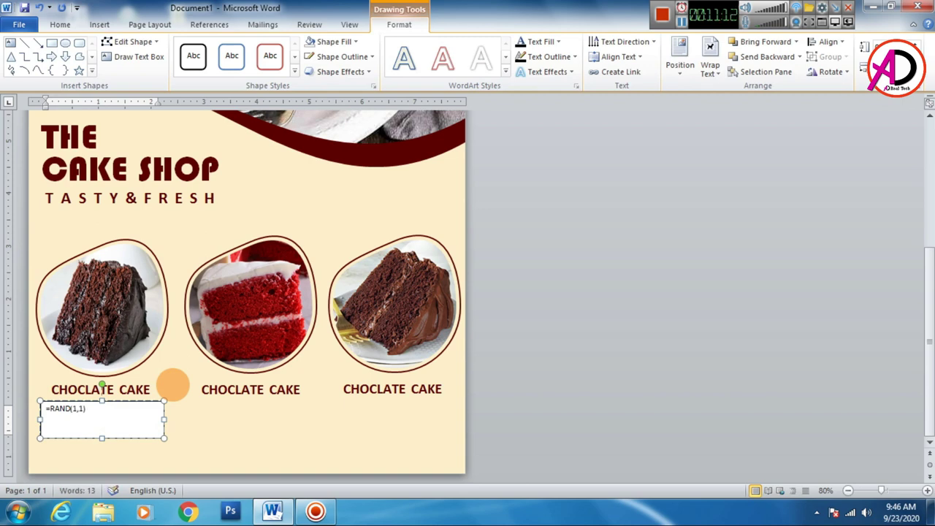
pyautogui.press('Return')
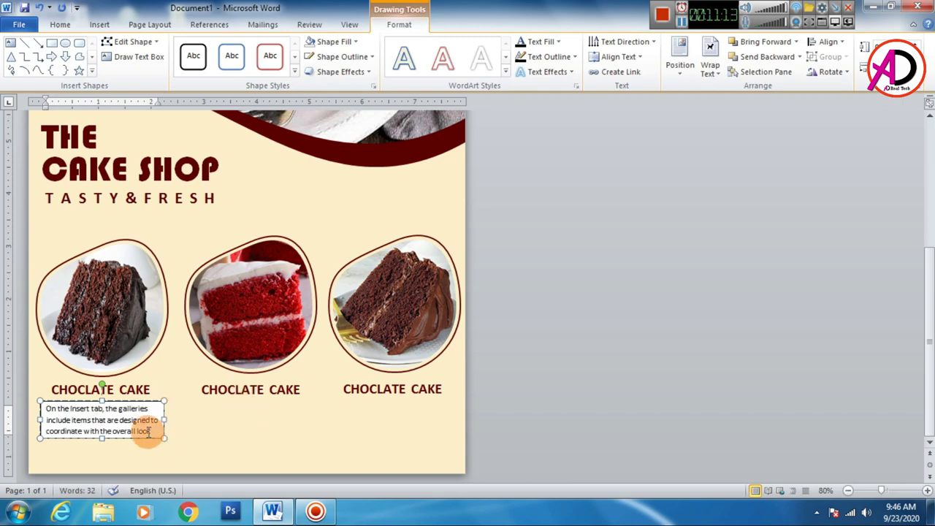
pyautogui.moveTo(154, 431); pyautogui.dragTo(27, 403)
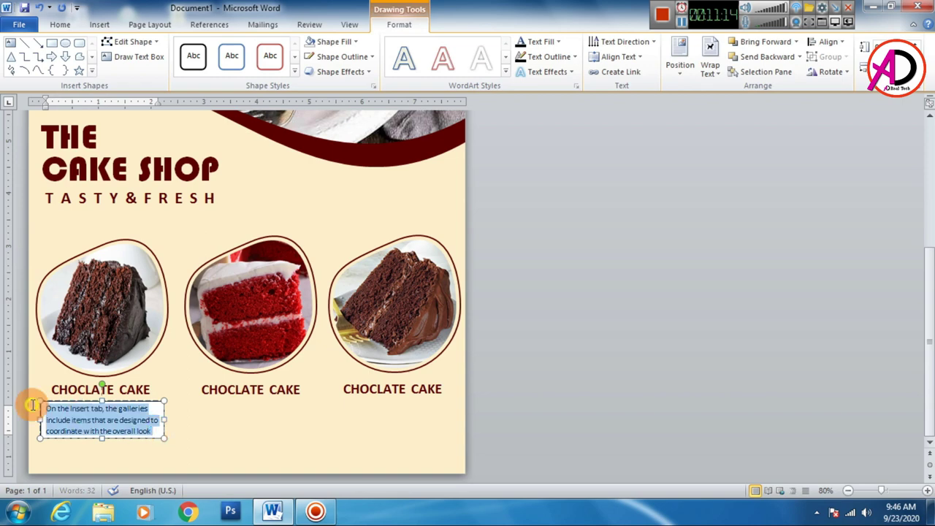
pyautogui.click(166, 420)
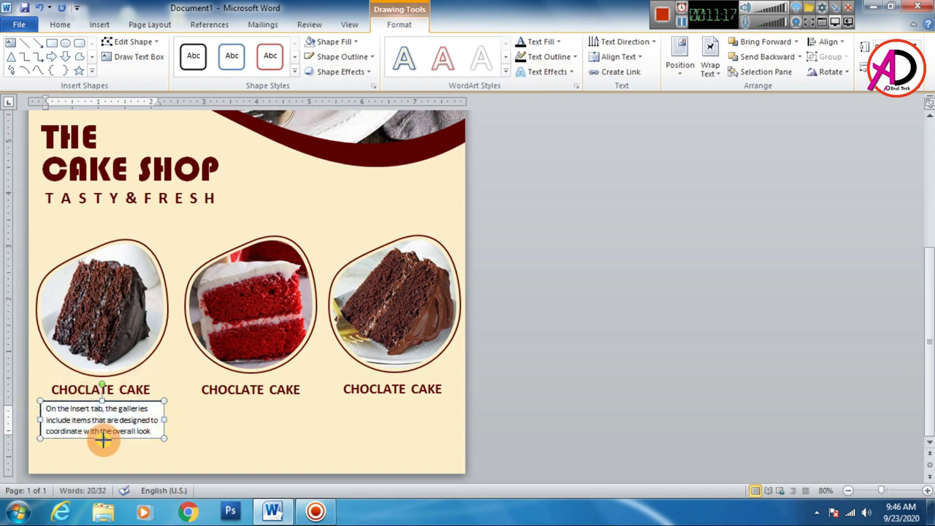
pyautogui.moveTo(102, 438); pyautogui.dragTo(102, 454)
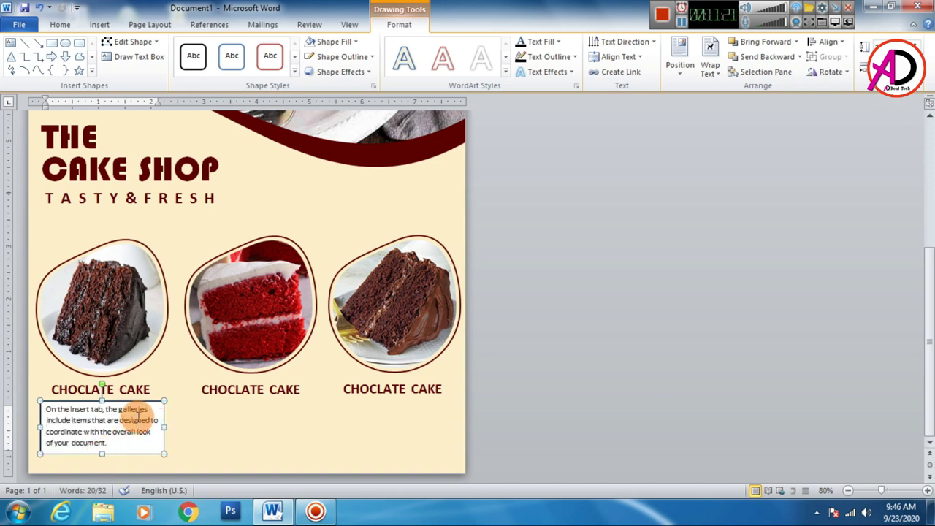
pyautogui.moveTo(138, 401); pyautogui.dragTo(138, 396)
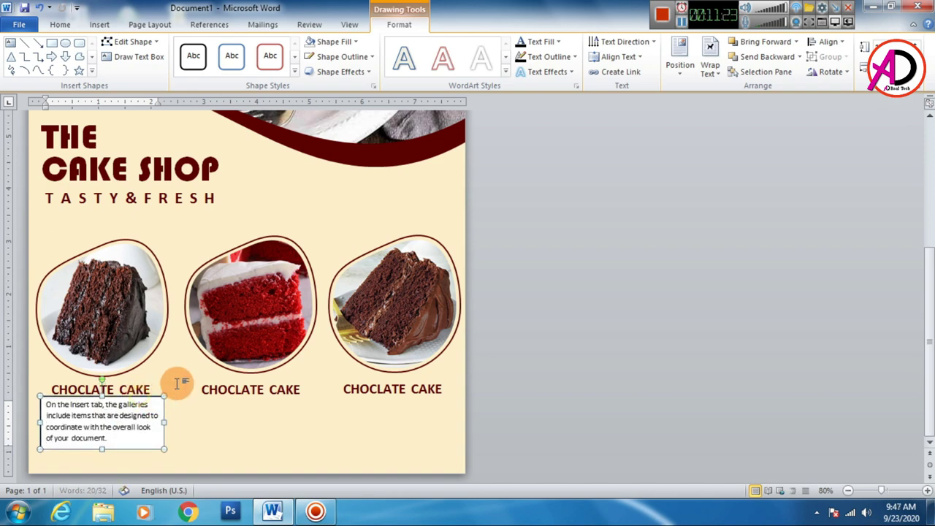
# Remove the description box's fill and border, and centre its text in maroon.
pyautogui.click(353, 42)
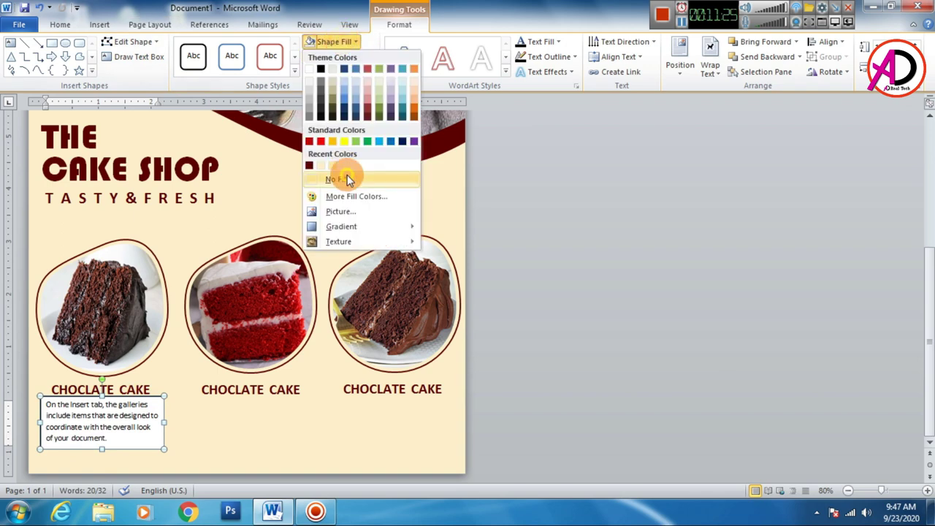
pyautogui.click(336, 56)
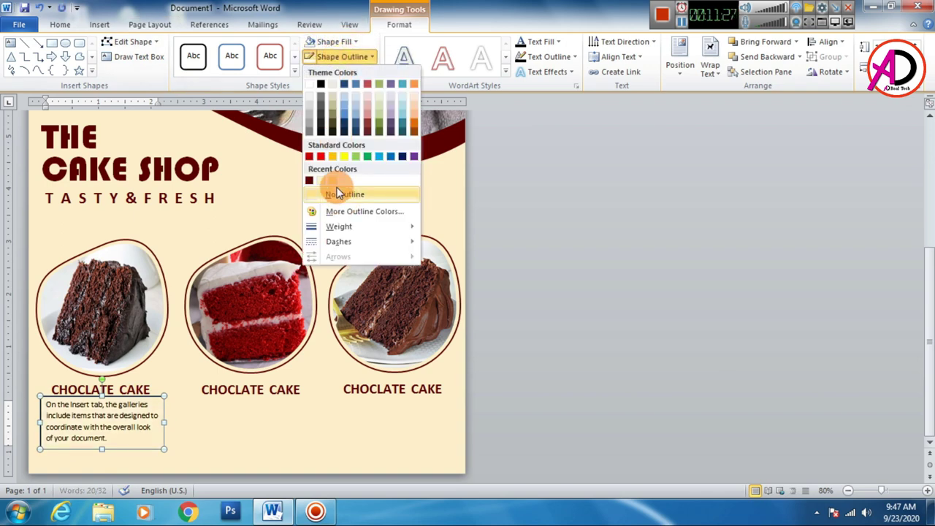
pyautogui.click(324, 229)
pyautogui.moveTo(106, 439); pyautogui.dragTo(37, 393)
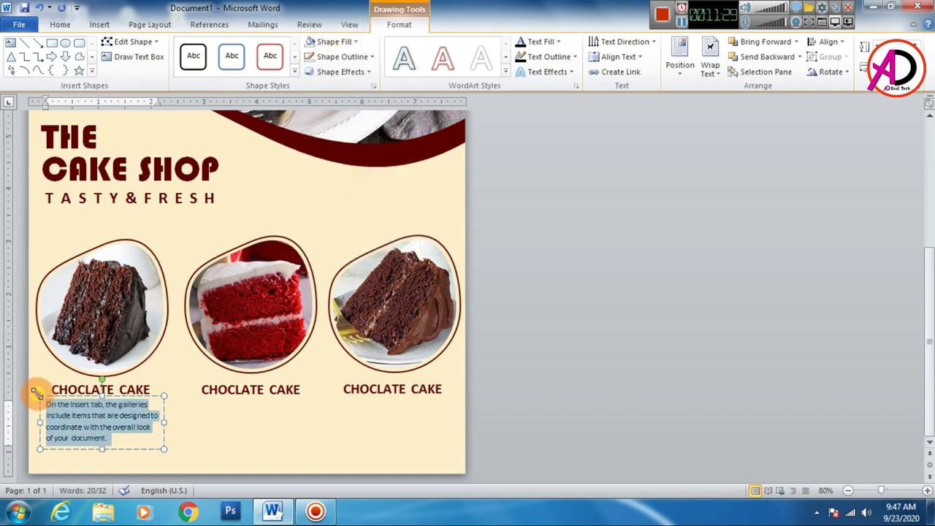
pyautogui.click(62, 25)
pyautogui.click(314, 66)
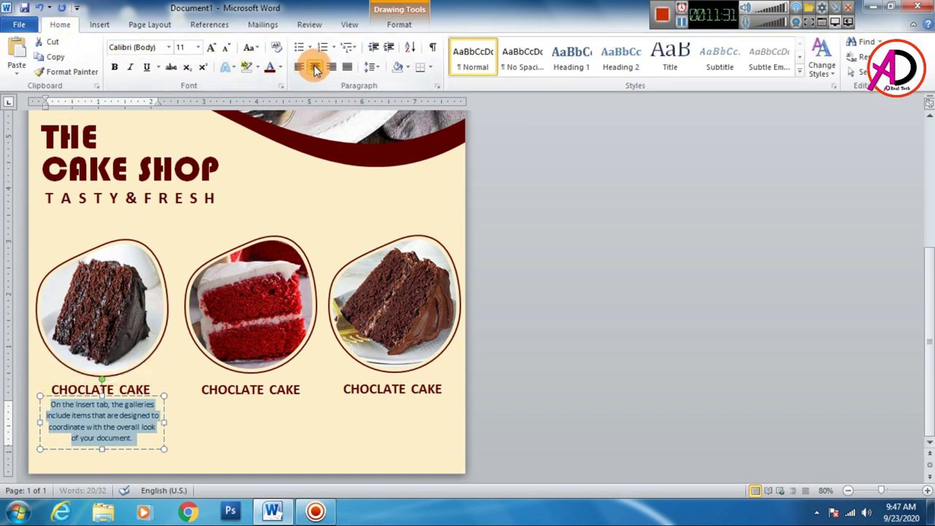
pyautogui.click(281, 66)
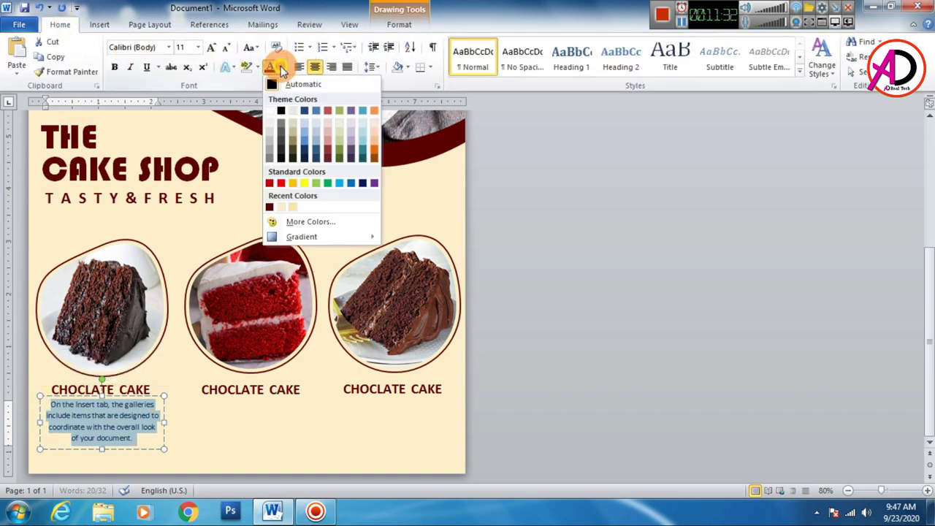
pyautogui.click(268, 207)
# Copy the description box under the second and third cakes, aligned with their labels.
pyautogui.click(154, 451)
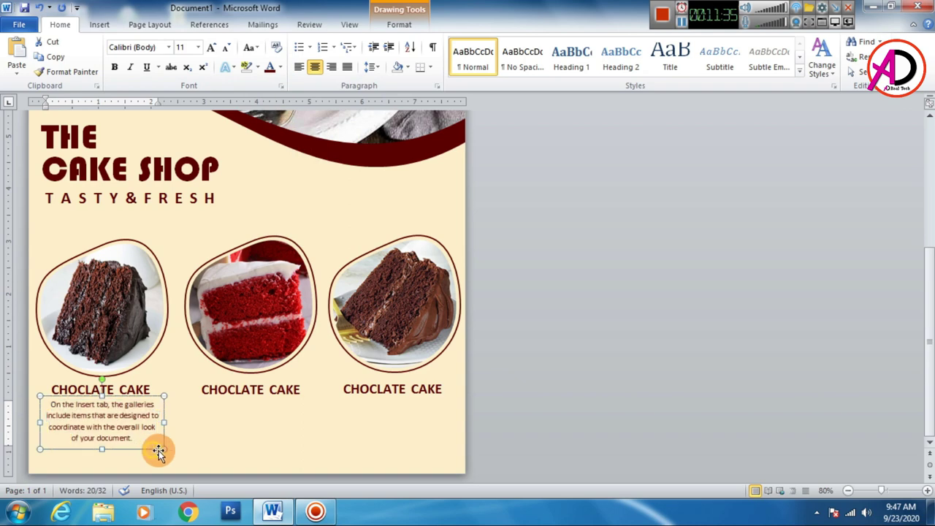
pyautogui.moveTo(142, 449)
pyautogui.mouseDown()
pyautogui.moveTo(151, 458)
pyautogui.moveTo(284, 452)
pyautogui.mouseUp()
pyautogui.press('Right')
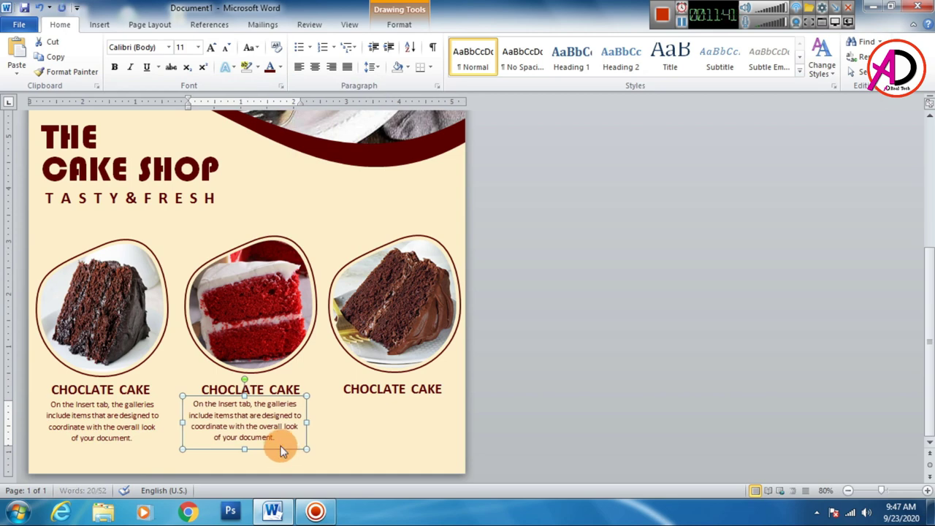
pyautogui.press('Right')
pyautogui.press('Right')
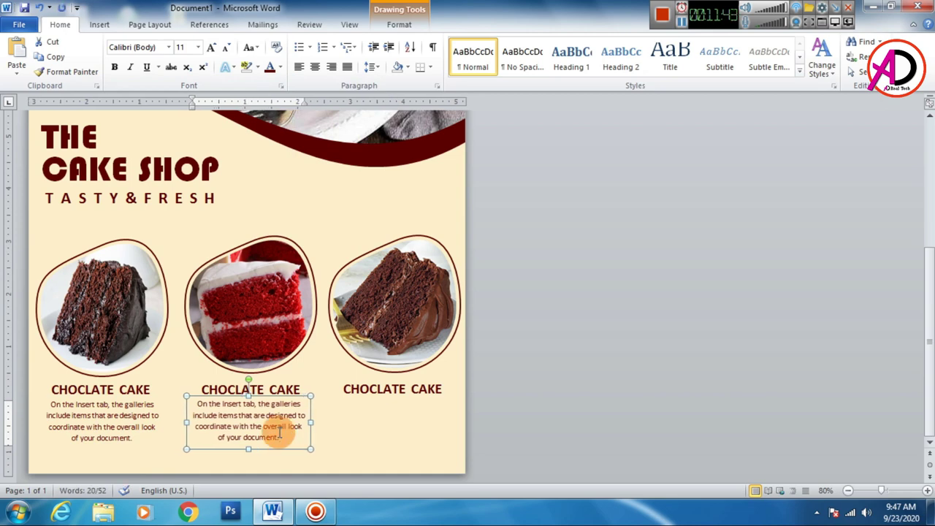
pyautogui.moveTo(280, 432)
pyautogui.mouseDown()
pyautogui.moveTo(310, 418)
pyautogui.moveTo(446, 399)
pyautogui.mouseUp()
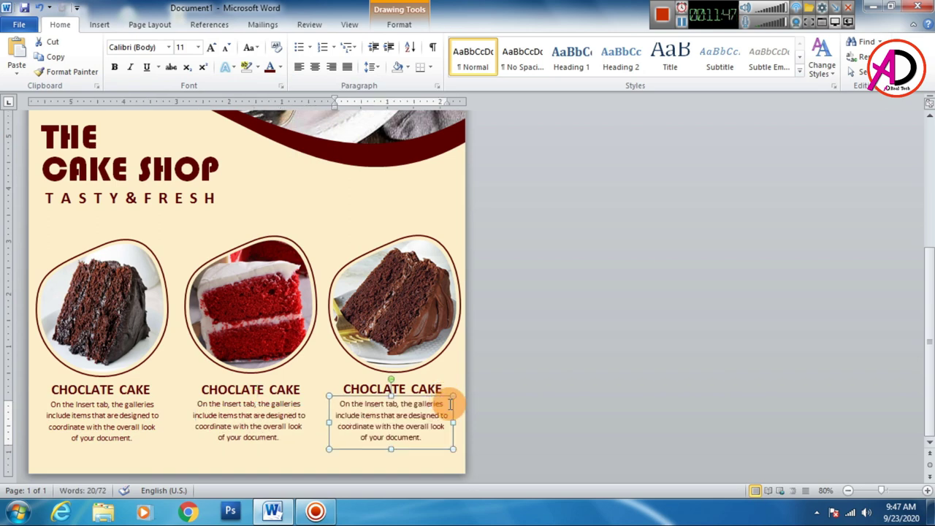
pyautogui.moveTo(446, 405); pyautogui.dragTo(445, 405)
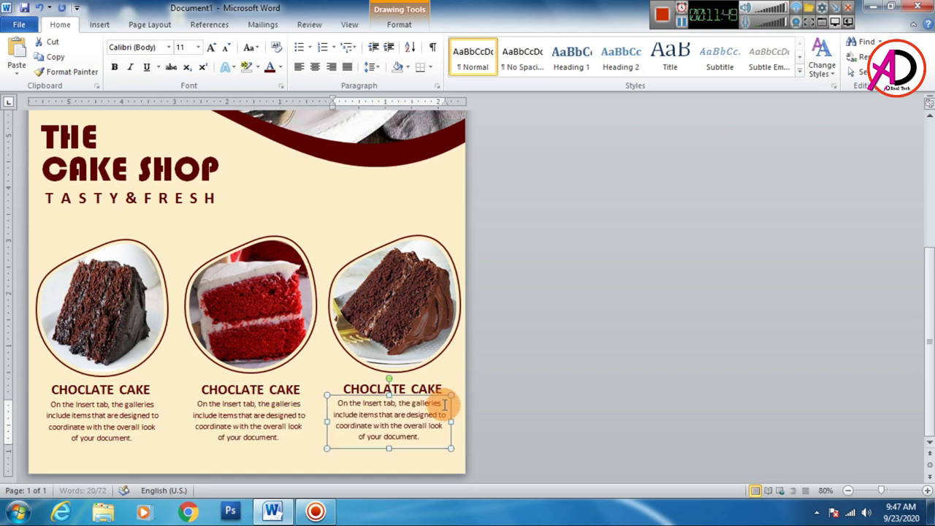
pyautogui.click(536, 407)
pyautogui.scroll(-3, 456, 355)
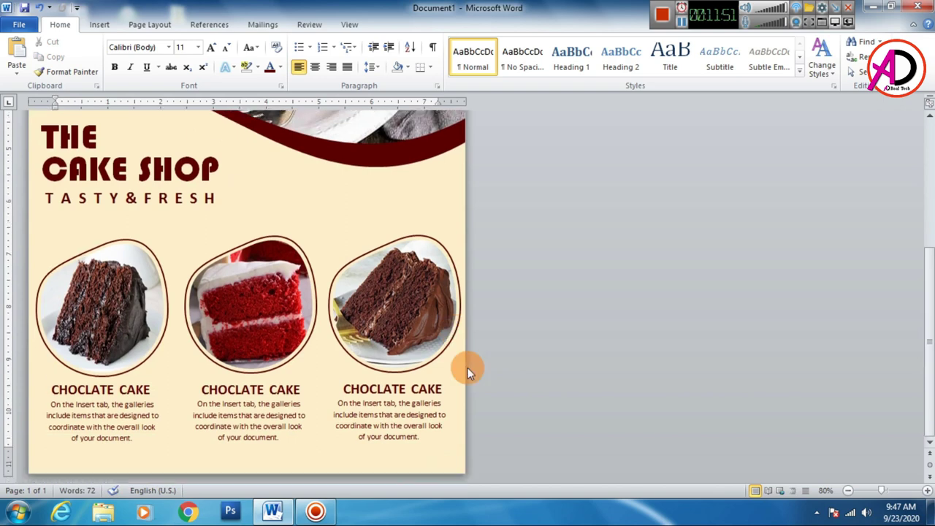
# Draw a rectangle bar across the bottom of the page.
pyautogui.click(104, 32)
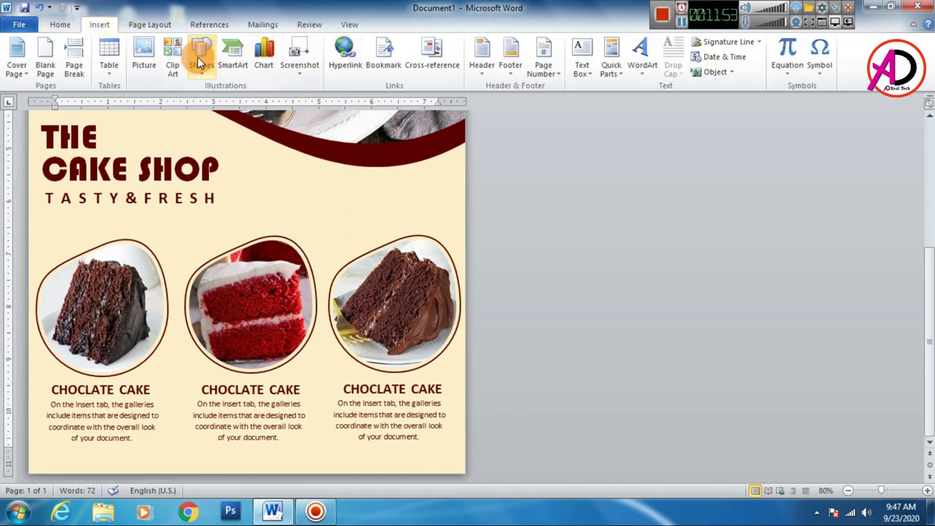
pyautogui.click(210, 71)
pyautogui.click(231, 102)
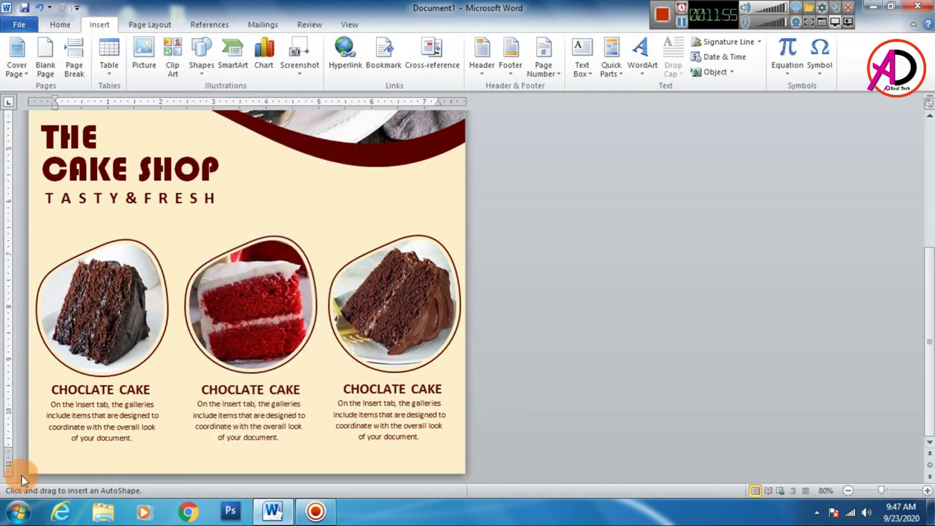
pyautogui.moveTo(29, 447); pyautogui.dragTo(465, 474)
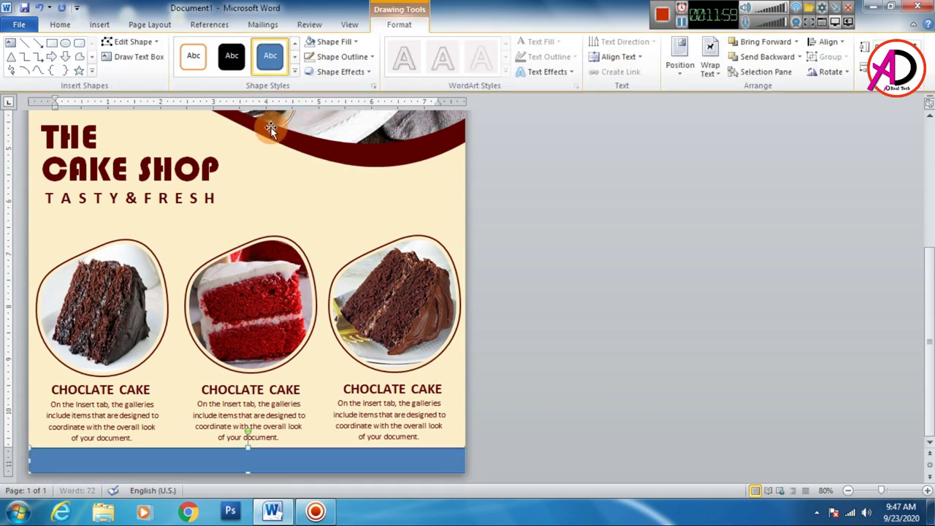
# Fill the bar with the recent dark red and give it no outline.
pyautogui.click(327, 41)
pyautogui.click(311, 170)
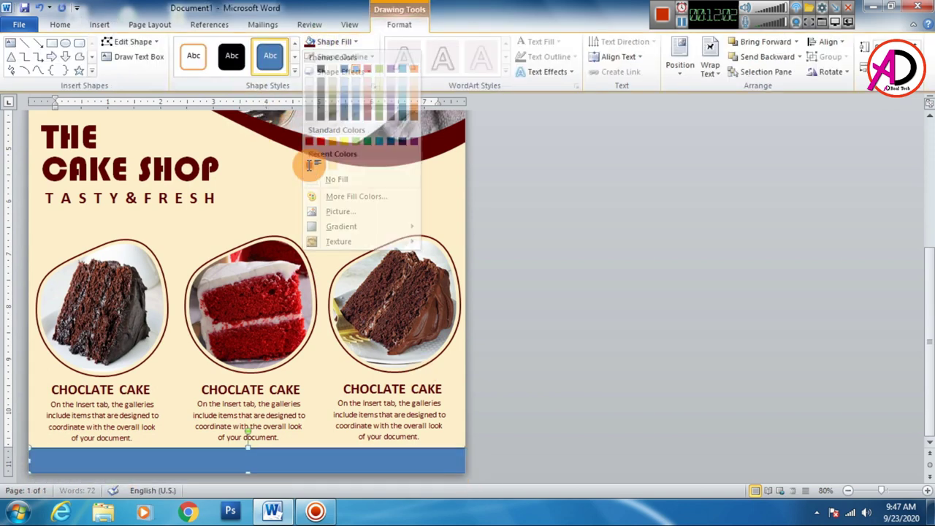
pyautogui.click(340, 57)
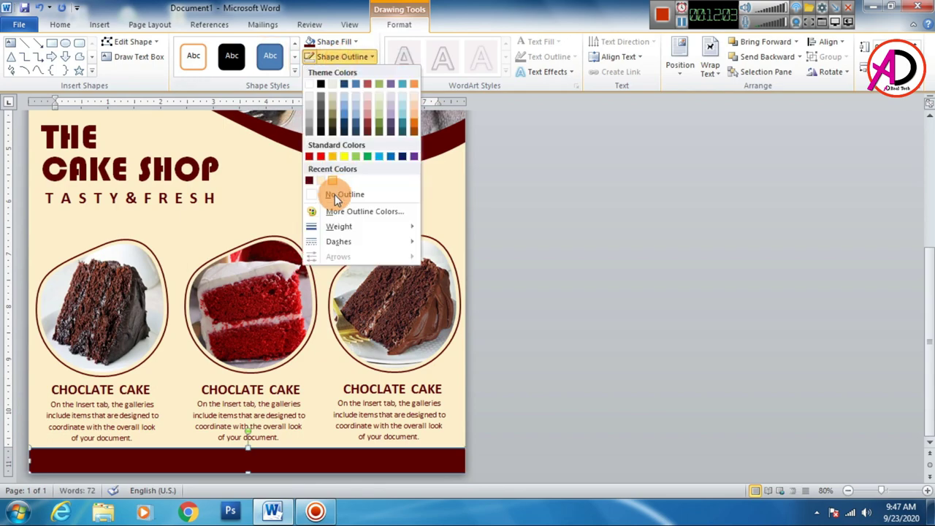
pyautogui.click(335, 197)
pyautogui.click(520, 422)
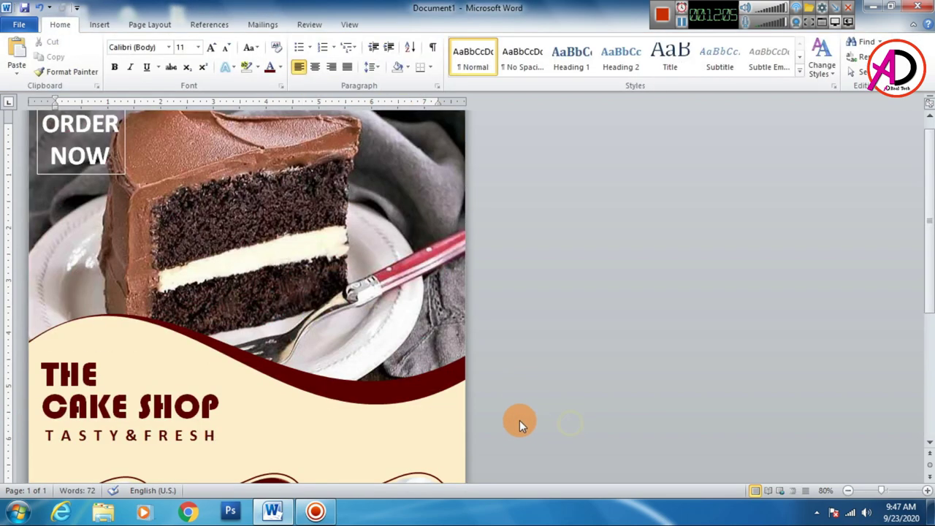
pyautogui.scroll(-3, 453, 415)
pyautogui.scroll(-2, 389, 410)
pyautogui.click(333, 461)
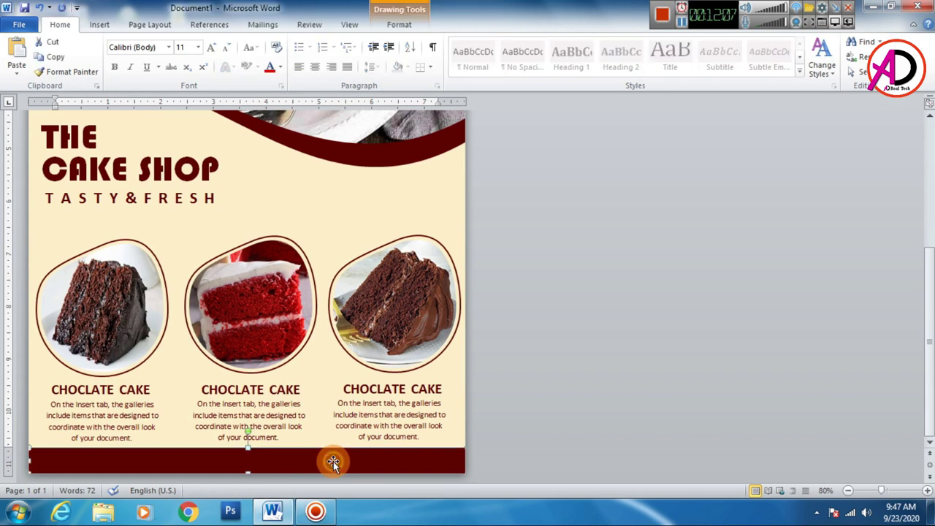
# Duplicate the middle CHOCLATE CAKE label onto the footer bar and retype its text.
pyautogui.click(590, 412)
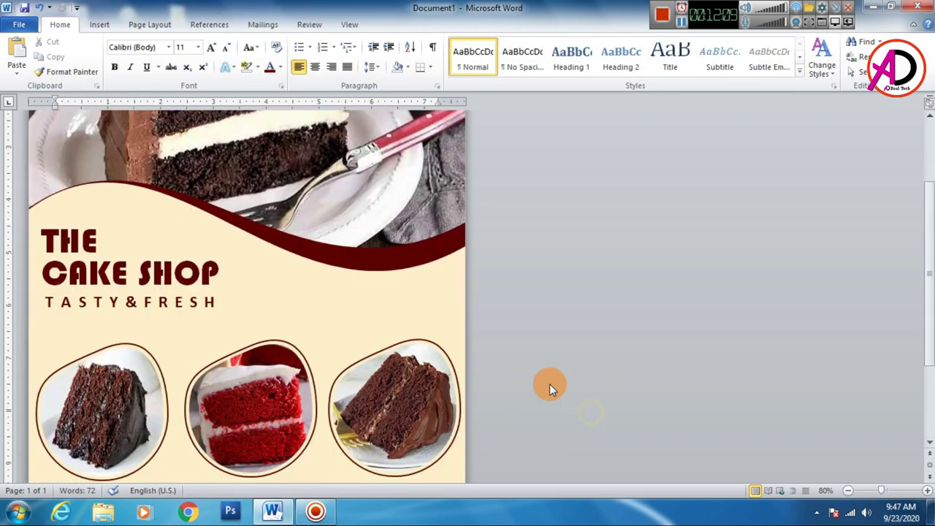
pyautogui.scroll(-2, 540, 383)
pyautogui.scroll(-2, 511, 382)
pyautogui.click(252, 390)
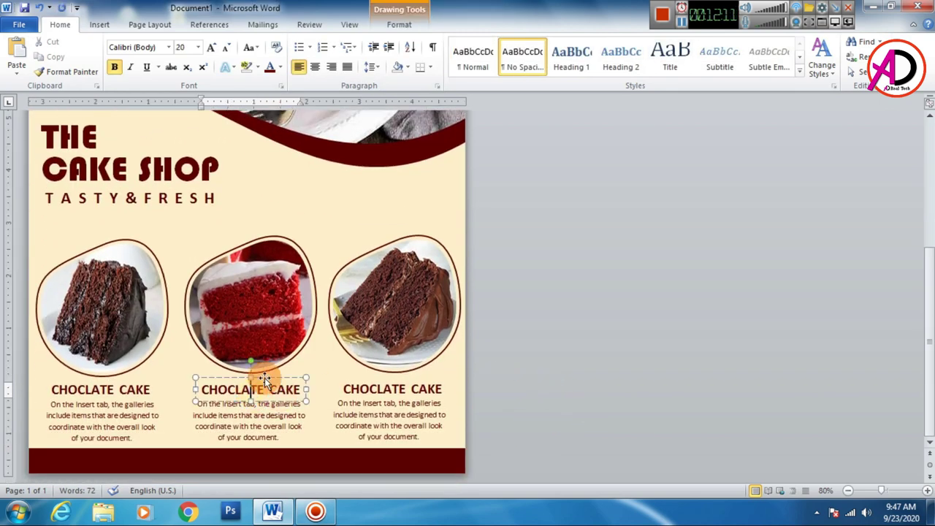
pyautogui.hotkey('ctrl', 'c')
pyautogui.hotkey('ctrl', 'v')
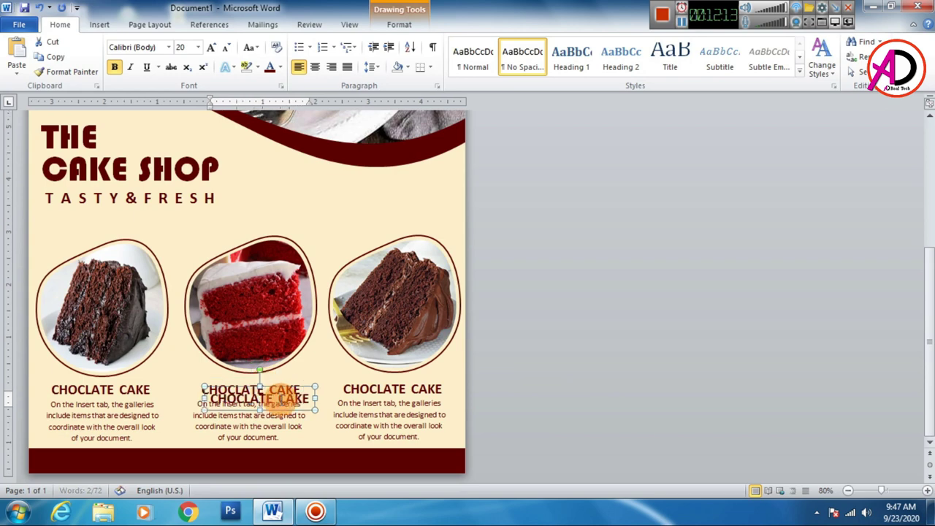
pyautogui.moveTo(298, 387); pyautogui.dragTo(299, 451)
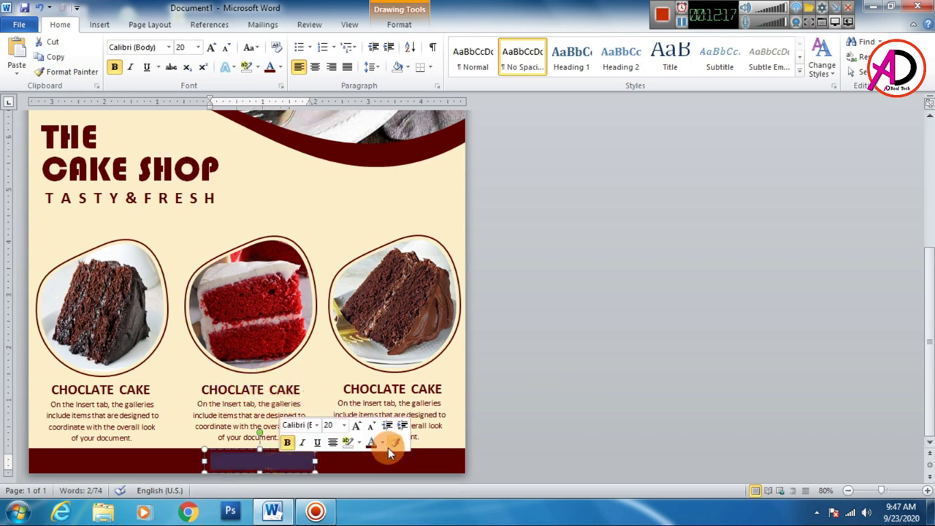
pyautogui.write('MENUMENU')
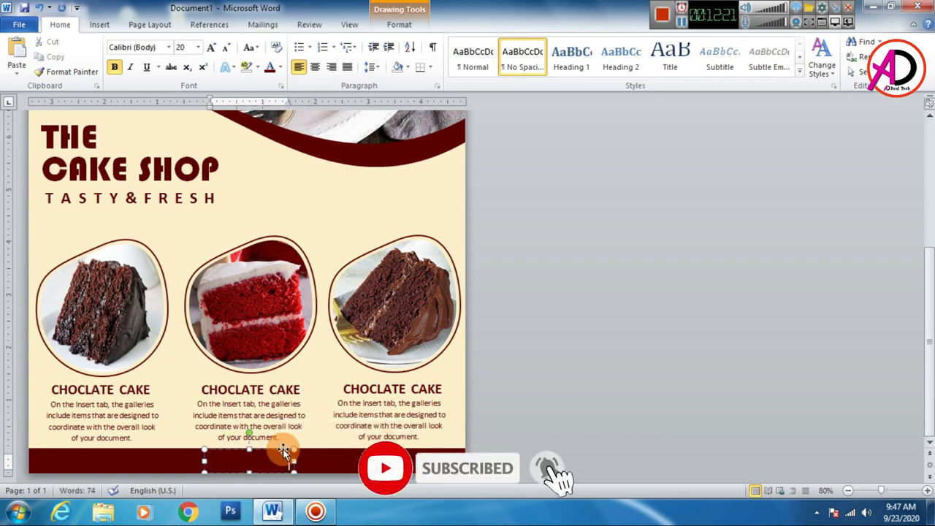
# Bring the footer label in front of the bar and make its text white.
pyautogui.click(400, 24)
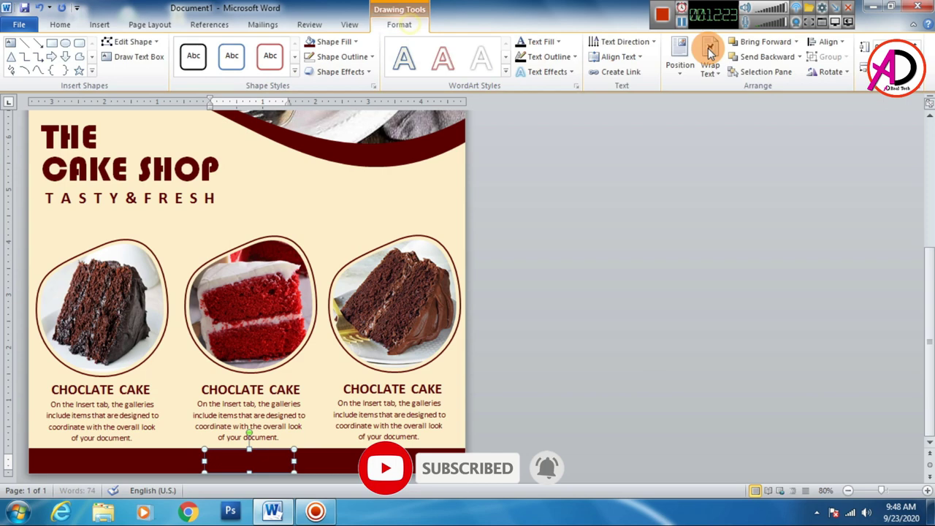
pyautogui.click(797, 46)
pyautogui.click(781, 86)
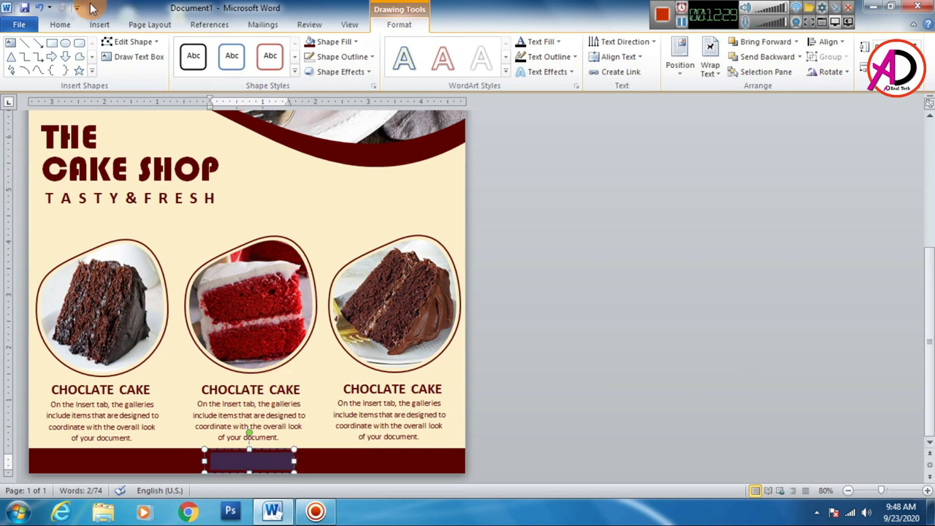
pyautogui.click(60, 24)
pyautogui.click(279, 67)
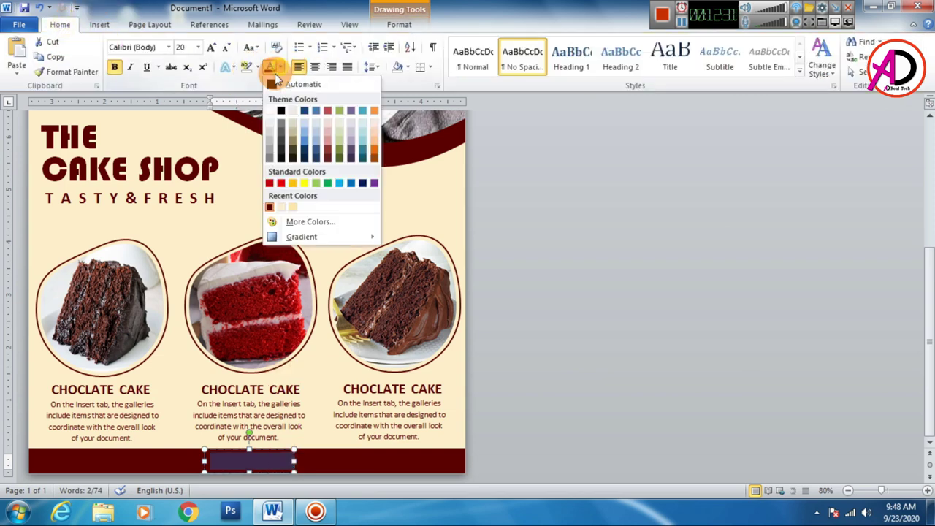
pyautogui.click(532, 383)
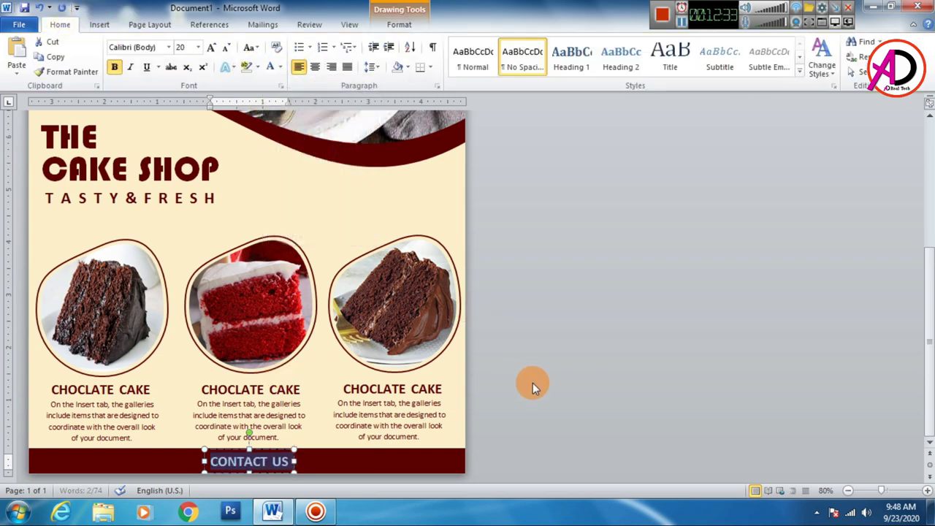
pyautogui.click(534, 384)
pyautogui.scroll(-5, 535, 368)
pyautogui.scroll(-1, 511, 369)
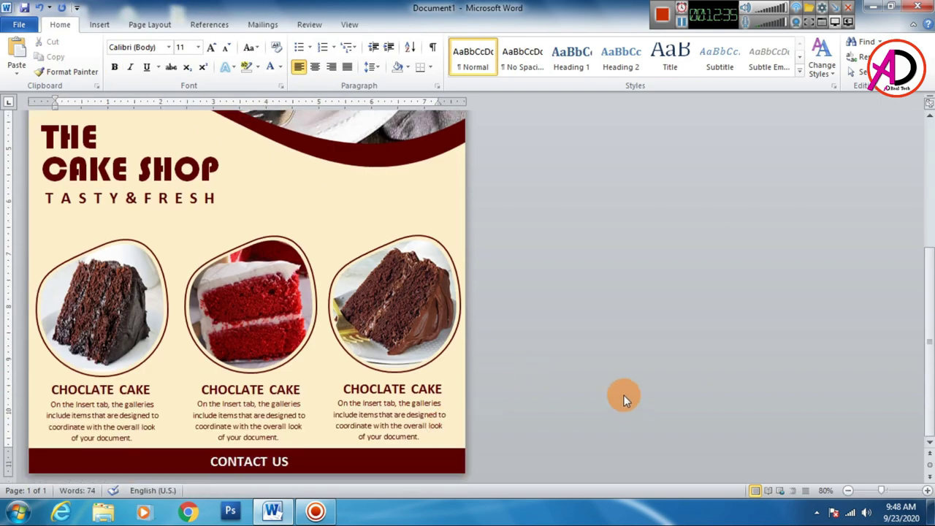
# Zoom out to about 40% to preview the complete flyer page.
pyautogui.scroll(-3, 610, 368)
pyautogui.scroll(-2, 595, 358)
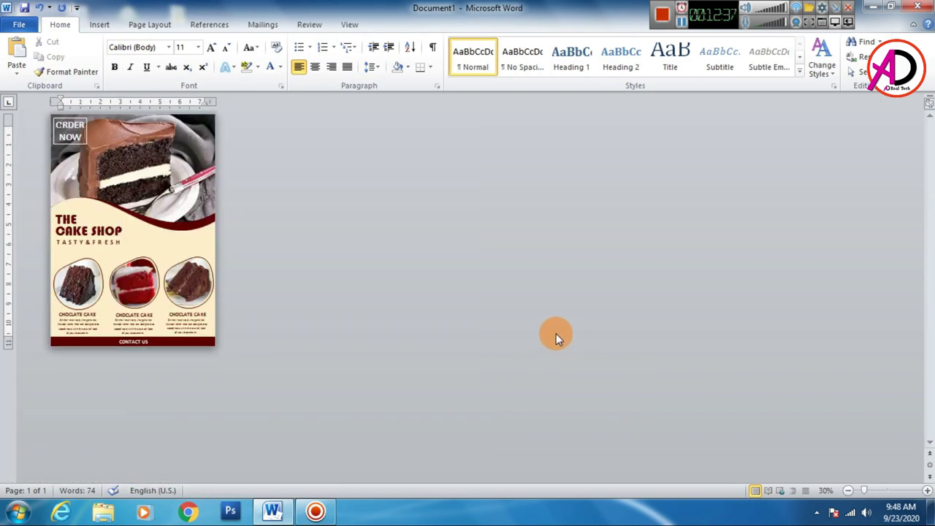
pyautogui.scroll(1, 263, 238)
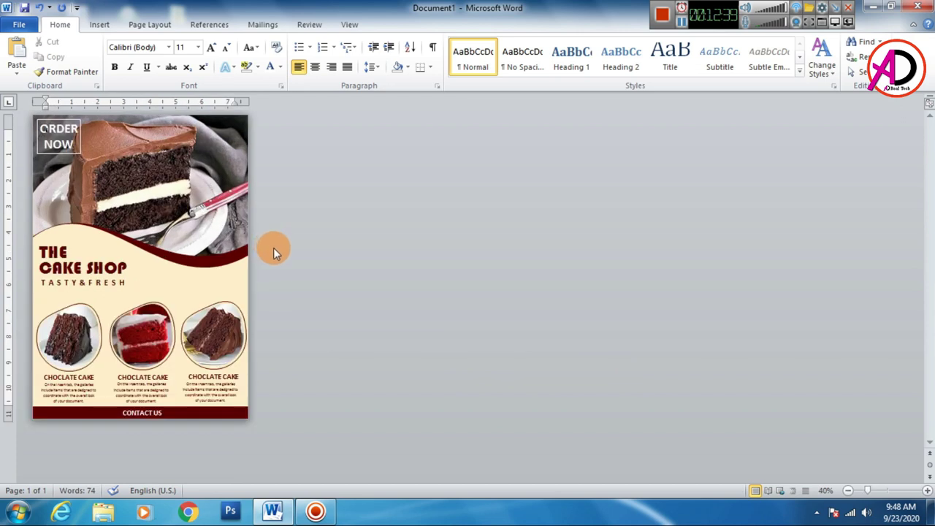